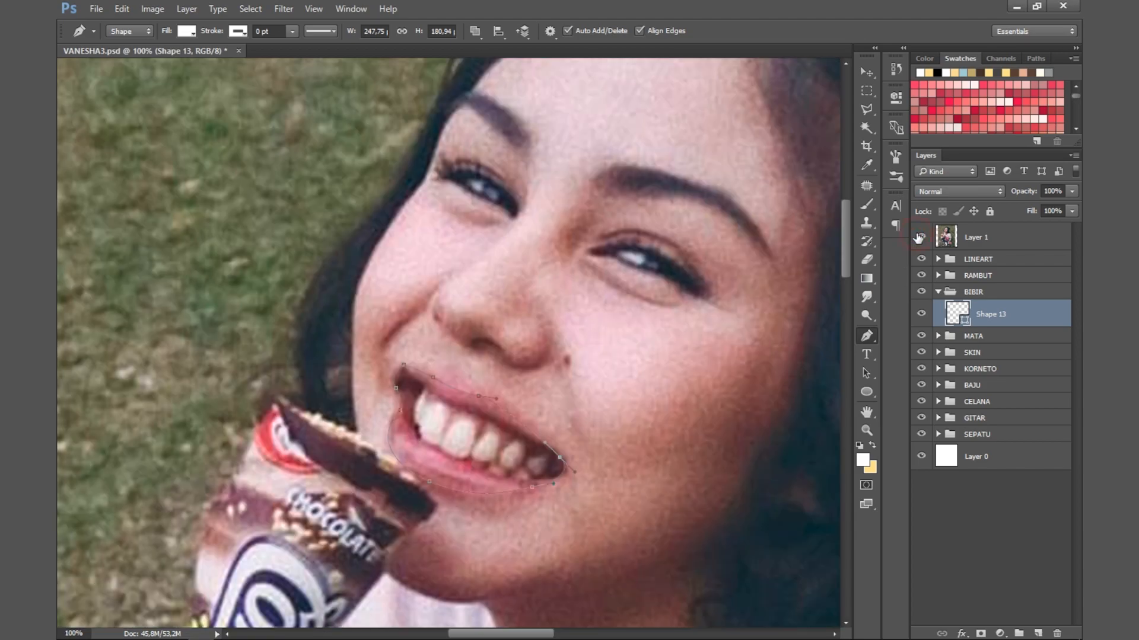
Step: Compare the artwork with the reference photo and sample the lip colour #a55a6f as the fill of lip shape Shape 13
{"action": "left_click", "coordinate": [921, 236]}
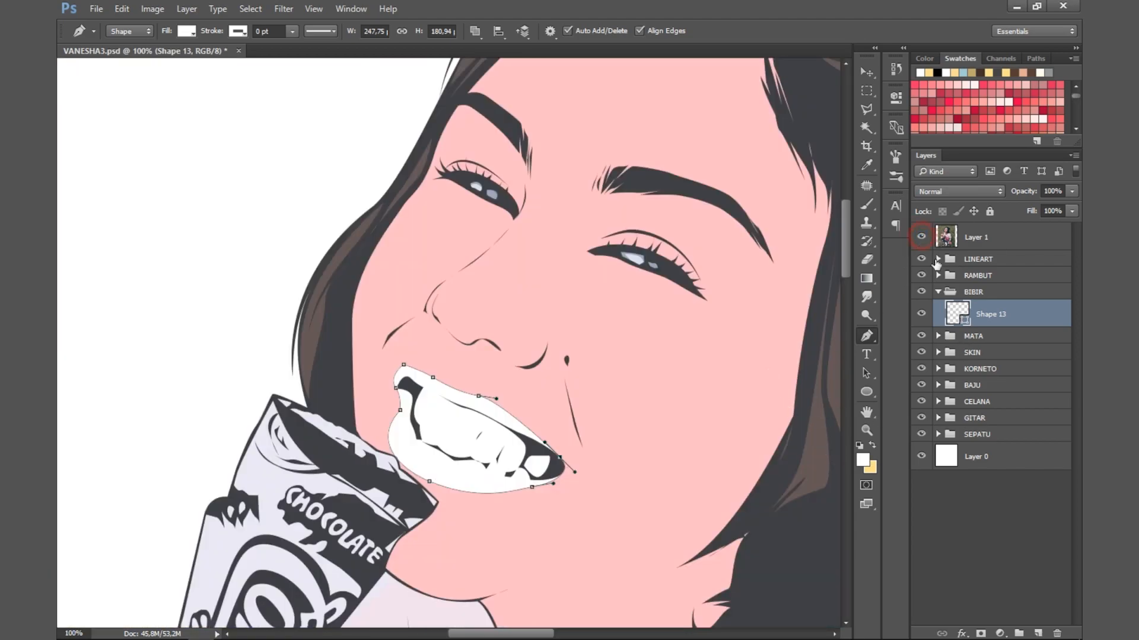
{"action": "left_click", "coordinate": [920, 237]}
{"action": "double_click", "coordinate": [956, 312]}
{"action": "left_click", "coordinate": [401, 429]}
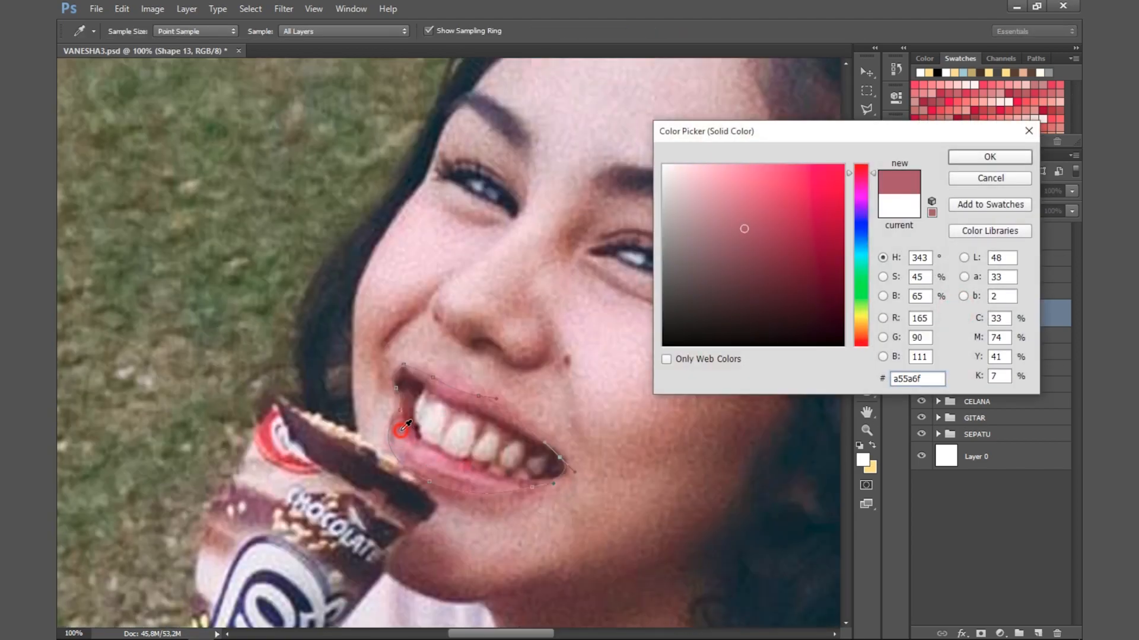
{"action": "left_click", "coordinate": [1013, 153]}
{"action": "left_click", "coordinate": [920, 237]}
{"action": "double_click", "coordinate": [956, 312]}
{"action": "left_click", "coordinate": [740, 198]}
{"action": "left_click", "coordinate": [738, 184]}
{"action": "left_click", "coordinate": [740, 188]}
{"action": "left_click", "coordinate": [1008, 178]}
Step: Hide the reference photo and brighten the lip shape's fill to a lighter pink, about #e9829d
{"action": "key", "text": "ctrl+minus"}
{"action": "key", "text": "ctrl+minus"}
{"action": "left_click", "coordinate": [921, 236]}
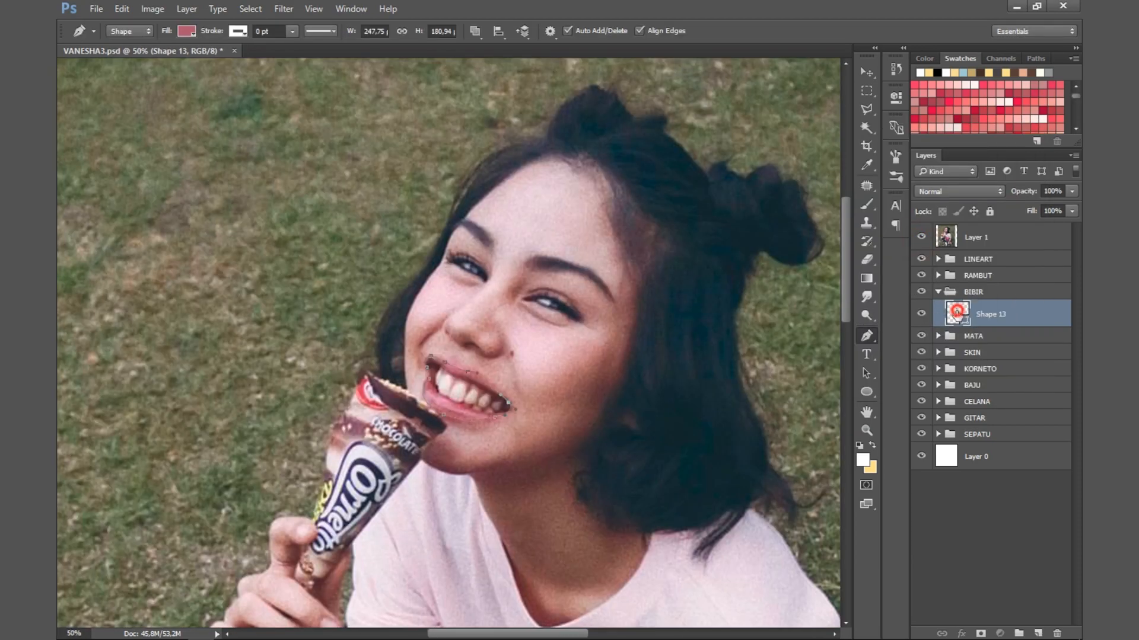
{"action": "double_click", "coordinate": [956, 312]}
{"action": "left_click", "coordinate": [748, 187]}
{"action": "left_click", "coordinate": [968, 156]}
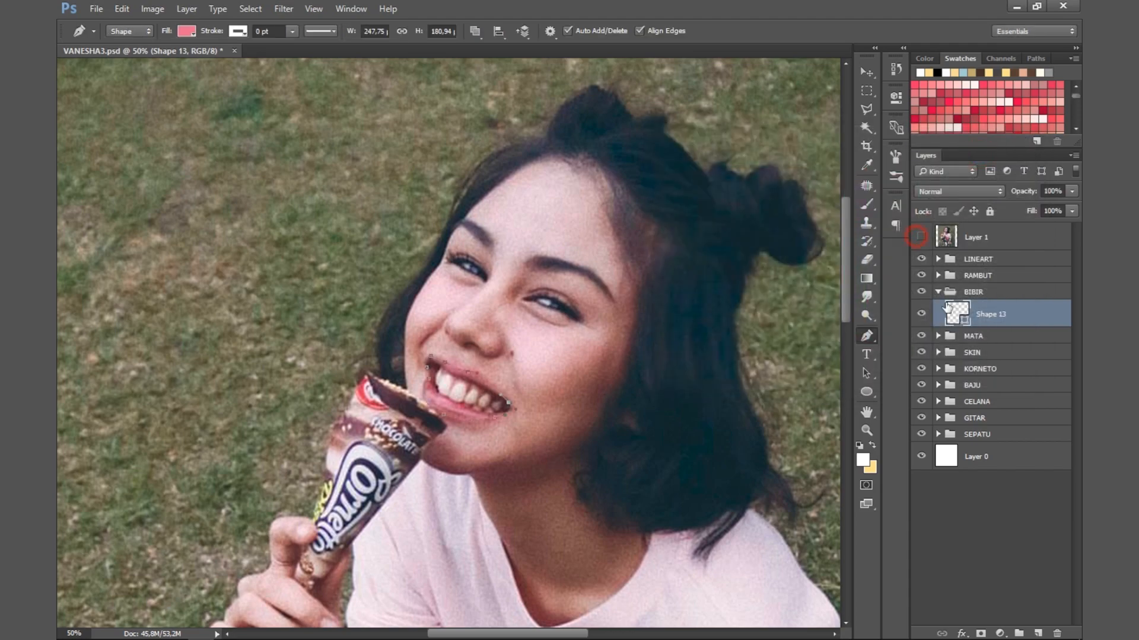
{"action": "left_click", "coordinate": [920, 236]}
{"action": "double_click", "coordinate": [956, 312]}
{"action": "left_click", "coordinate": [742, 181]}
{"action": "left_click", "coordinate": [740, 181]}
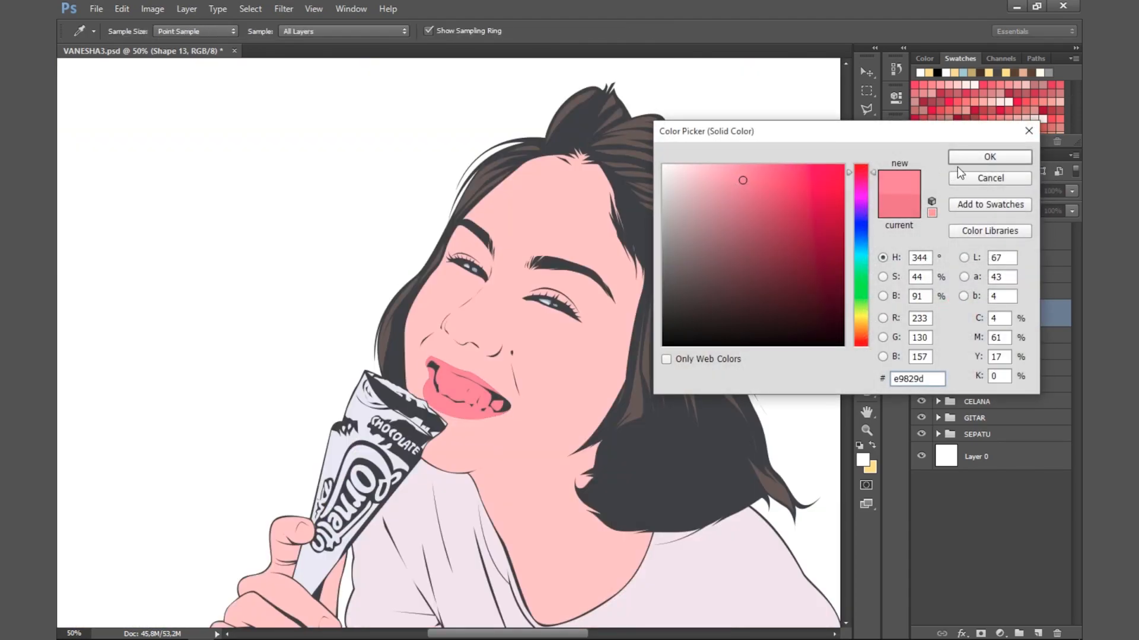
{"action": "left_click", "coordinate": [961, 159]}
Step: Add a layer above the lip shape and start a pen shape for the teeth along the upper mouth edge to the far corner
{"action": "key", "text": "ctrl+1"}
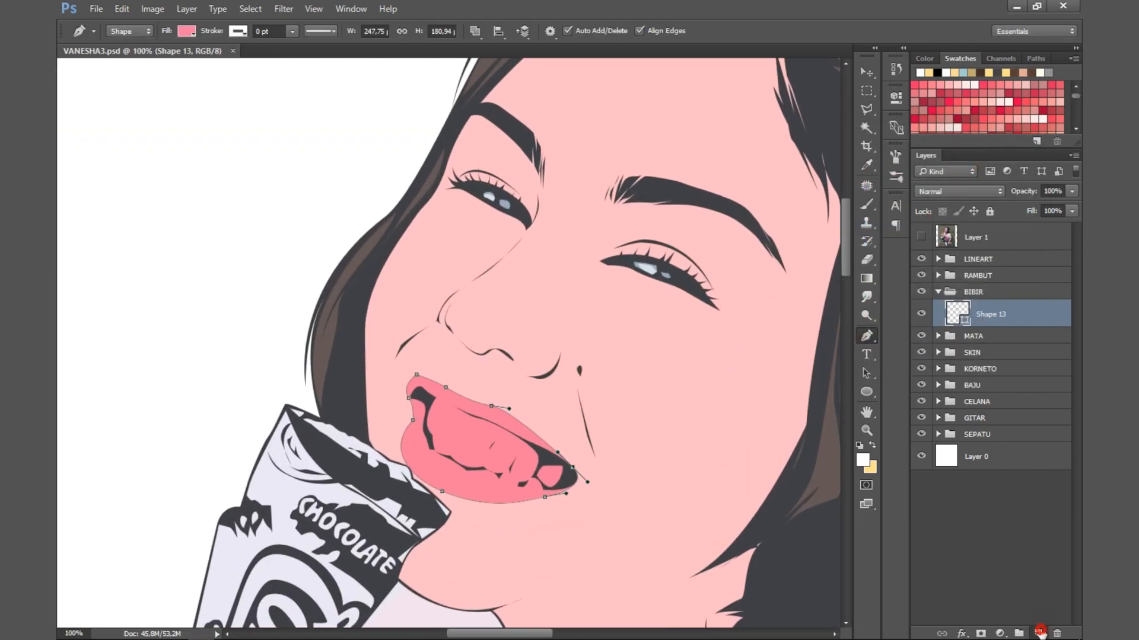
{"action": "left_click", "coordinate": [1040, 634]}
{"action": "key", "text": "ctrl+plus"}
{"action": "scroll", "coordinate": [396, 399], "scroll_direction": "down", "scroll_amount": 3}
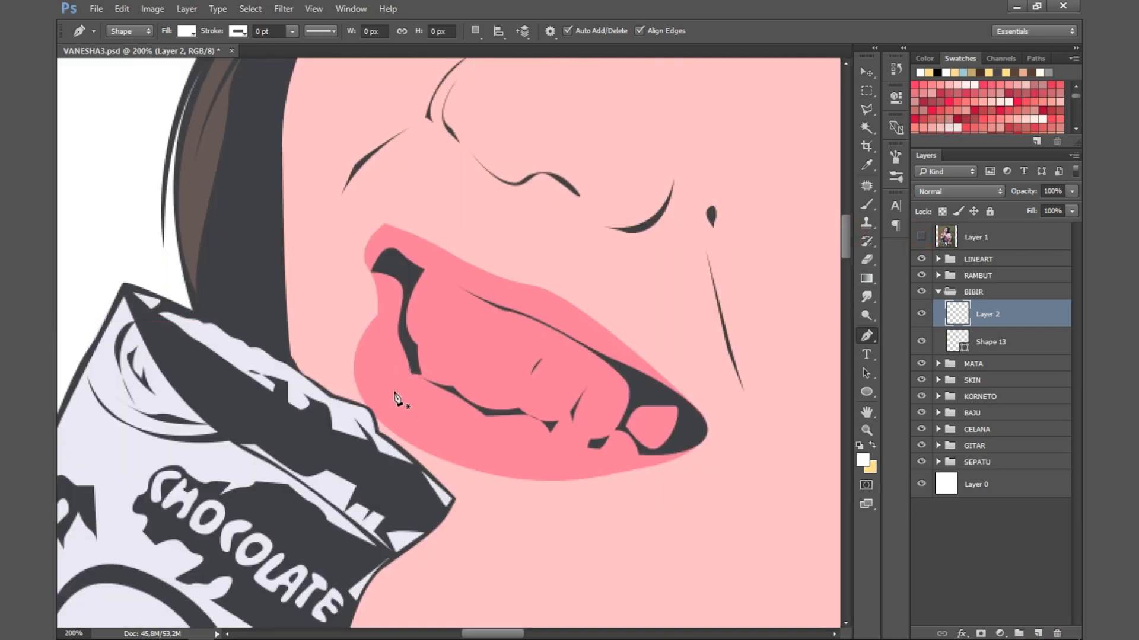
{"action": "left_click", "coordinate": [413, 266]}
{"action": "left_click_drag", "start_coordinate": [496, 306], "coordinate": [511, 313]}
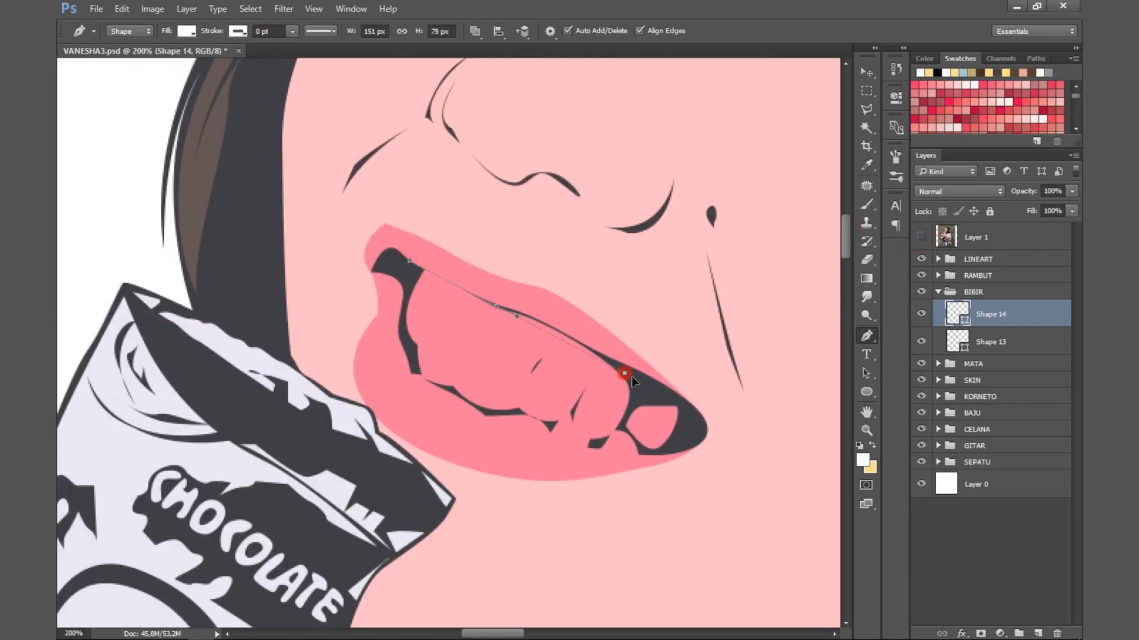
{"action": "left_click", "coordinate": [920, 237]}
{"action": "left_click_drag", "start_coordinate": [688, 415], "coordinate": [679, 450]}
Step: Continue the teeth outline back along the lower lip edge, checking against the photo, and close it at the starting corner of the mouth
{"action": "left_click", "coordinate": [920, 237]}
{"action": "left_click", "coordinate": [920, 237]}
{"action": "left_click", "coordinate": [920, 238]}
{"action": "left_click_drag", "start_coordinate": [570, 438], "coordinate": [546, 433]}
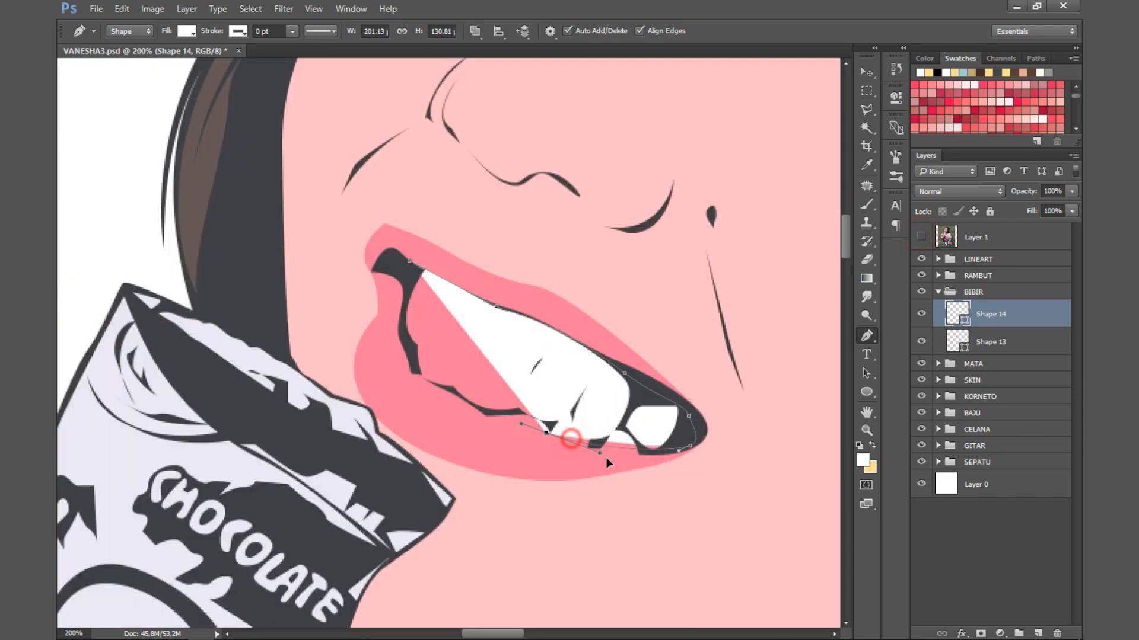
{"action": "left_click", "coordinate": [920, 237]}
{"action": "left_click", "coordinate": [921, 237]}
{"action": "left_click_drag", "start_coordinate": [472, 407], "coordinate": [454, 399]}
{"action": "left_click", "coordinate": [920, 237]}
{"action": "left_click", "coordinate": [920, 237]}
{"action": "left_click_drag", "start_coordinate": [522, 422], "coordinate": [547, 436]}
{"action": "left_click", "coordinate": [921, 238]}
{"action": "left_click", "coordinate": [921, 237]}
{"action": "left_click_drag", "start_coordinate": [415, 371], "coordinate": [410, 366]}
{"action": "left_click_drag", "start_coordinate": [403, 309], "coordinate": [405, 295]}
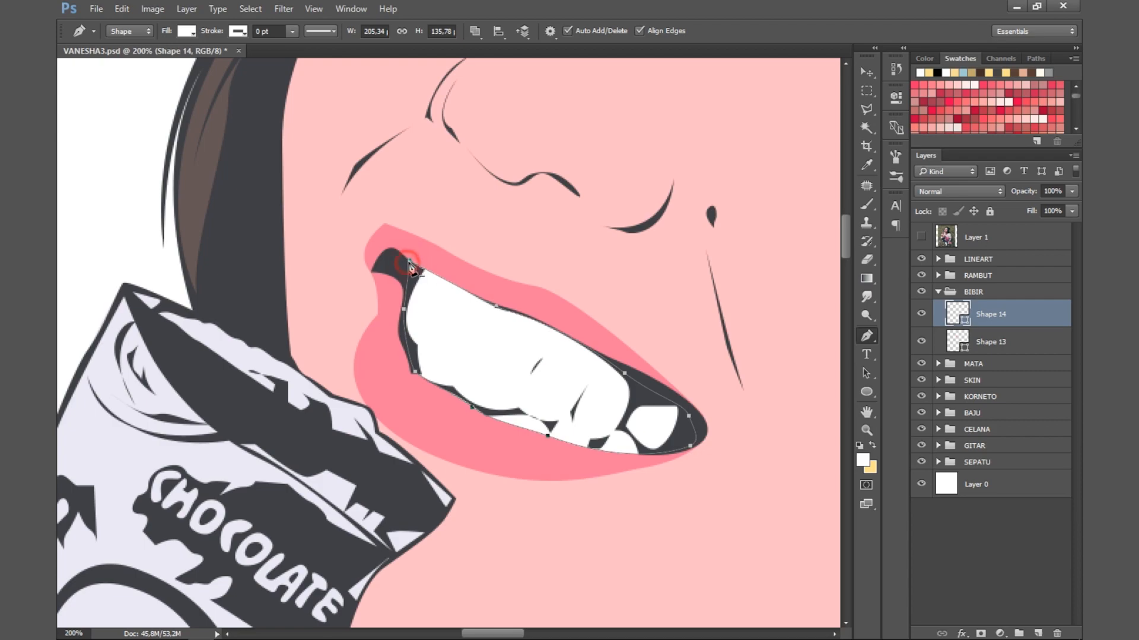
{"action": "left_click", "coordinate": [921, 237]}
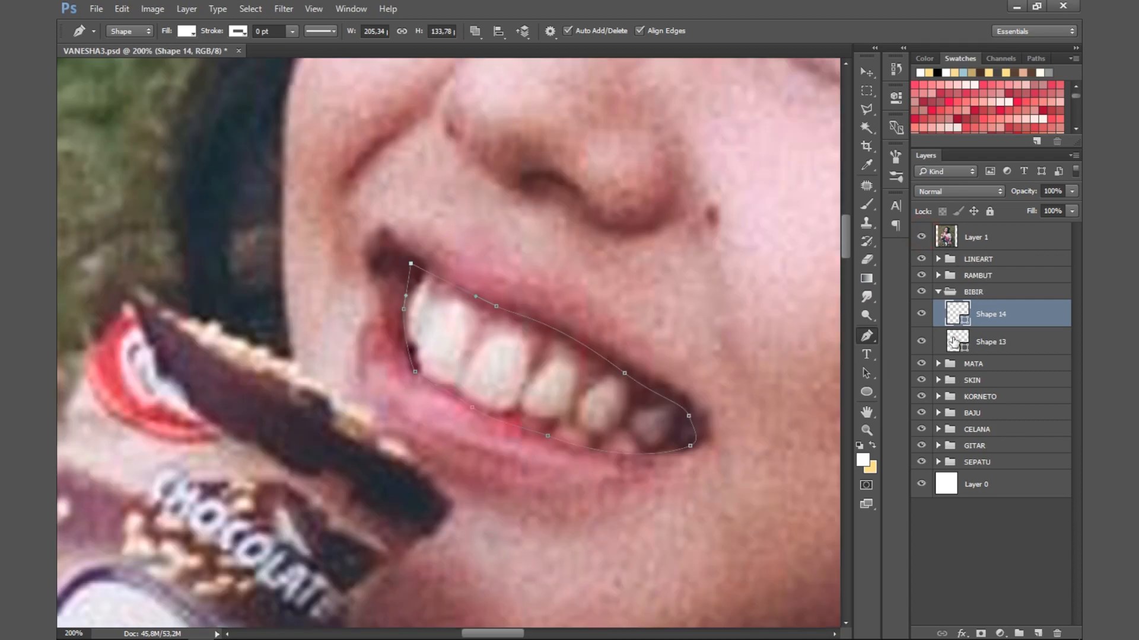
{"action": "double_click", "coordinate": [956, 312]}
{"action": "left_click", "coordinate": [440, 344]}
{"action": "left_click", "coordinate": [861, 250]}
{"action": "left_click", "coordinate": [864, 246]}
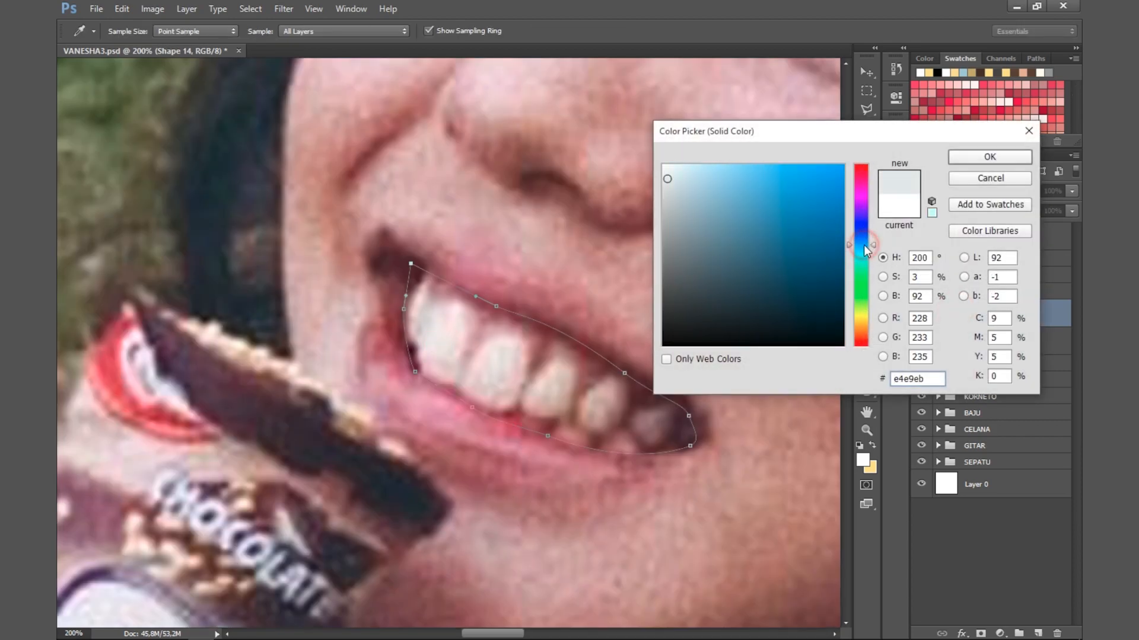
{"action": "left_click", "coordinate": [989, 179]}
Step: Hide the reference photo to bring back the flat-colour artwork
{"action": "key", "text": "ctrl+minus"}
{"action": "key", "text": "ctrl+minus"}
{"action": "key", "text": "ctrl+minus"}
{"action": "key", "text": "ctrl+minus"}
{"action": "left_click_drag", "start_coordinate": [846, 343], "coordinate": [848, 391]}
{"action": "left_click", "coordinate": [921, 237]}
{"action": "double_click", "coordinate": [956, 341]}
{"action": "left_click", "coordinate": [359, 592]}
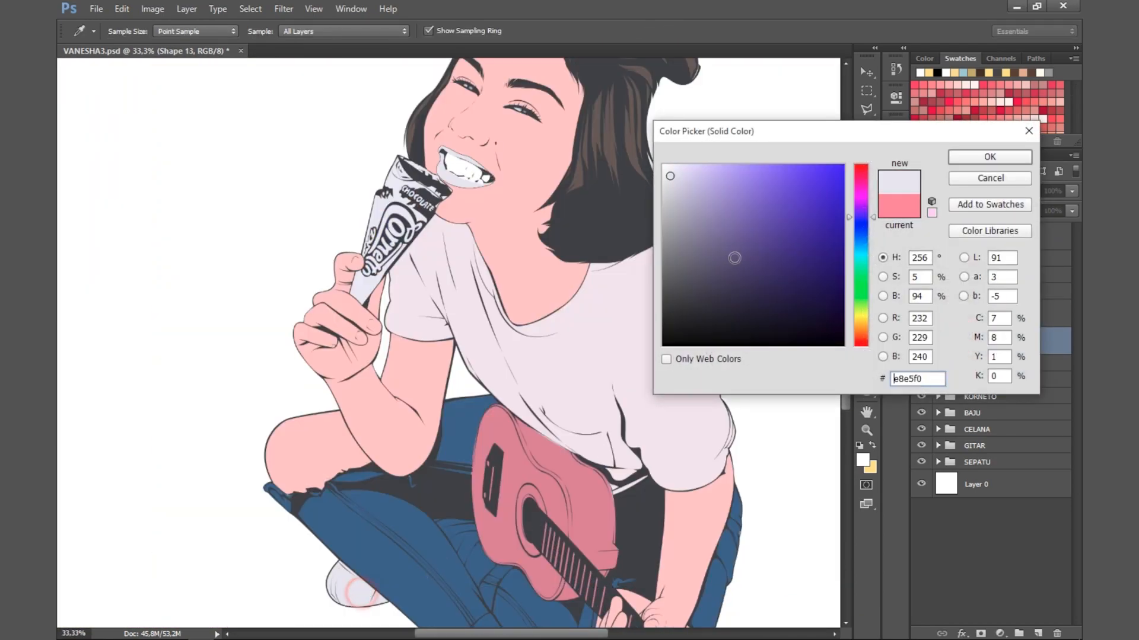
{"action": "left_click", "coordinate": [1021, 188]}
Step: Sample the pale shoe colour for the teeth shape (Shape 14) and lighten it to almost white
{"action": "double_click", "coordinate": [956, 313]}
{"action": "left_click", "coordinate": [359, 587]}
{"action": "left_click_drag", "start_coordinate": [674, 177], "coordinate": [665, 168]}
{"action": "left_click", "coordinate": [989, 158]}
{"action": "left_click_drag", "start_coordinate": [846, 383], "coordinate": [843, 332]}
{"action": "key", "text": "ctrl+plus"}
{"action": "key", "text": "ctrl+plus"}
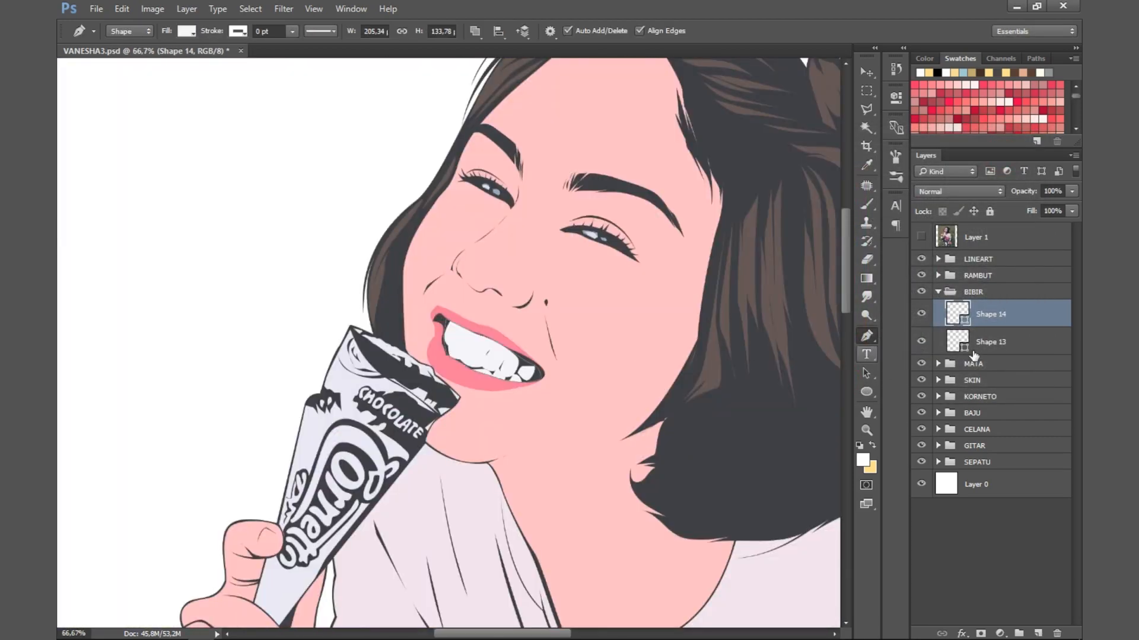
{"action": "double_click", "coordinate": [970, 349]}
{"action": "left_click", "coordinate": [1022, 153]}
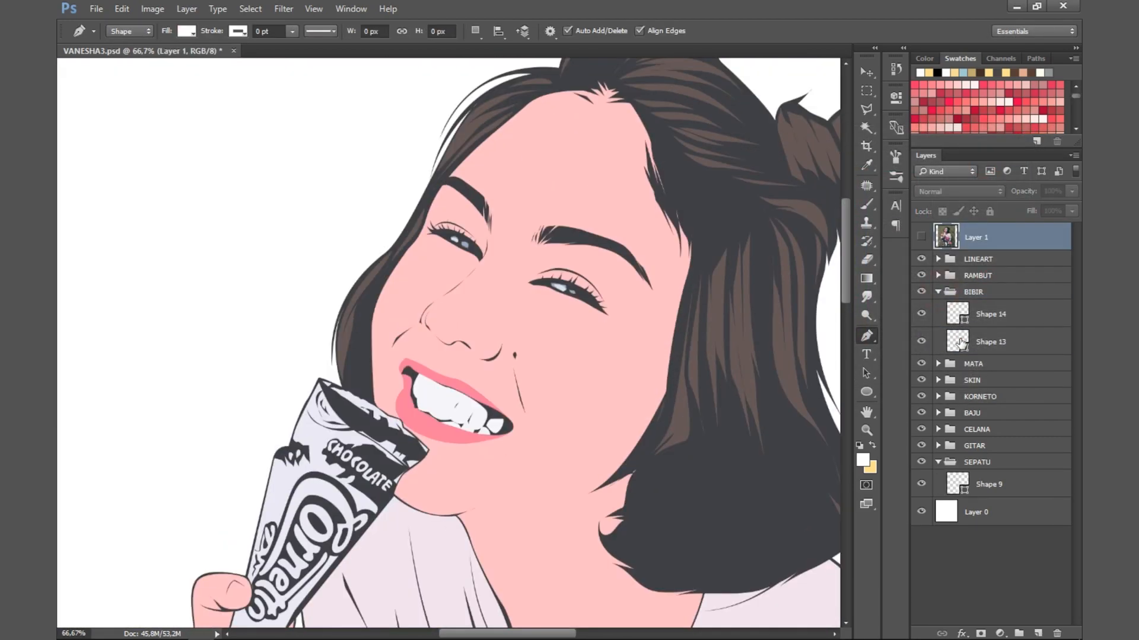
{"action": "double_click", "coordinate": [958, 342]}
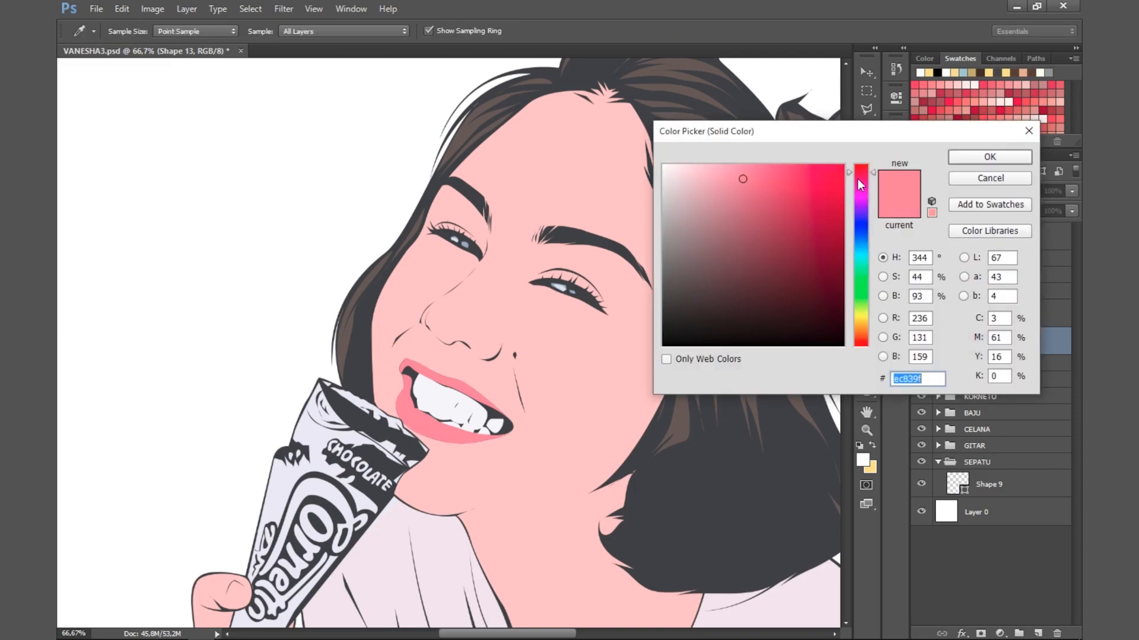
{"action": "mouse_move", "coordinate": [849, 166]}
{"action": "left_mouse_down"}
{"action": "mouse_move", "coordinate": [854, 338]}
{"action": "mouse_move", "coordinate": [831, 165]}
{"action": "left_mouse_up"}
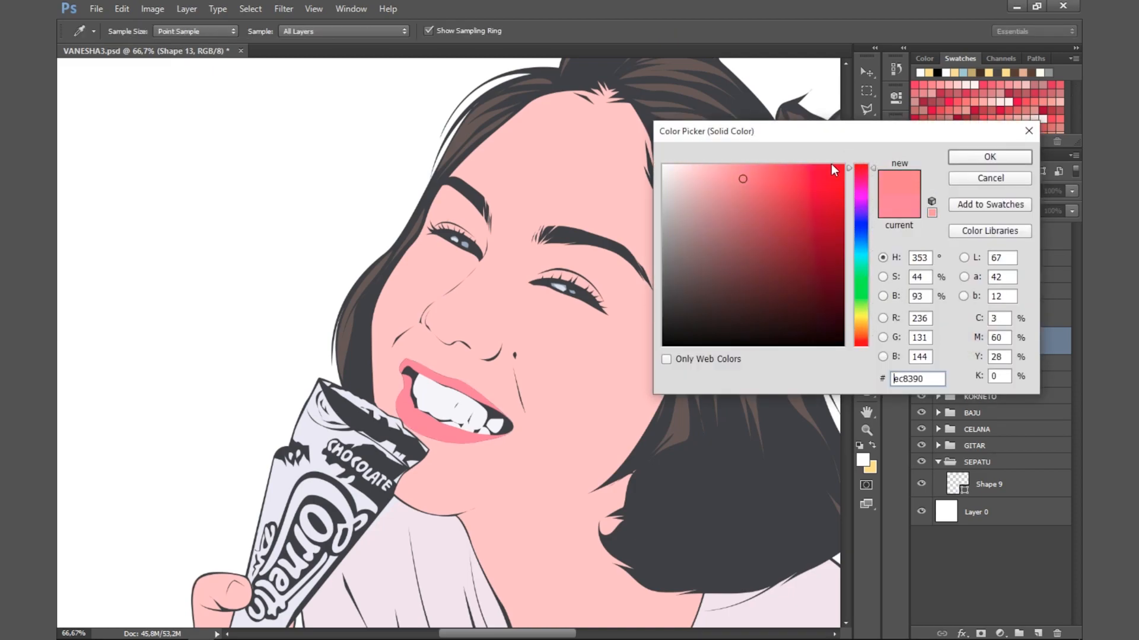
{"action": "left_click", "coordinate": [1002, 178]}
{"action": "double_click", "coordinate": [957, 341]}
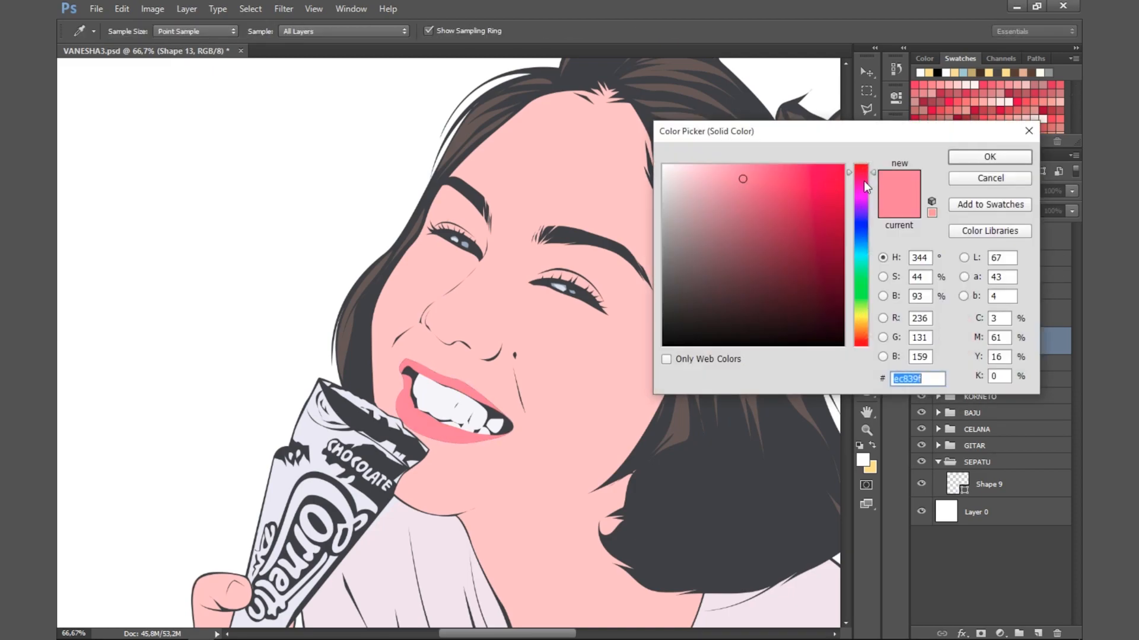
{"action": "left_click", "coordinate": [745, 177]}
{"action": "left_click", "coordinate": [966, 182]}
Step: Save the document and add a new layer in the BIBIR group clipped to the teeth shape
{"action": "left_click", "coordinate": [974, 314]}
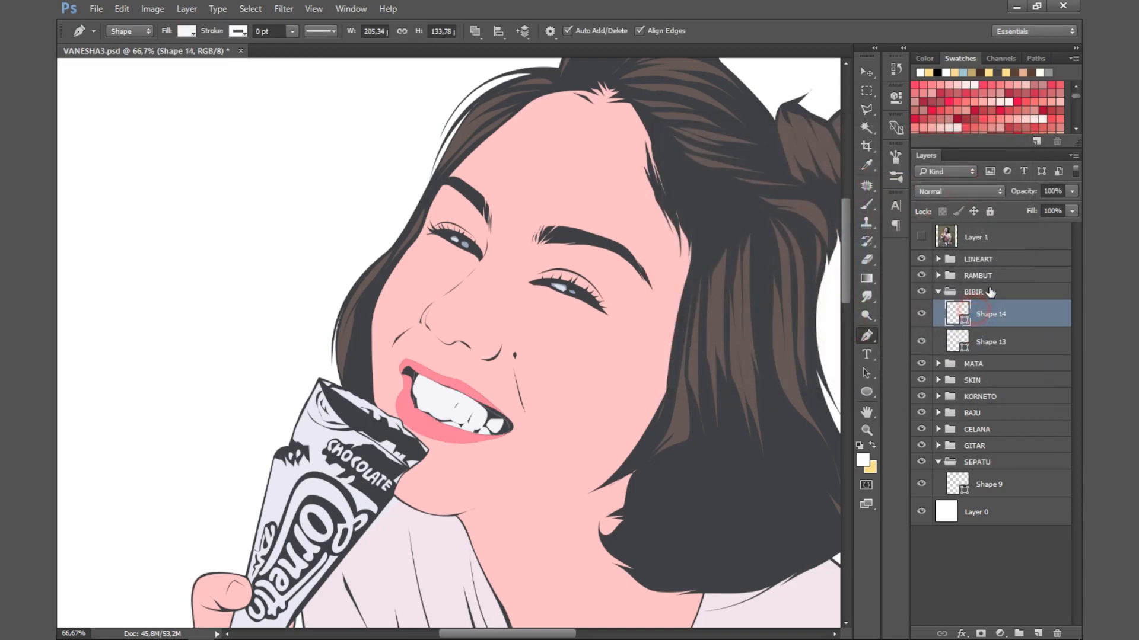
{"action": "left_click", "coordinate": [989, 293]}
{"action": "key", "text": "ctrl+s"}
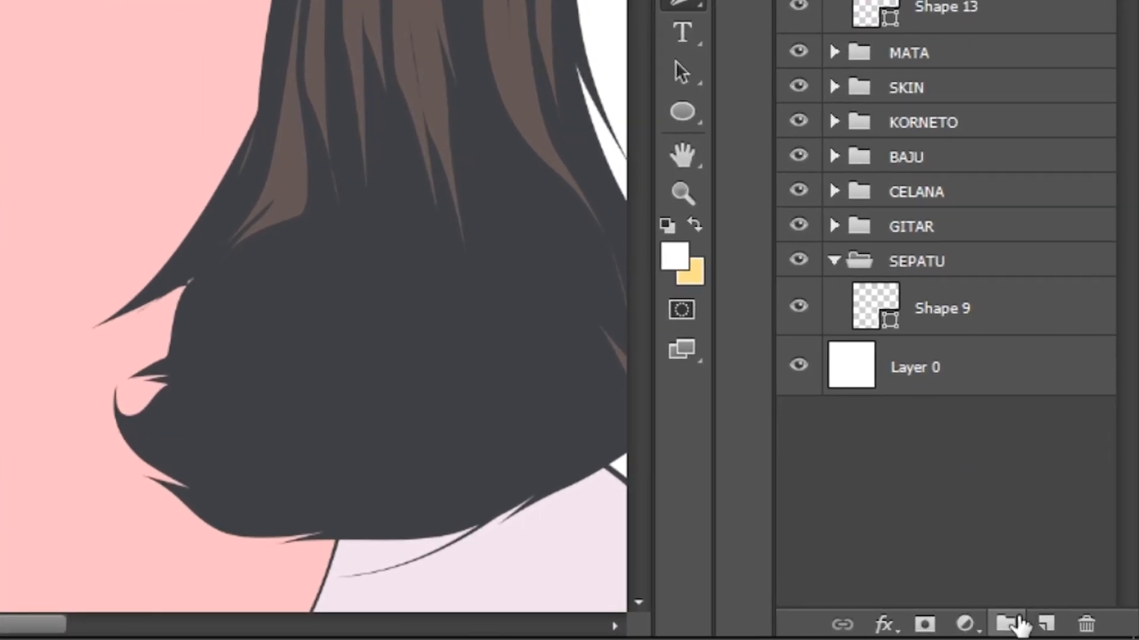
{"action": "left_click", "coordinate": [1037, 634]}
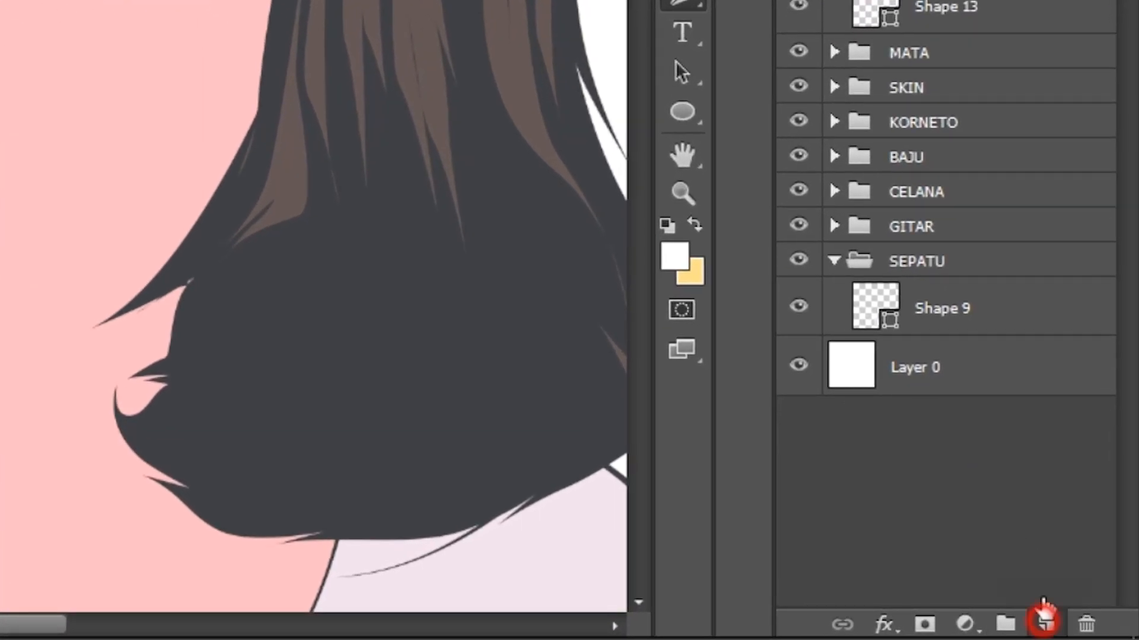
{"action": "right_click", "coordinate": [974, 198]}
{"action": "left_click", "coordinate": [803, 383]}
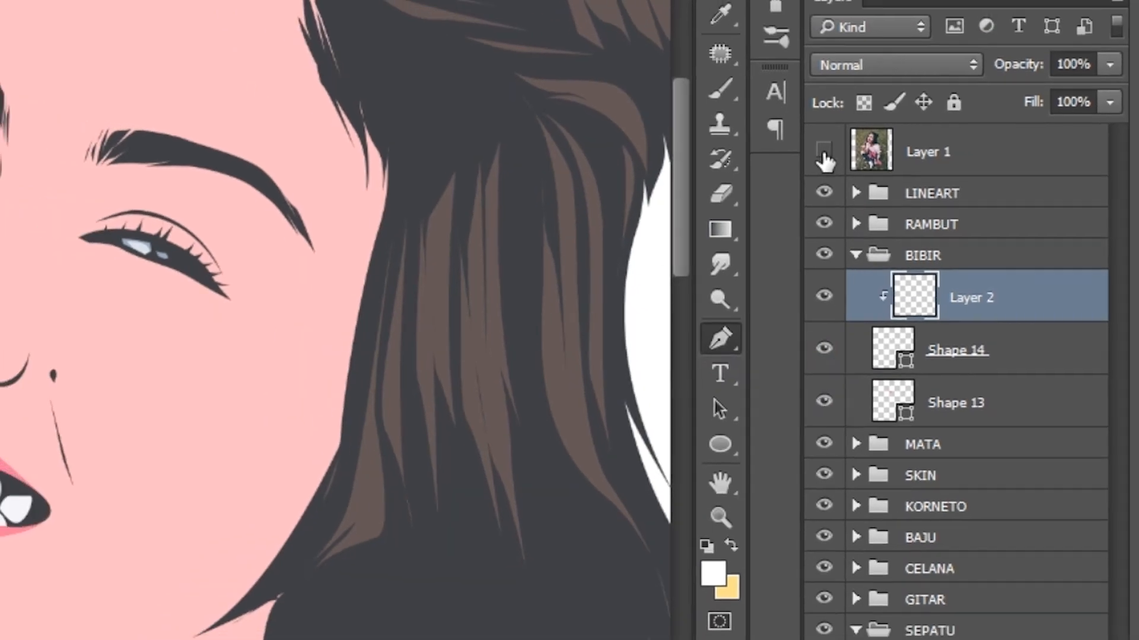
Step: Trace a shading shape over the photo around the first teeth, across the upper lip and around the rearmost tooth
{"action": "left_click", "coordinate": [799, 128]}
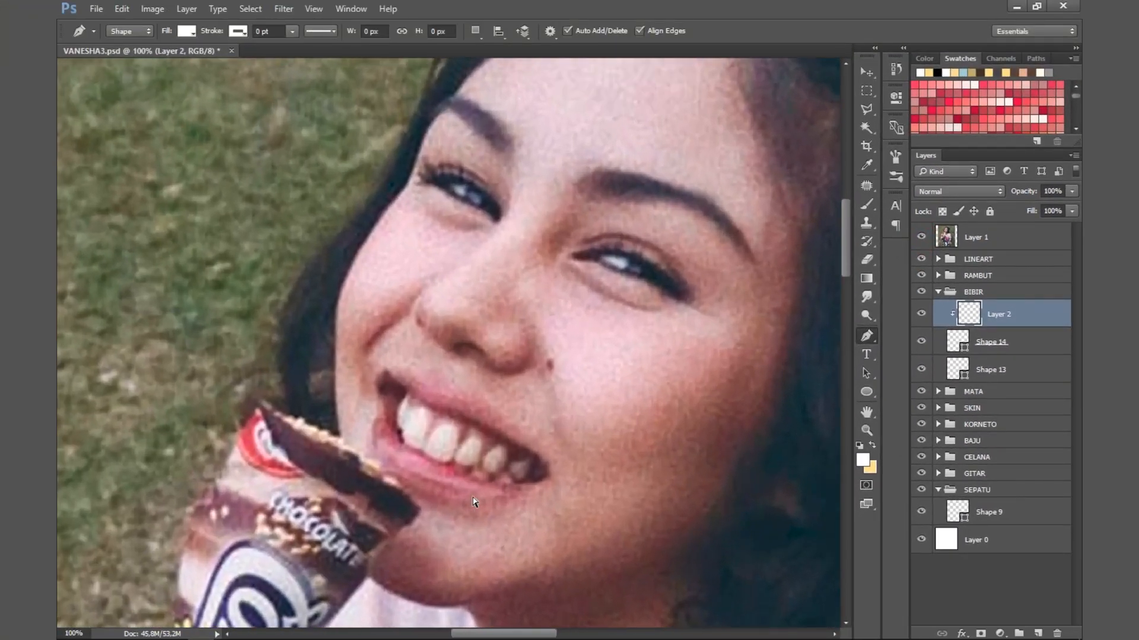
{"action": "key", "text": "ctrl+plus"}
{"action": "left_click", "coordinate": [402, 561]}
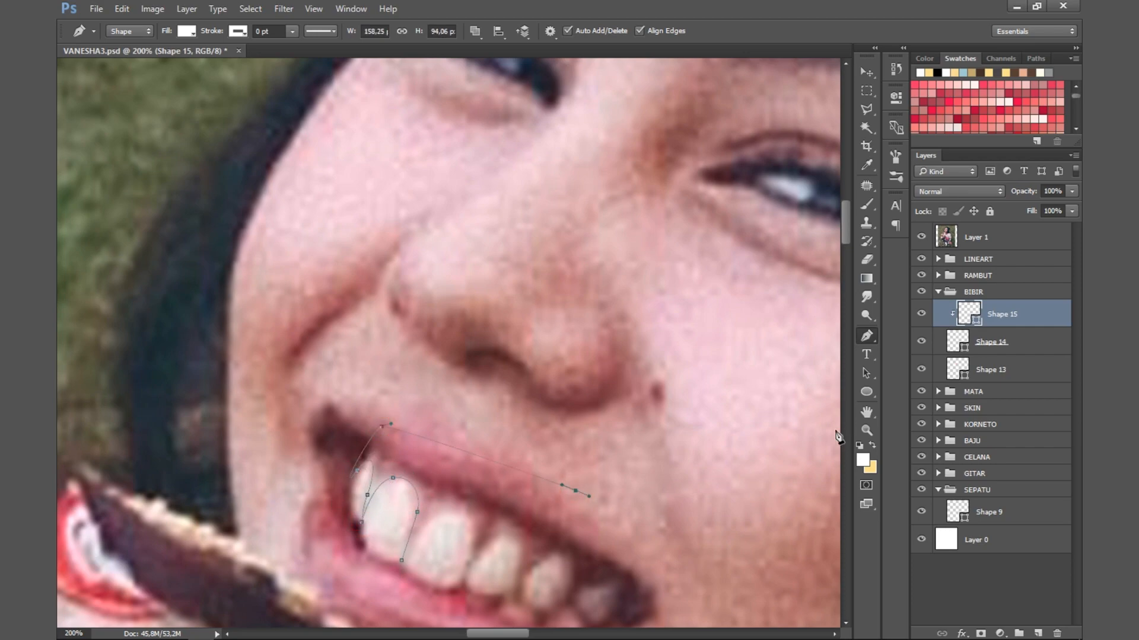
{"action": "scroll", "coordinate": [638, 492], "scroll_direction": "down", "scroll_amount": 3}
{"action": "left_click", "coordinate": [921, 237]}
{"action": "left_click_drag", "start_coordinate": [615, 464], "coordinate": [586, 512]}
{"action": "left_click", "coordinate": [919, 236]}
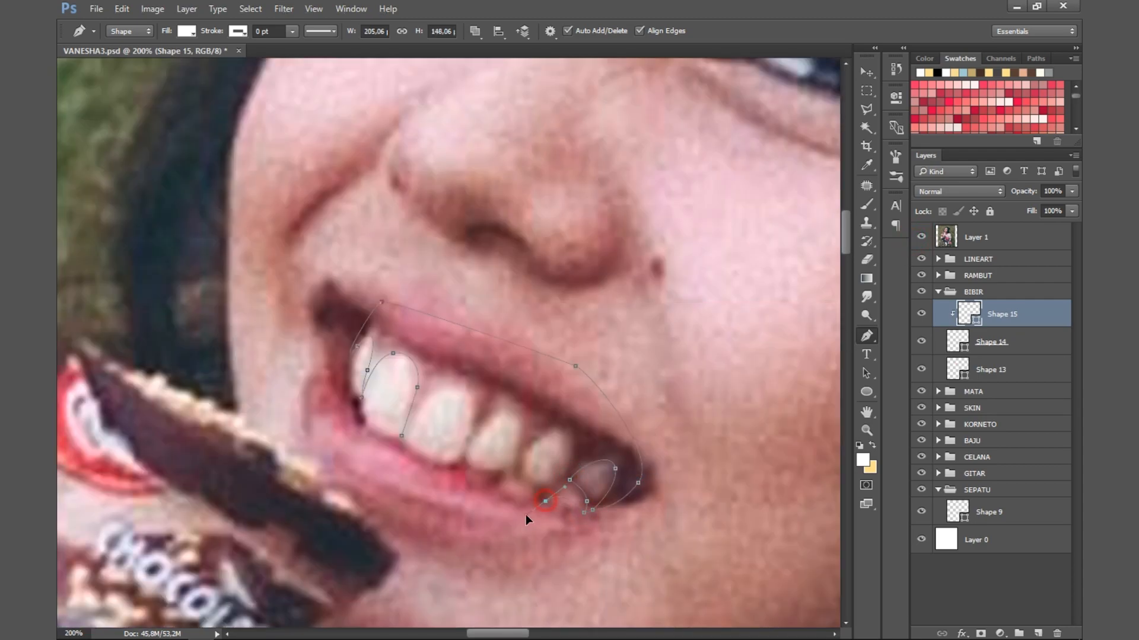
Step: Continue the shading outline around the small lower teeth and the middle upper teeth until it closes at the front teeth
{"action": "left_click", "coordinate": [517, 470]}
{"action": "left_click", "coordinate": [920, 237]}
{"action": "left_click", "coordinate": [920, 237]}
{"action": "left_click_drag", "start_coordinate": [541, 439], "coordinate": [536, 439]}
{"action": "left_click", "coordinate": [921, 236]}
{"action": "left_click", "coordinate": [920, 236]}
{"action": "left_click", "coordinate": [921, 237]}
{"action": "left_click", "coordinate": [499, 410]}
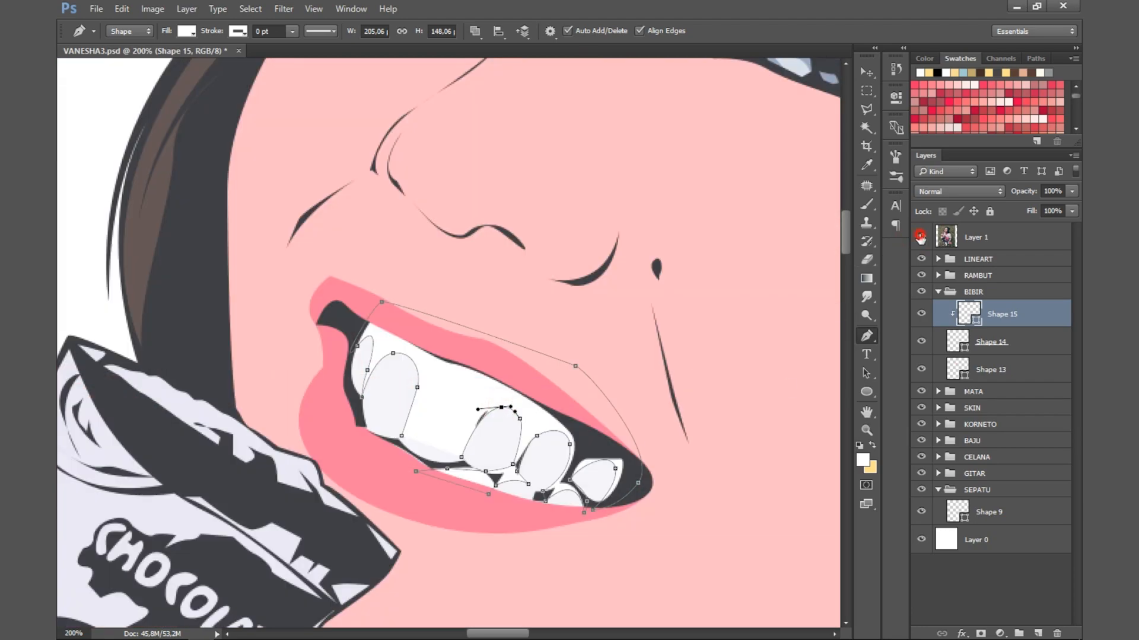
{"action": "left_click", "coordinate": [920, 237]}
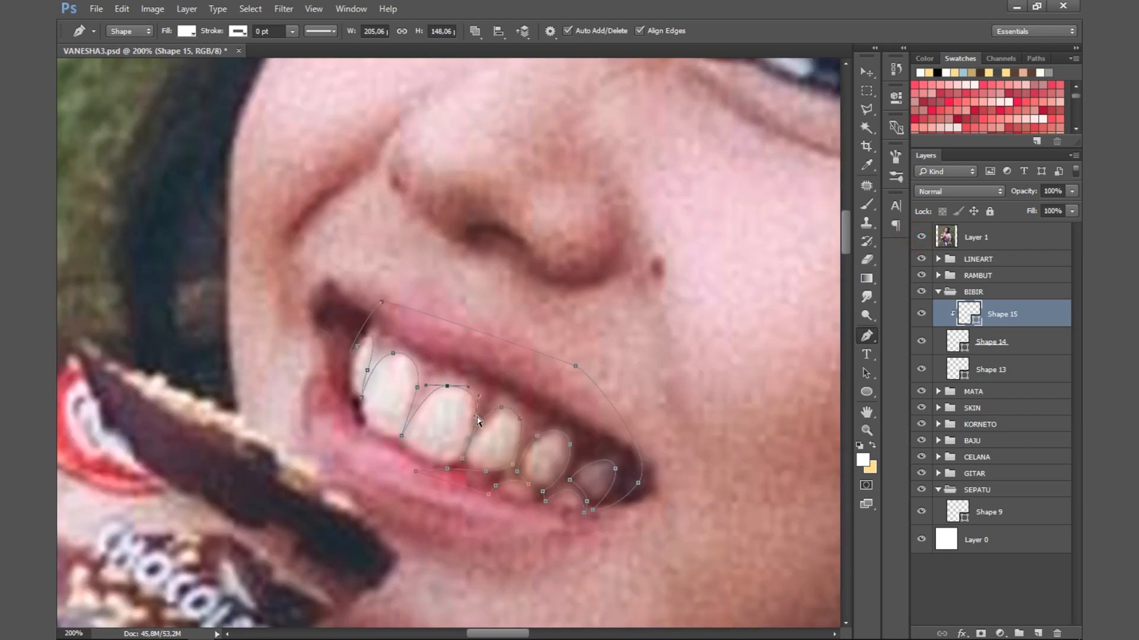
Step: Hide the reference photo and fill the tooth shading shape (Shape 15) with a pale lavender
{"action": "left_click", "coordinate": [920, 237]}
{"action": "double_click", "coordinate": [968, 313]}
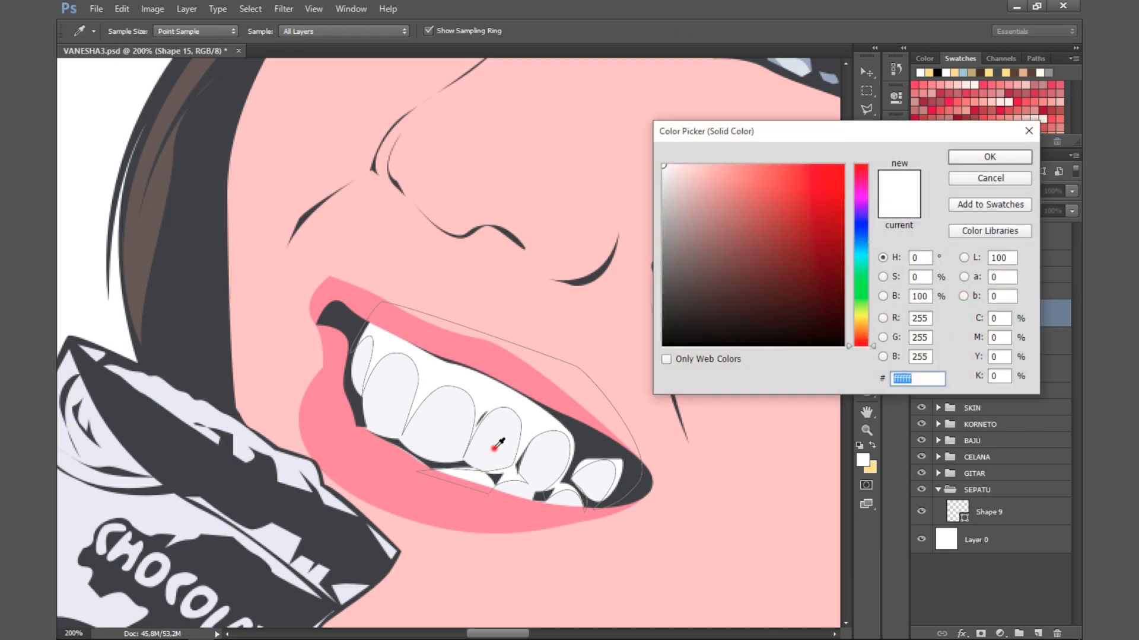
{"action": "left_click", "coordinate": [680, 184]}
{"action": "left_click", "coordinate": [680, 183]}
{"action": "left_click", "coordinate": [990, 157]}
{"action": "left_click", "coordinate": [996, 273]}
{"action": "key", "text": "ctrl+minus"}
{"action": "key", "text": "ctrl+minus"}
{"action": "left_click", "coordinate": [965, 317]}
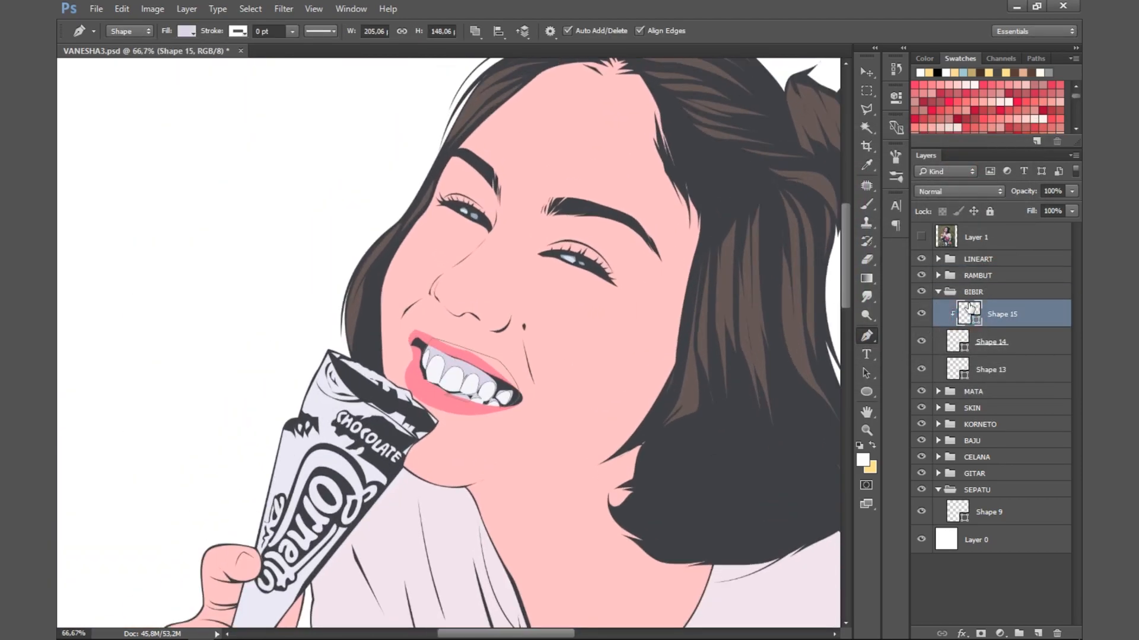
Step: Try a different pale tint as the fill of the teeth base shape (Shape 14)
{"action": "left_click", "coordinate": [921, 237]}
{"action": "double_click", "coordinate": [957, 343]}
{"action": "left_click", "coordinate": [861, 167]}
{"action": "left_click", "coordinate": [679, 168]}
{"action": "left_click", "coordinate": [990, 157]}
{"action": "left_click", "coordinate": [921, 236]}
{"action": "double_click", "coordinate": [958, 342]}
{"action": "left_click", "coordinate": [861, 257]}
{"action": "left_click_drag", "start_coordinate": [861, 257], "coordinate": [861, 244]}
{"action": "left_click", "coordinate": [990, 179]}
{"action": "double_click", "coordinate": [969, 314]}
{"action": "left_click", "coordinate": [989, 179]}
Step: Set the teeth base shape's fill to the cool near-white #f4f9fa
{"action": "double_click", "coordinate": [957, 342]}
{"action": "left_click", "coordinate": [667, 169]}
{"action": "left_click", "coordinate": [989, 157]}
{"action": "double_click", "coordinate": [958, 342]}
{"action": "left_click", "coordinate": [861, 249]}
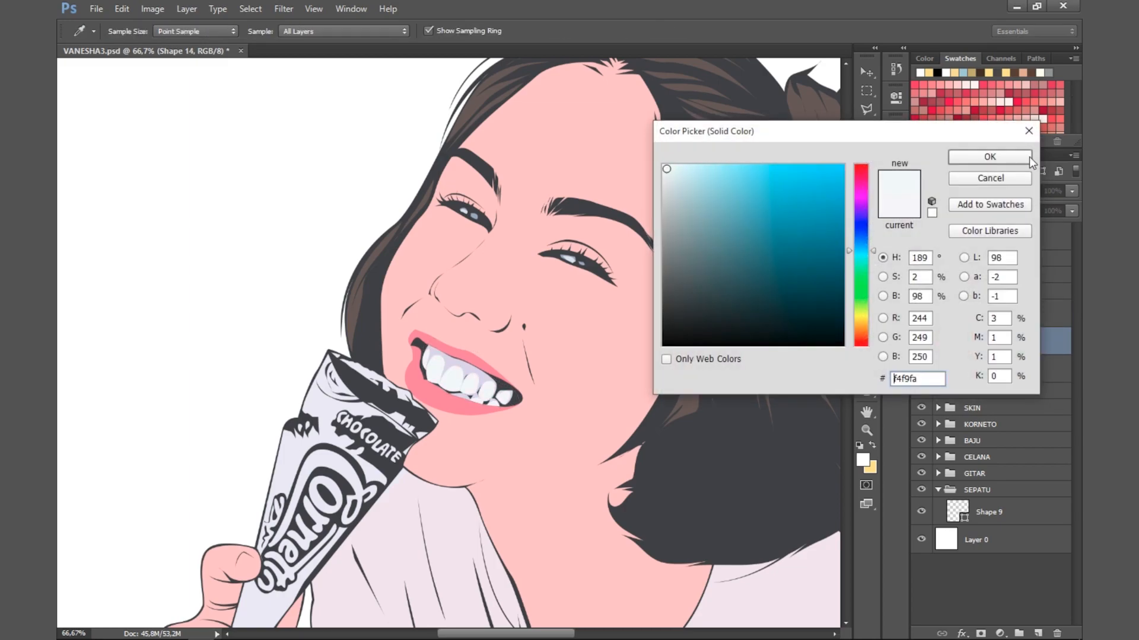
{"action": "left_click", "coordinate": [990, 157]}
Step: Set the tooth shading shape's fill to the light blue-grey #bed9de
{"action": "double_click", "coordinate": [969, 314]}
{"action": "left_click", "coordinate": [861, 249]}
{"action": "left_click", "coordinate": [686, 187]}
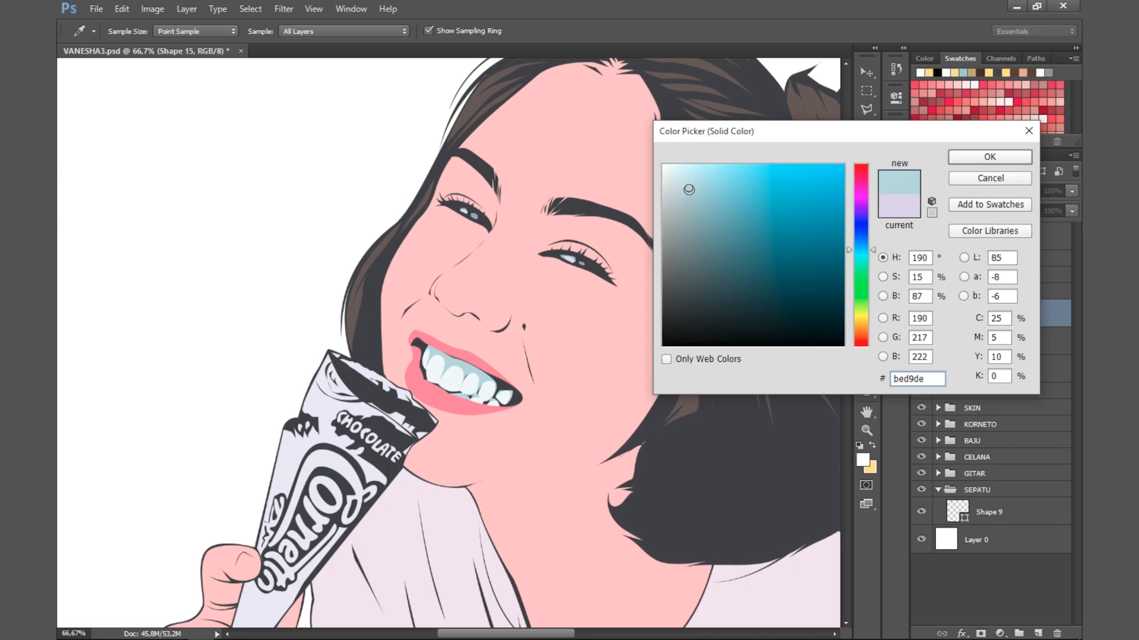
{"action": "left_click", "coordinate": [972, 155]}
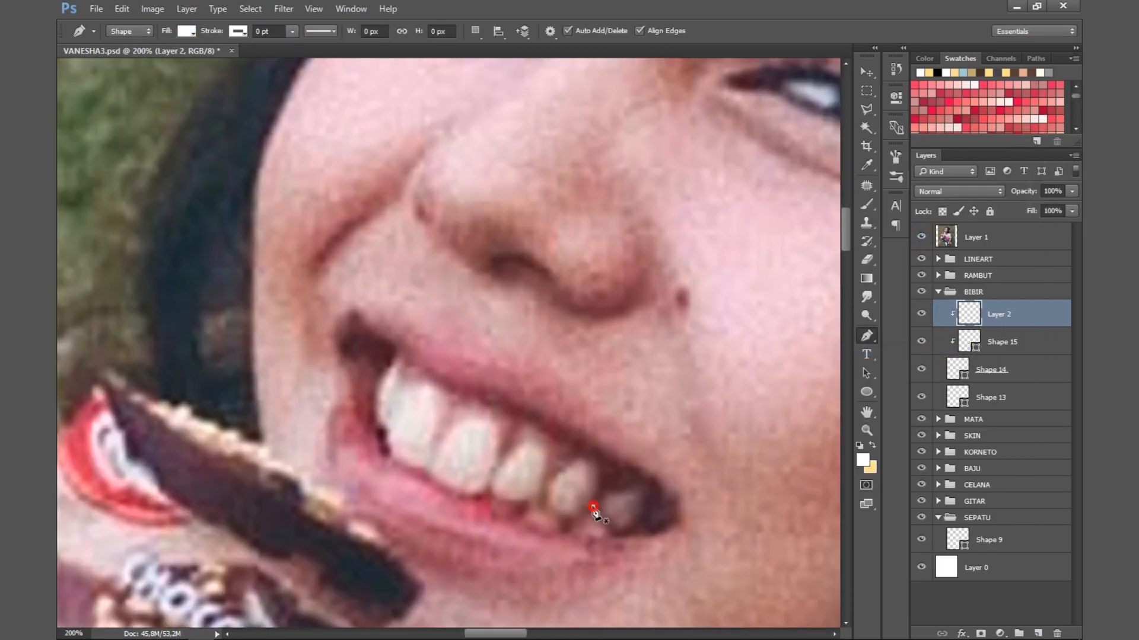
Step: Trace a second clipped shape along the upper gum line, arching over each tooth from the back teeth to the front corner
{"action": "left_click", "coordinate": [593, 507]}
{"action": "left_click_drag", "start_coordinate": [595, 459], "coordinate": [550, 433]}
{"action": "left_click", "coordinate": [921, 236]}
{"action": "left_click", "coordinate": [506, 452], "text": "alt"}
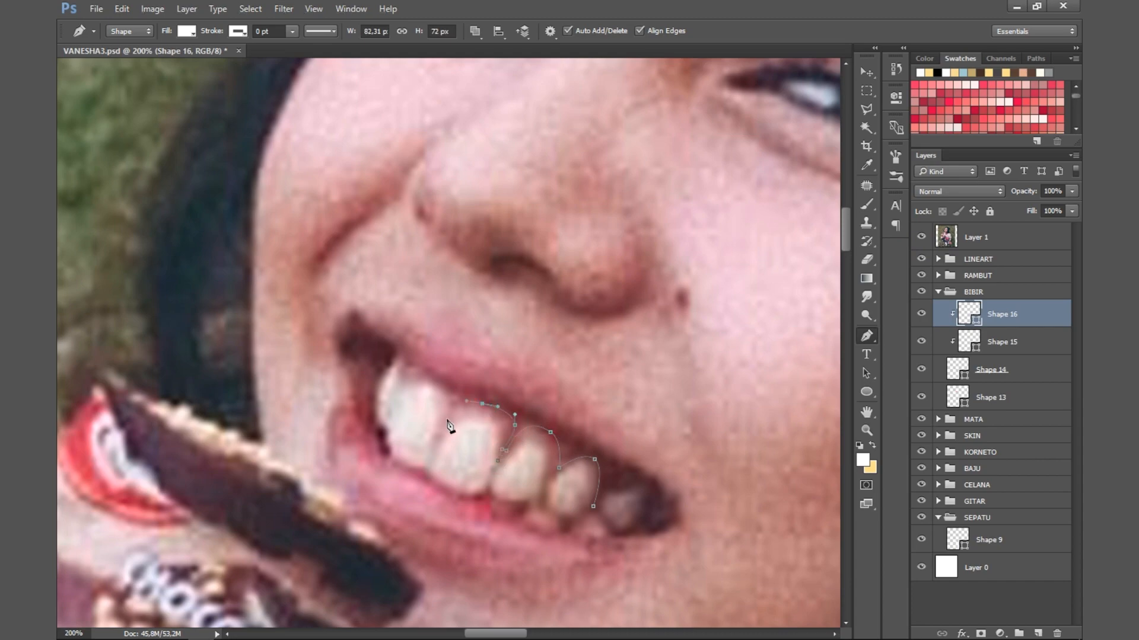
{"action": "left_click", "coordinate": [401, 380]}
{"action": "left_click_drag", "start_coordinate": [392, 352], "coordinate": [381, 348]}
{"action": "left_click", "coordinate": [429, 345]}
Step: Carry the gum outline around the far corner of the mouth and the rearmost tooth, and close it at the back teeth
{"action": "left_click_drag", "start_coordinate": [694, 479], "coordinate": [698, 505]}
{"action": "left_click_drag", "start_coordinate": [670, 538], "coordinate": [665, 537]}
{"action": "left_click", "coordinate": [607, 549]}
{"action": "left_click", "coordinate": [921, 236]}
{"action": "left_click_drag", "start_coordinate": [641, 493], "coordinate": [644, 502]}
{"action": "left_click_drag", "start_coordinate": [559, 468], "coordinate": [556, 469]}
Step: Extend the gum shape along the lower gum line beneath the front teeth, checking against the reference photo, and hide the photo
{"action": "left_click", "coordinate": [920, 236]}
{"action": "left_click", "coordinate": [921, 236]}
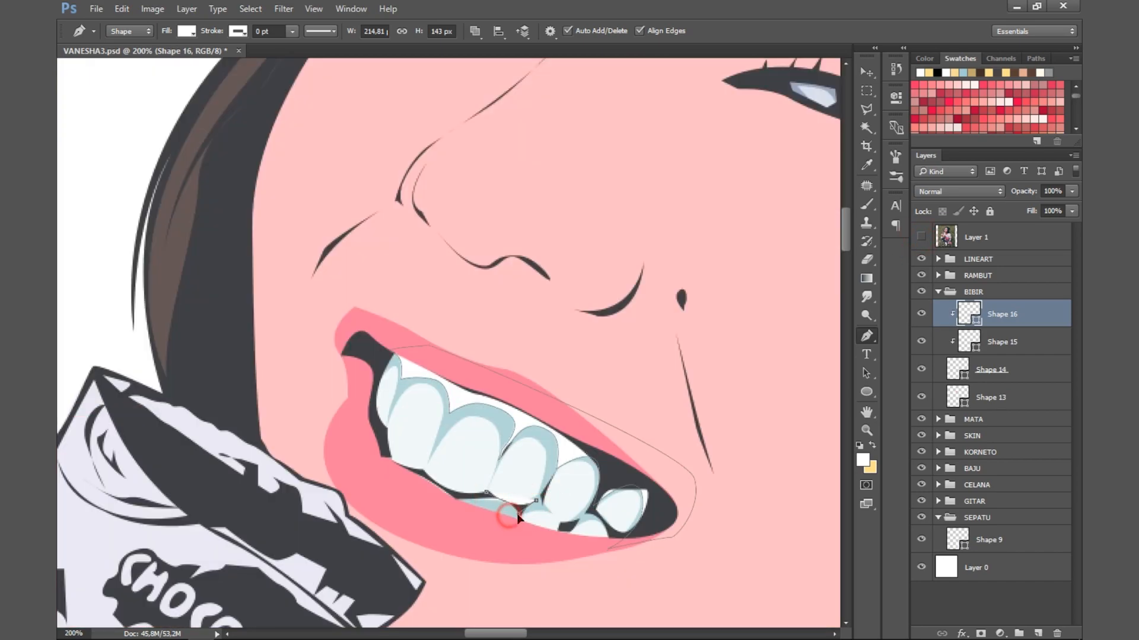
{"action": "left_click", "coordinate": [921, 236]}
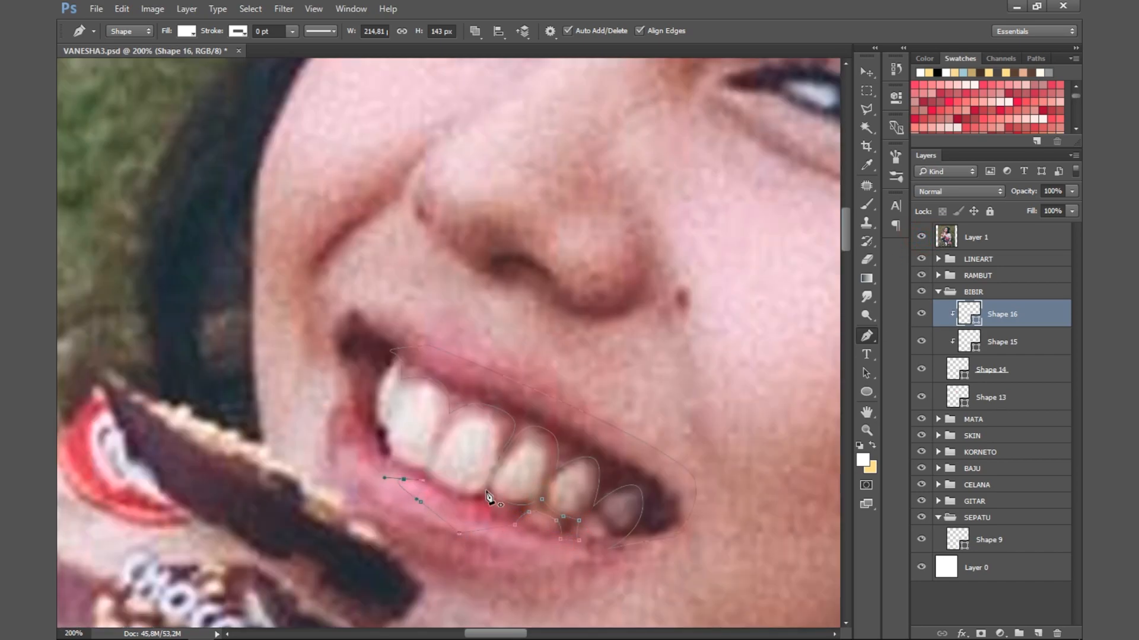
{"action": "left_click", "coordinate": [918, 240]}
Step: Set the gum shape's fill to the pink #ec839f
{"action": "key", "text": "ctrl+minus"}
{"action": "key", "text": "ctrl+minus"}
{"action": "key", "text": "ctrl+minus"}
{"action": "double_click", "coordinate": [968, 313]}
{"action": "left_click", "coordinate": [737, 195]}
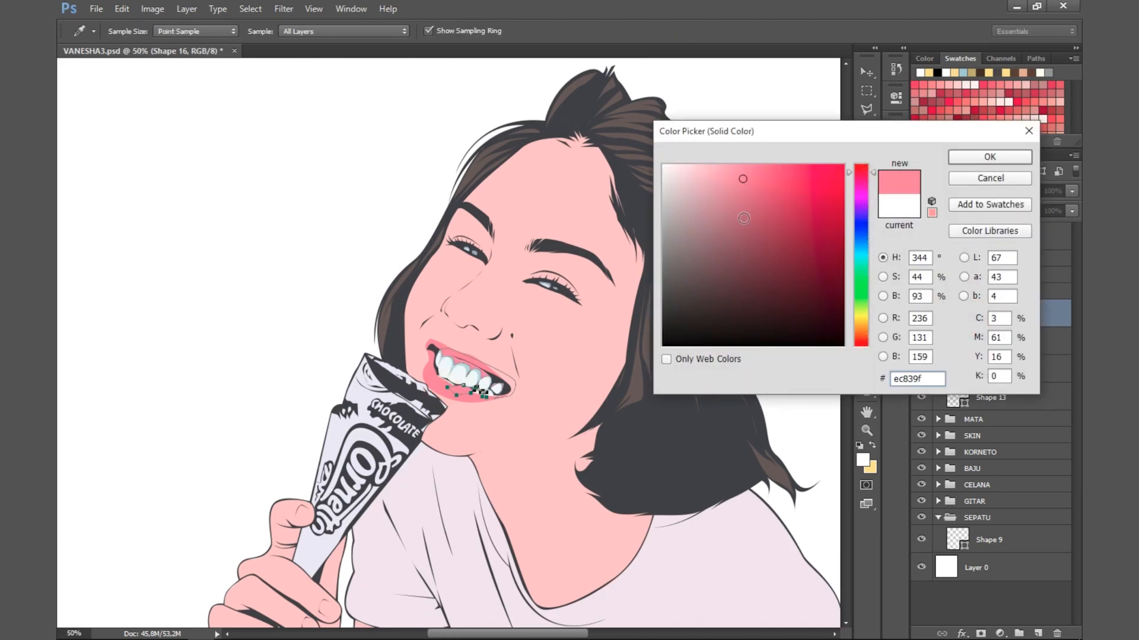
{"action": "left_click_drag", "start_coordinate": [737, 196], "coordinate": [744, 179]}
{"action": "left_click", "coordinate": [962, 152]}
{"action": "double_click", "coordinate": [960, 313]}
{"action": "type", "text": "cf7f7f"}
{"action": "left_click_drag", "start_coordinate": [726, 208], "coordinate": [729, 183]}
{"action": "left_click", "coordinate": [448, 367]}
{"action": "left_click", "coordinate": [1015, 177]}
Step: Set the gum shape's fill to a brighter pink close to the lip colour
{"action": "double_click", "coordinate": [960, 313]}
{"action": "key", "text": "ctrl+plus"}
{"action": "key", "text": "ctrl+plus"}
{"action": "left_click", "coordinate": [745, 172]}
{"action": "left_click", "coordinate": [982, 156]}
{"action": "left_click", "coordinate": [924, 236]}
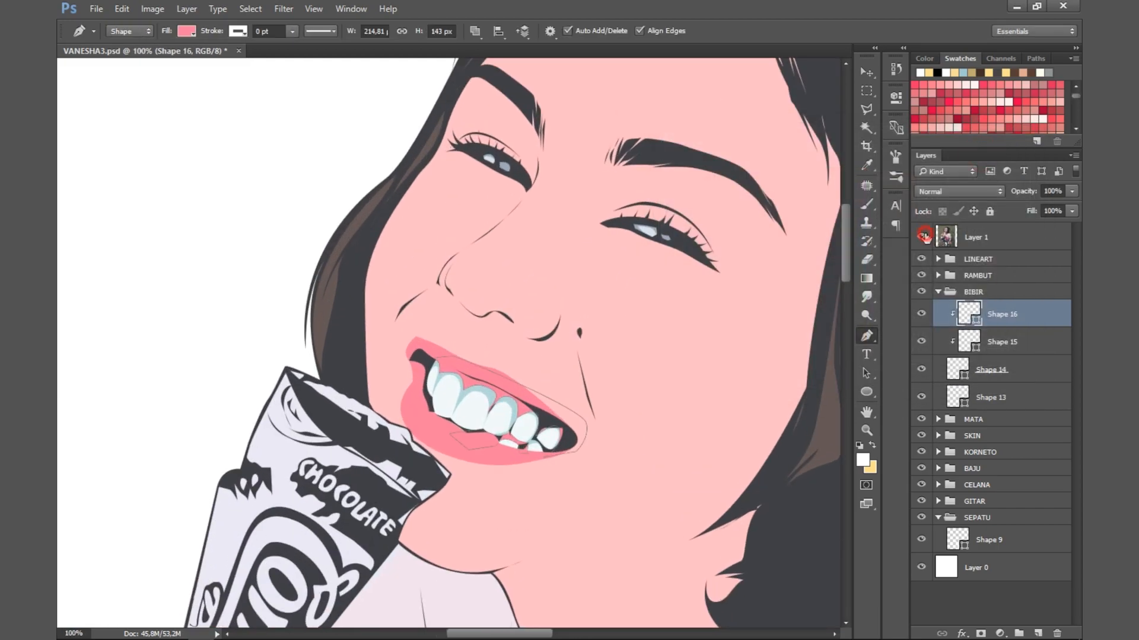
{"action": "left_click", "coordinate": [1048, 293]}
{"action": "left_click", "coordinate": [967, 343]}
{"action": "left_click", "coordinate": [973, 317]}
{"action": "left_click", "coordinate": [1015, 293]}
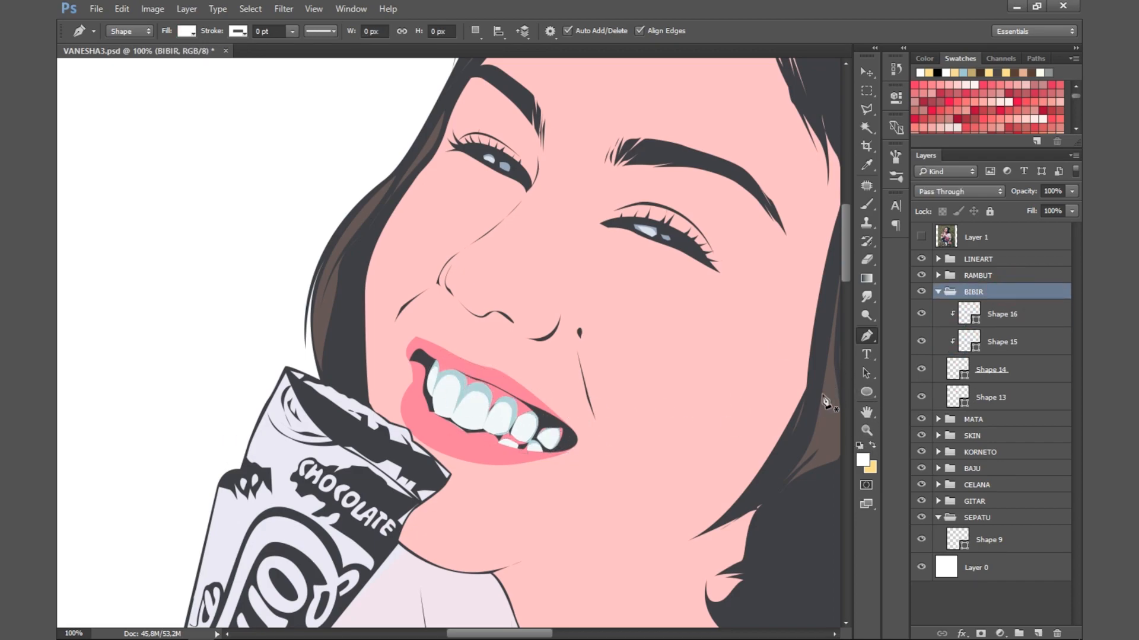
Step: Adjust the tooth shading shape's anchor points so that it covers the lower front tooth
{"action": "left_click", "coordinate": [995, 397]}
{"action": "left_click", "coordinate": [992, 374]}
{"action": "left_click", "coordinate": [506, 440], "text": "ctrl"}
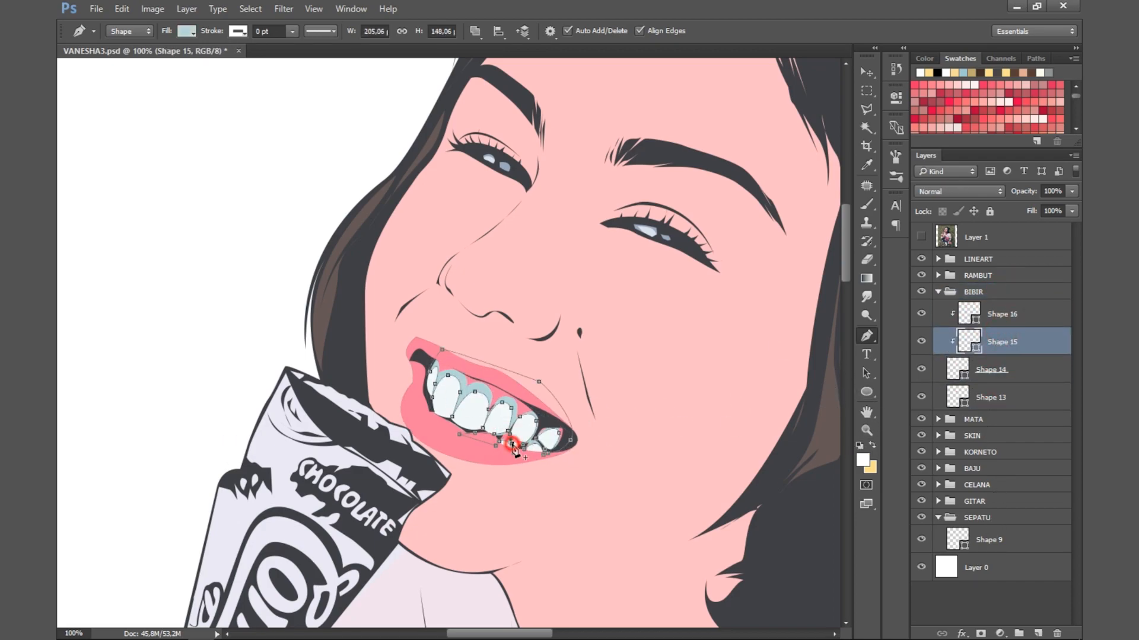
{"action": "left_click", "coordinate": [1004, 315]}
{"action": "left_click", "coordinate": [1002, 292]}
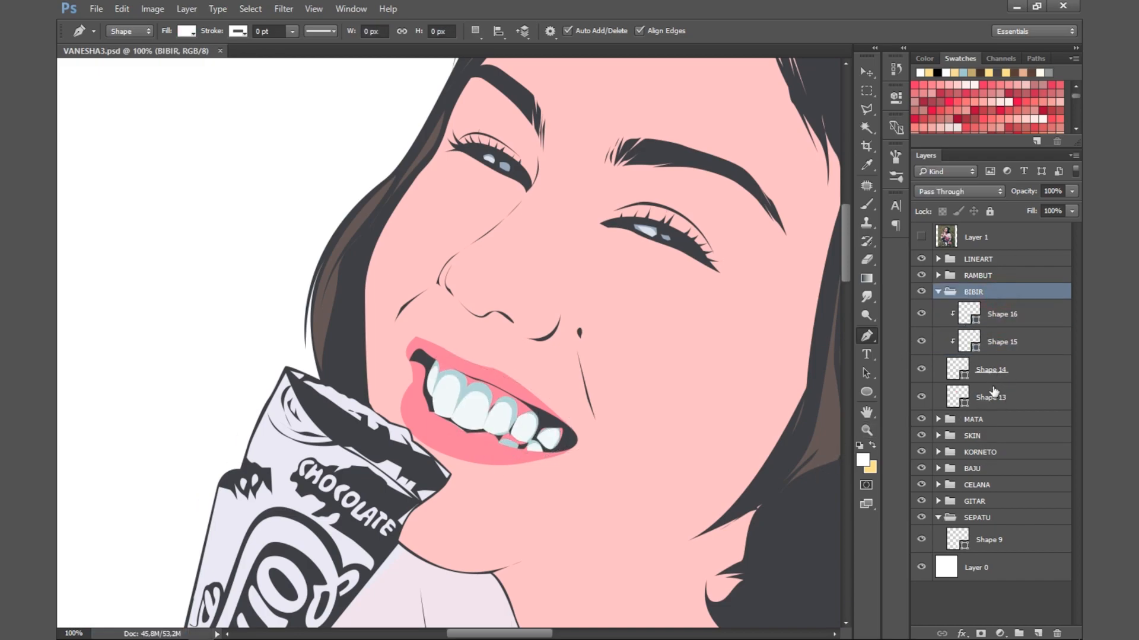
Step: Add a new empty layer above Shape 13 and clip it to that shape
{"action": "left_click", "coordinate": [993, 395]}
{"action": "left_click", "coordinate": [1037, 632]}
{"action": "right_click", "coordinate": [1033, 398]}
{"action": "left_click", "coordinate": [942, 351]}
Step: Set the teeth base shape's fill to a slightly deeper cool near-white
{"action": "left_click", "coordinate": [974, 316]}
{"action": "double_click", "coordinate": [968, 342]}
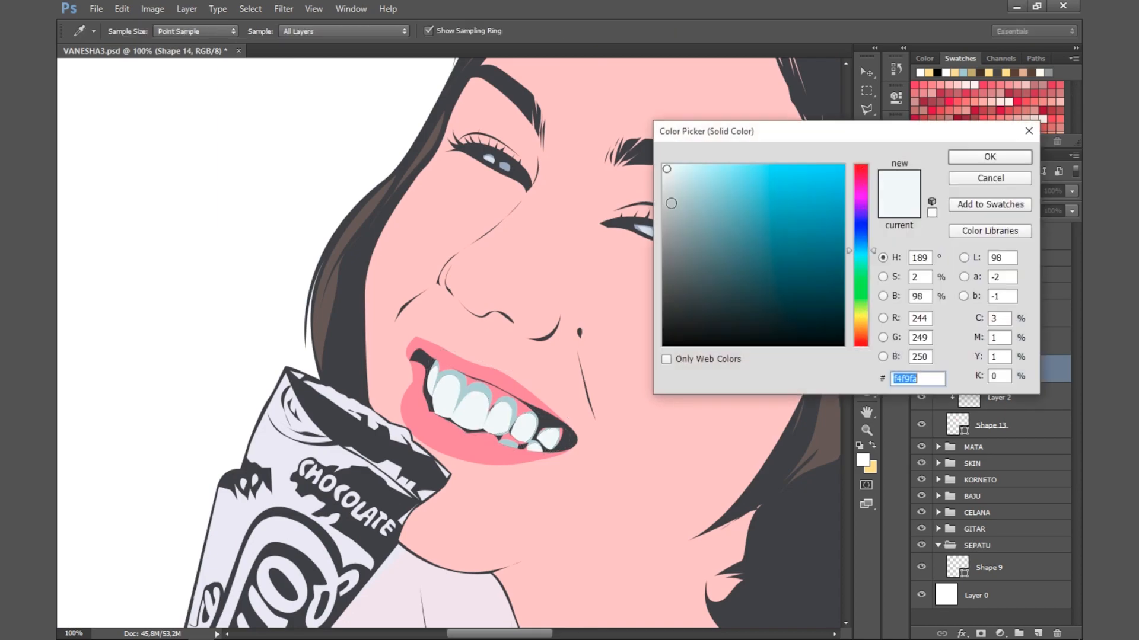
{"action": "left_click", "coordinate": [669, 172]}
{"action": "left_click", "coordinate": [990, 156]}
Step: Set the gum shape's fill to a darker, muted greyish pink
{"action": "double_click", "coordinate": [969, 314]}
{"action": "mouse_move", "coordinate": [742, 177]}
{"action": "left_mouse_down"}
{"action": "mouse_move", "coordinate": [702, 198]}
{"action": "mouse_move", "coordinate": [706, 225]}
{"action": "left_mouse_up"}
{"action": "left_click", "coordinate": [967, 157]}
Step: Add a layer mask to the gum shape and soften it over the teeth with a black brush at 24% opacity
{"action": "left_click", "coordinate": [981, 634]}
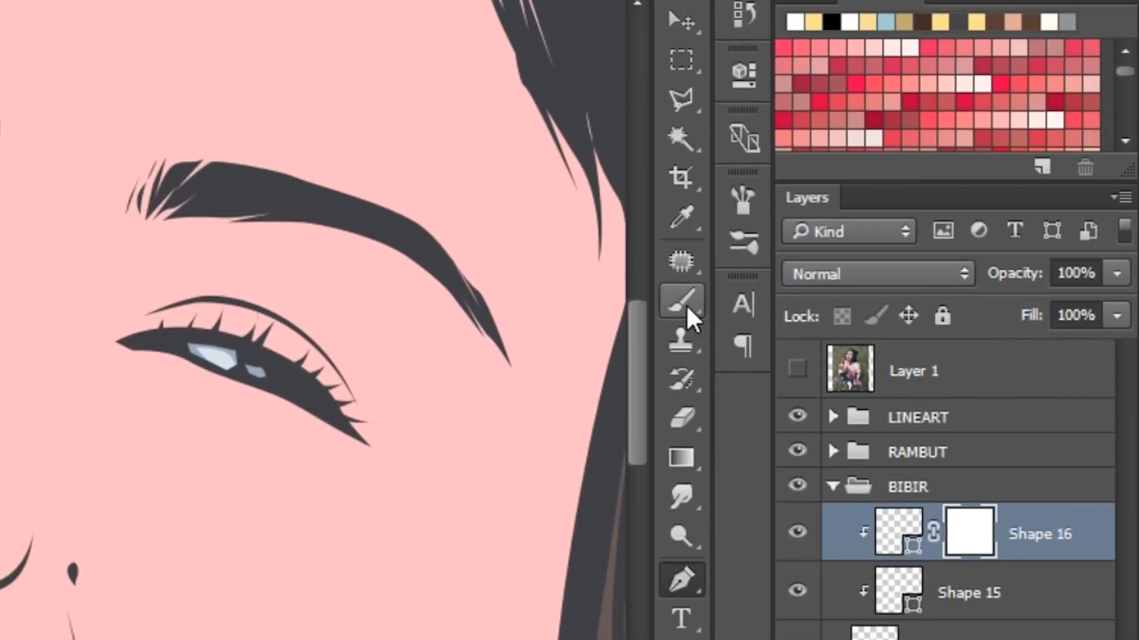
{"action": "left_click", "coordinate": [682, 302]}
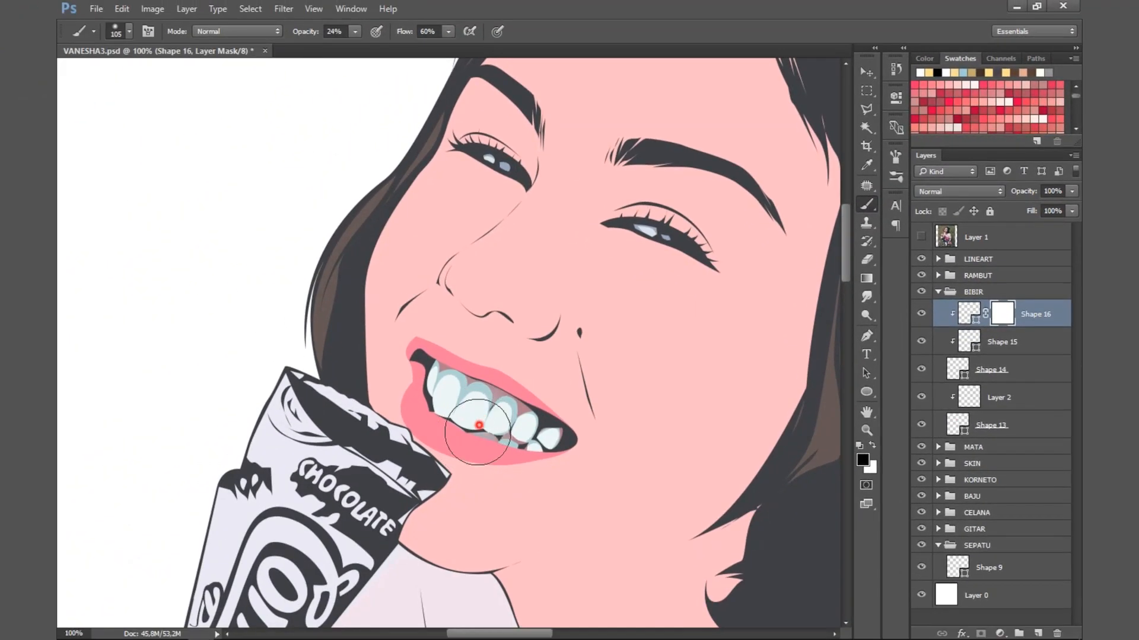
{"action": "mouse_move", "coordinate": [478, 432]}
{"action": "left_mouse_down"}
{"action": "mouse_move", "coordinate": [501, 444]}
{"action": "mouse_move", "coordinate": [510, 432]}
{"action": "left_mouse_up"}
{"action": "left_click_drag", "start_coordinate": [459, 403], "coordinate": [422, 400]}
{"action": "key", "text": "x"}
Step: Add a layer mask to the tooth shading shape and fade it over the front teeth with the soft black brush
{"action": "left_click", "coordinate": [1003, 342]}
{"action": "left_click", "coordinate": [981, 633]}
{"action": "key", "text": "x"}
{"action": "mouse_move", "coordinate": [451, 436]}
{"action": "left_mouse_down"}
{"action": "mouse_move", "coordinate": [407, 407]}
{"action": "mouse_move", "coordinate": [416, 385]}
{"action": "left_mouse_up"}
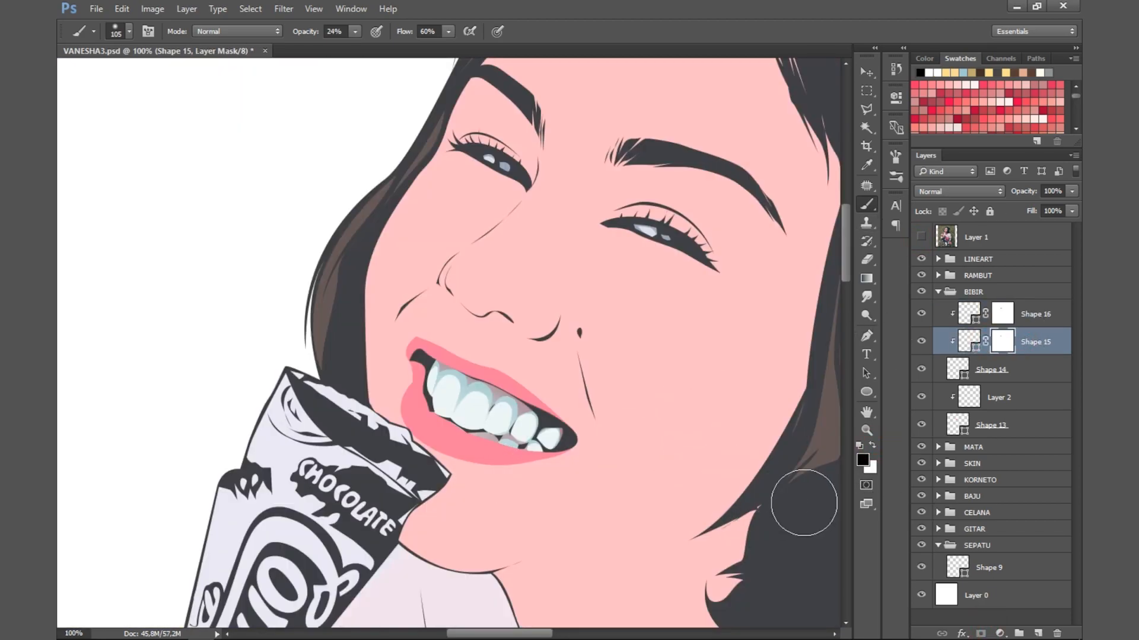
Step: Adjust the gum shape's anchor points to widen its outline toward the near corner of the mouth
{"action": "key", "text": "p"}
{"action": "left_click", "coordinate": [473, 395], "text": "ctrl"}
{"action": "left_click", "coordinate": [1002, 276]}
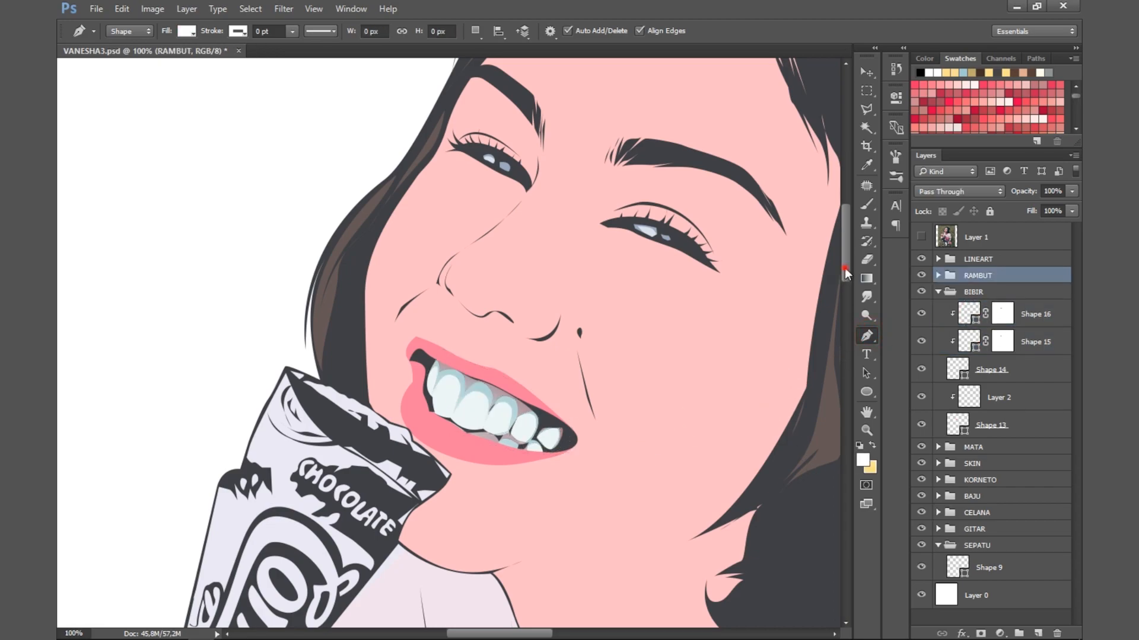
{"action": "scroll", "coordinate": [847, 274], "scroll_direction": "up", "scroll_amount": 1}
{"action": "left_click", "coordinate": [1000, 340]}
{"action": "left_click", "coordinate": [1002, 315]}
{"action": "left_click", "coordinate": [462, 427], "text": "ctrl"}
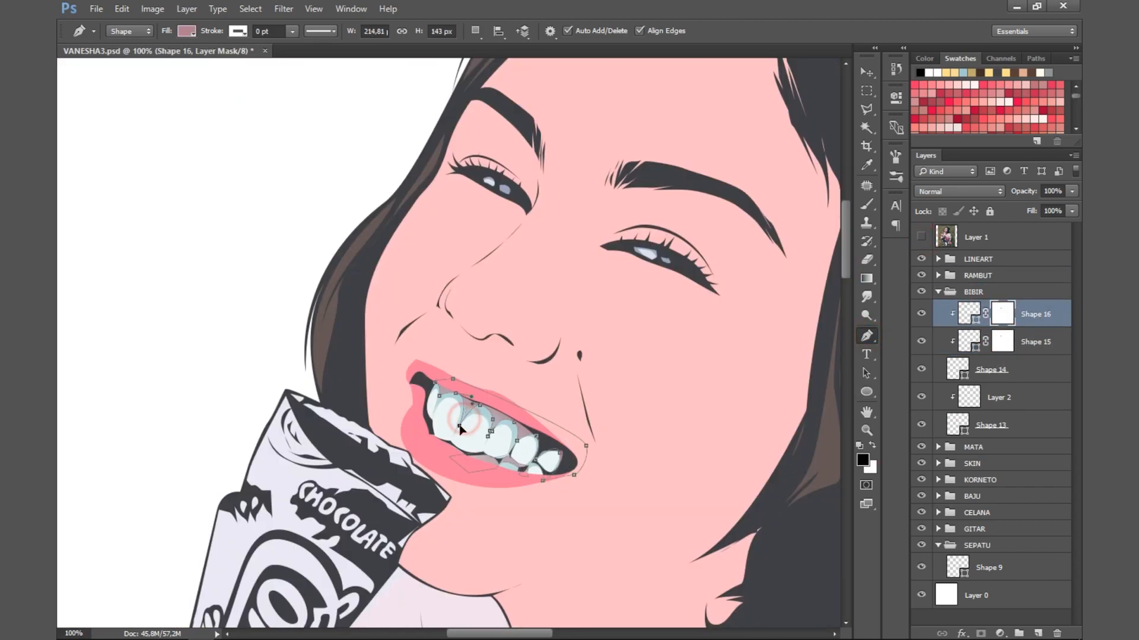
{"action": "left_click", "coordinate": [875, 209]}
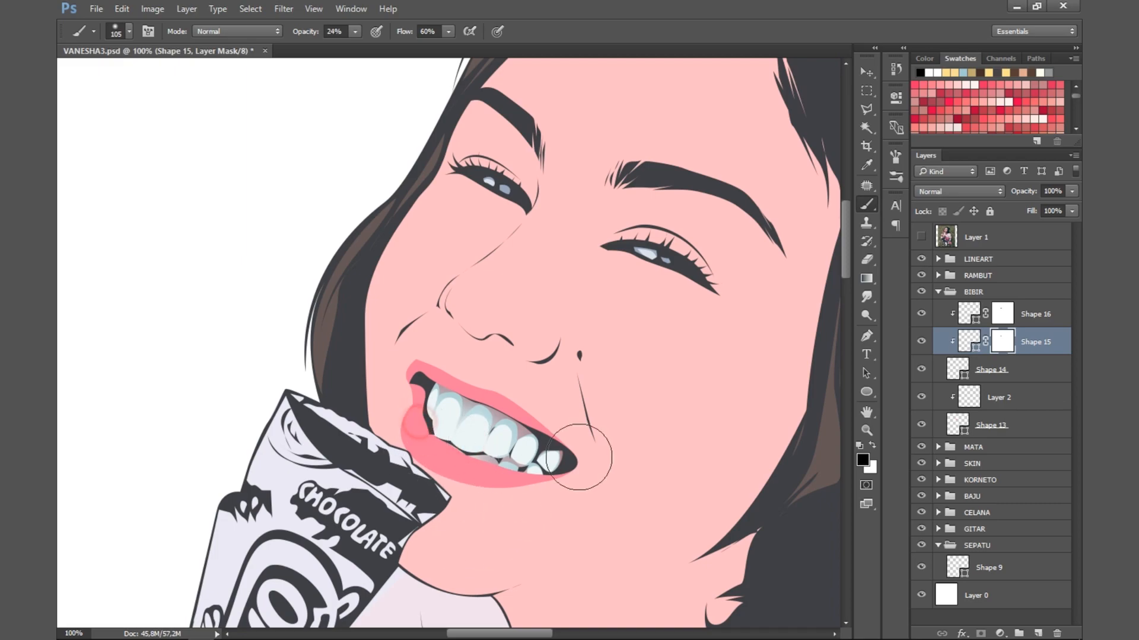
{"action": "key", "text": "p"}
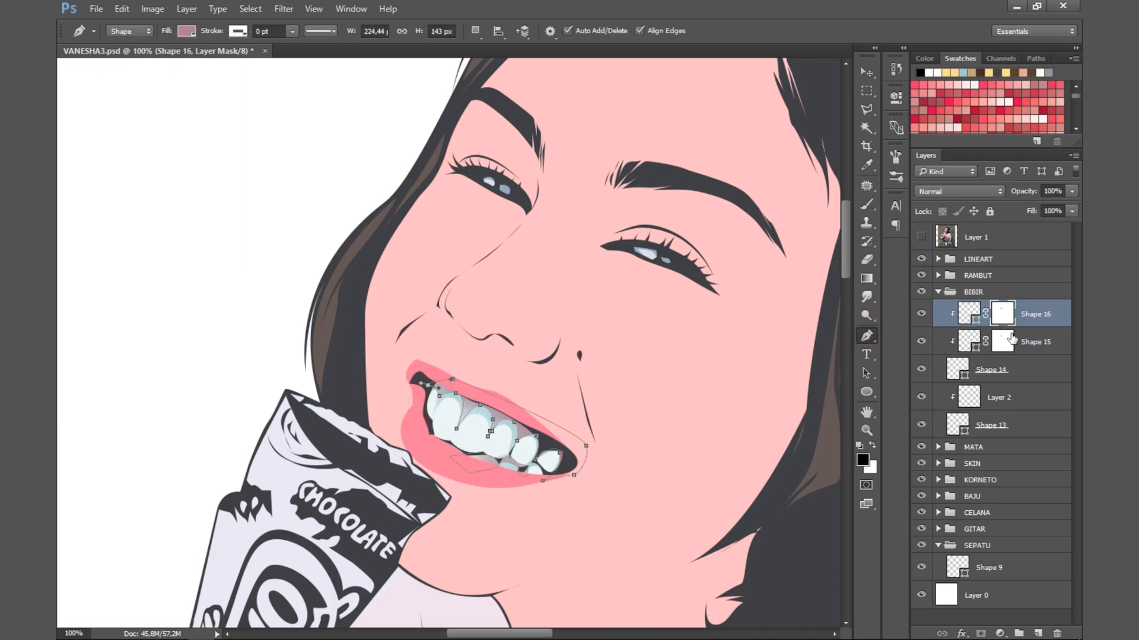
Step: Brush more black at 24% opacity into the gum and tooth shading masks over the front and lower teeth
{"action": "left_click", "coordinate": [968, 312]}
{"action": "left_click", "coordinate": [1002, 314]}
{"action": "left_click", "coordinate": [867, 207]}
{"action": "left_click_drag", "start_coordinate": [469, 419], "coordinate": [501, 428]}
{"action": "left_click", "coordinate": [1002, 343]}
{"action": "left_click", "coordinate": [494, 448]}
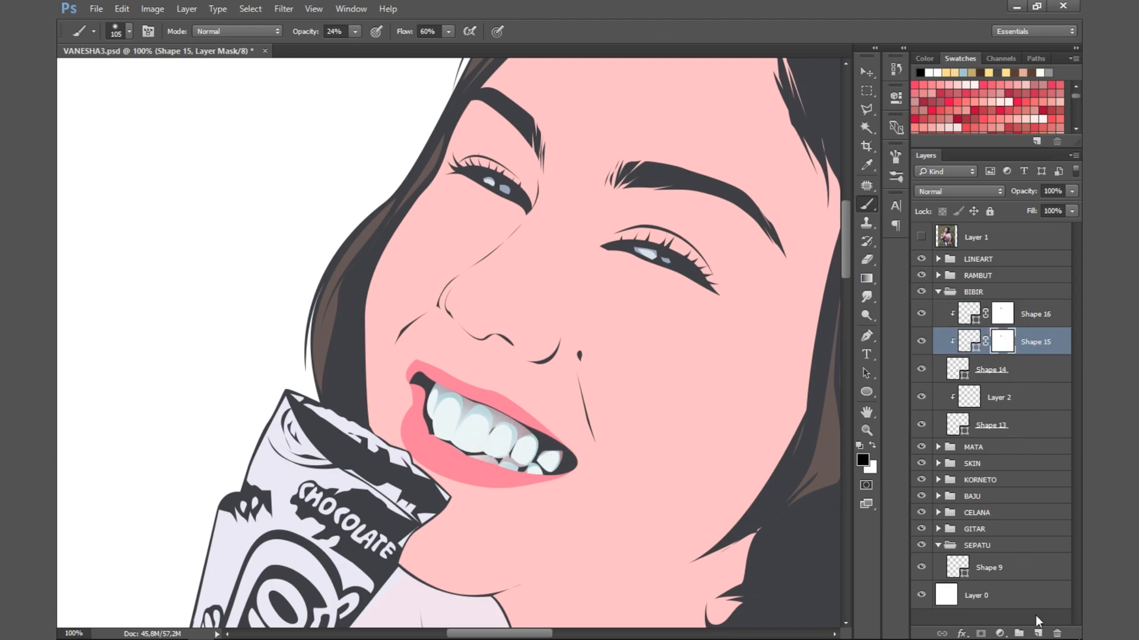
Step: On a new clipped layer above the tooth shading, trace a pen shape along the near side and lower edge of the first front tooth
{"action": "left_click", "coordinate": [1037, 633]}
{"action": "key", "text": "p"}
{"action": "key", "text": "ctrl+plus"}
{"action": "left_click", "coordinate": [412, 444]}
{"action": "left_click_drag", "start_coordinate": [413, 487], "coordinate": [419, 496]}
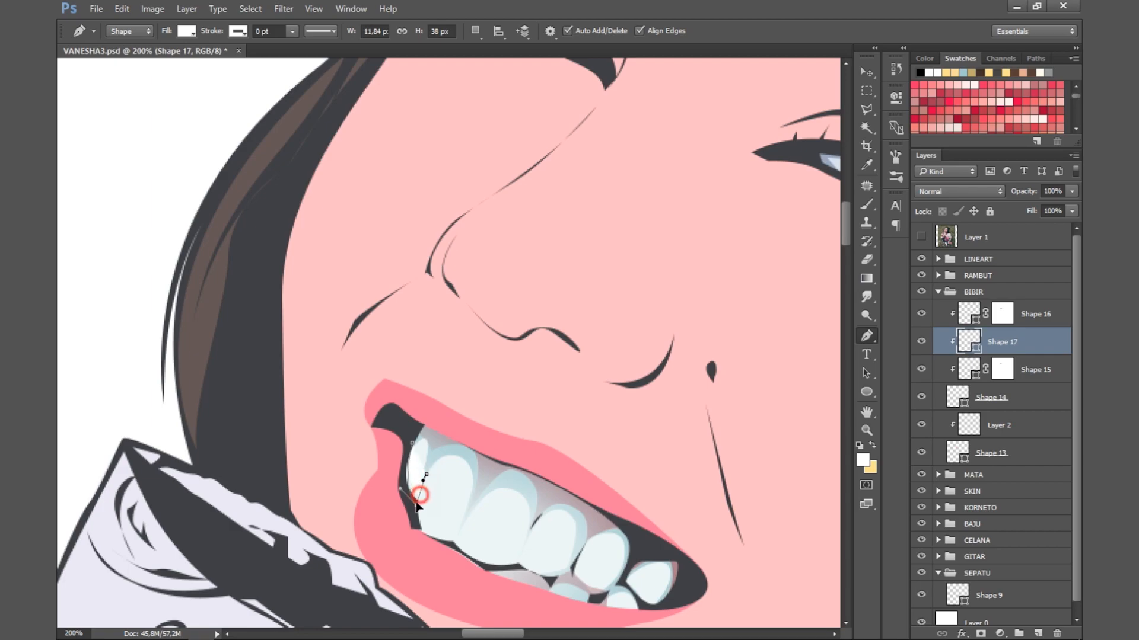
{"action": "left_click_drag", "start_coordinate": [430, 538], "coordinate": [437, 542]}
{"action": "left_click", "coordinate": [456, 535]}
{"action": "left_click", "coordinate": [469, 514]}
Step: Continue the edge highlight outline under the neighbouring teeth and close it back at the near side of the mouth
{"action": "left_click", "coordinate": [457, 541]}
{"action": "mouse_move", "coordinate": [518, 560]}
{"action": "left_mouse_down"}
{"action": "mouse_move", "coordinate": [551, 546]}
{"action": "mouse_move", "coordinate": [545, 571]}
{"action": "mouse_move", "coordinate": [498, 565]}
{"action": "left_mouse_up"}
{"action": "left_click", "coordinate": [518, 560], "text": "alt"}
{"action": "left_click", "coordinate": [524, 547]}
{"action": "left_click", "coordinate": [555, 577]}
{"action": "left_click", "coordinate": [435, 545]}
{"action": "left_click", "coordinate": [402, 528]}
{"action": "mouse_move", "coordinate": [412, 443]}
{"action": "left_mouse_down"}
{"action": "mouse_move", "coordinate": [425, 472]}
{"action": "mouse_move", "coordinate": [418, 430]}
{"action": "left_mouse_up"}
Step: Check the edge highlight's white fill and compare the drawn mouth with the reference photo
{"action": "double_click", "coordinate": [975, 343]}
{"action": "left_click", "coordinate": [1006, 159]}
{"action": "left_click", "coordinate": [1003, 291]}
{"action": "key", "text": "ctrl+minus"}
{"action": "key", "text": "ctrl+minus"}
{"action": "left_click", "coordinate": [921, 237]}
{"action": "left_click", "coordinate": [921, 236]}
Step: Delete the tooth shading shape's layer mask and set the teeth base fill to a slightly deeper cool off-white
{"action": "right_click", "coordinate": [1002, 370]}
{"action": "left_click", "coordinate": [976, 383]}
{"action": "left_click", "coordinate": [996, 292]}
{"action": "double_click", "coordinate": [959, 392]}
{"action": "left_click", "coordinate": [672, 171]}
{"action": "left_click", "coordinate": [1026, 159]}
{"action": "right_click", "coordinate": [1002, 371]}
{"action": "left_click", "coordinate": [978, 395]}
Step: Refine the tooth shading outline around the teeth back to the rearmost one, matching it to the reference photo
{"action": "left_click", "coordinate": [866, 336]}
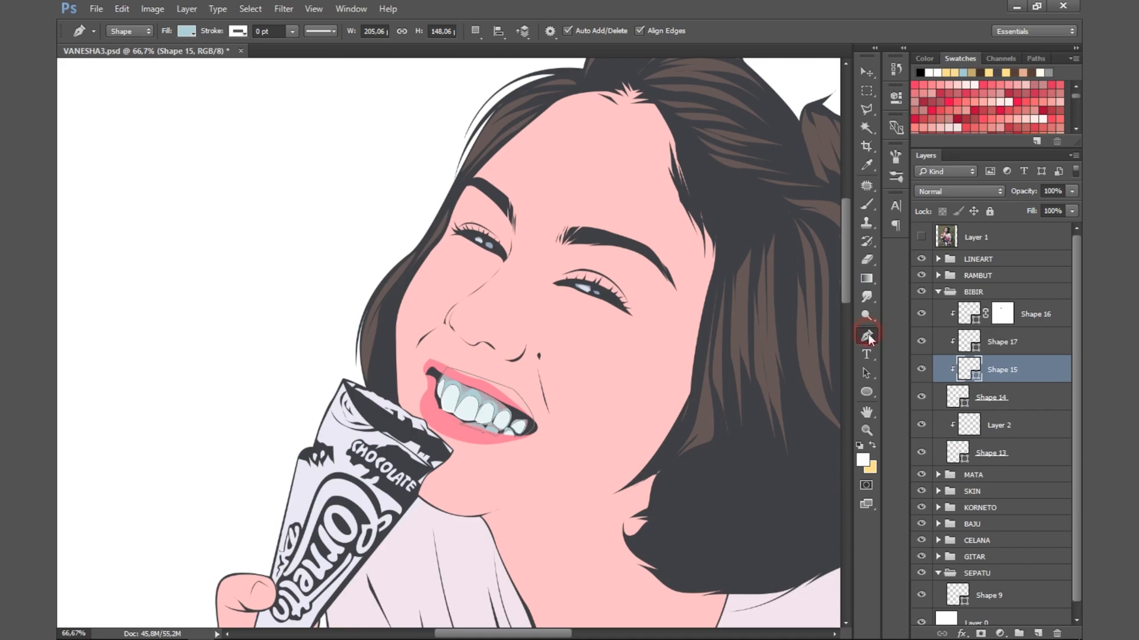
{"action": "key", "text": "ctrl+plus"}
{"action": "left_click", "coordinate": [921, 237]}
{"action": "left_click", "coordinate": [454, 408]}
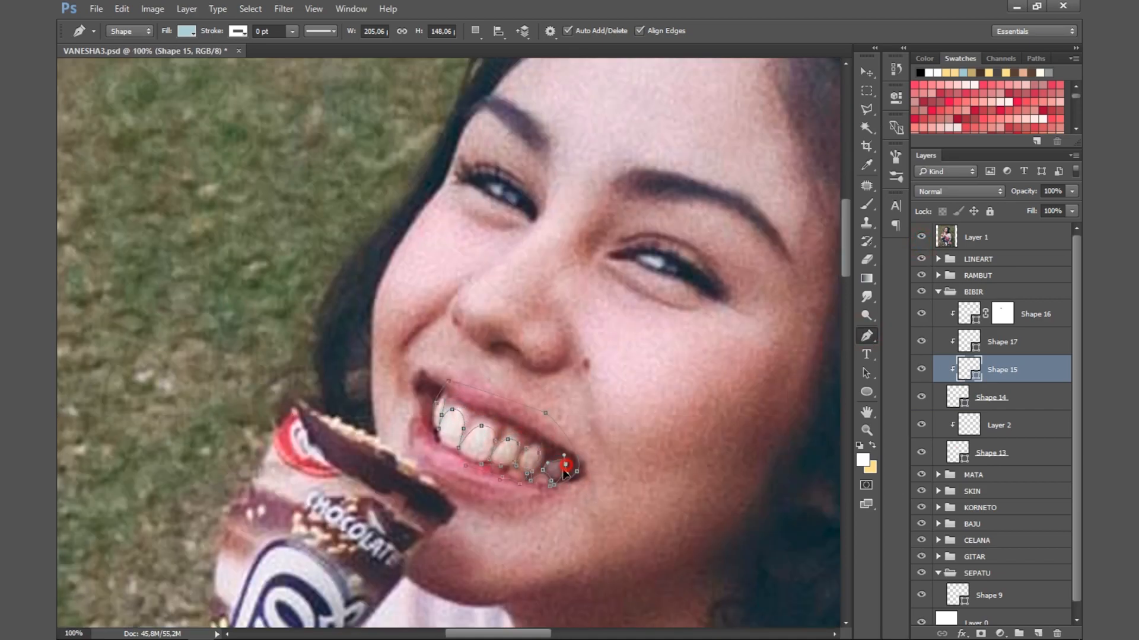
{"action": "left_click", "coordinate": [921, 236]}
{"action": "left_click", "coordinate": [1005, 343]}
{"action": "left_click", "coordinate": [1002, 293]}
{"action": "key", "text": "ctrl+minus"}
{"action": "key", "text": "ctrl+minus"}
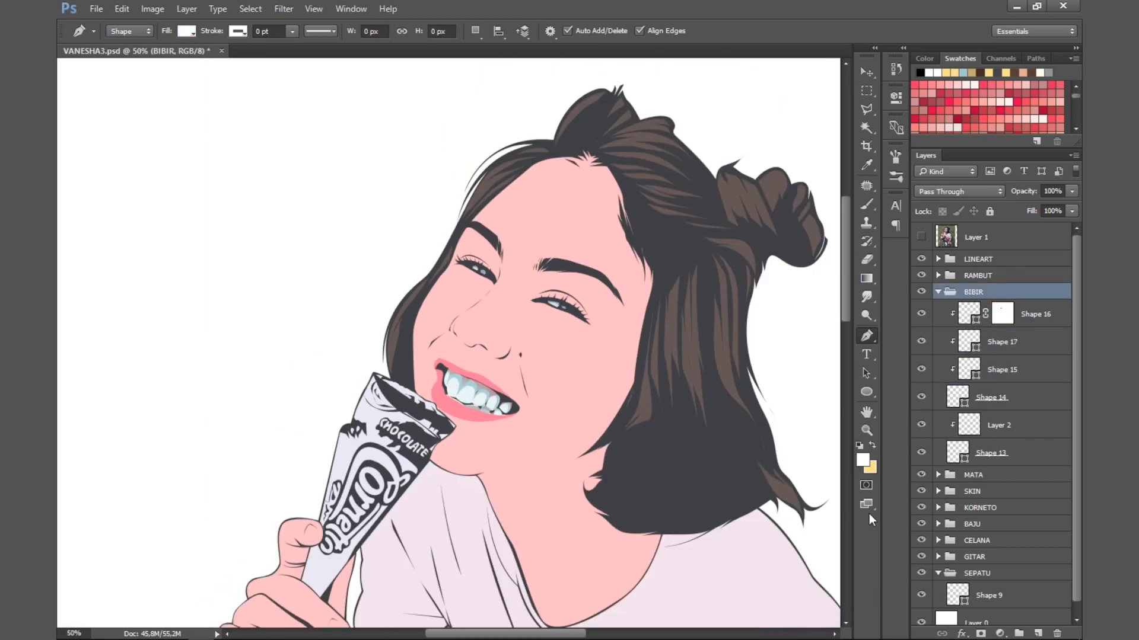
Step: On a new clipped layer above the tooth shading, trace a closed shape around the lower teeth and the rearmost upper tooth
{"action": "key", "text": "ctrl+plus"}
{"action": "left_click", "coordinate": [1003, 370]}
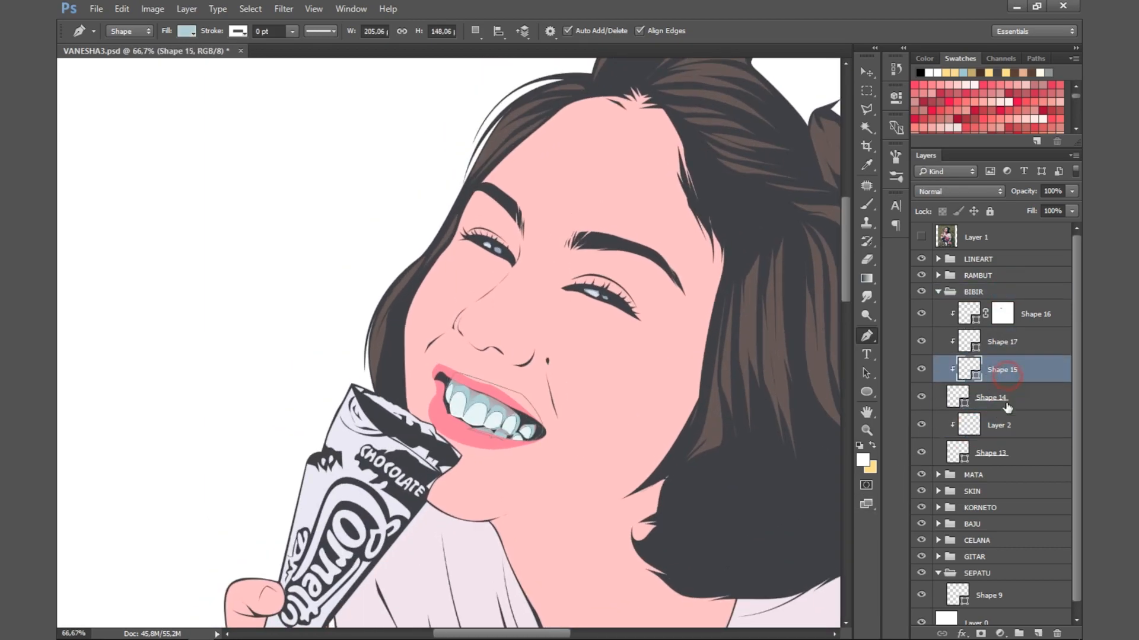
{"action": "key", "text": "ctrl+shift+alt+n"}
{"action": "left_click", "coordinate": [467, 427]}
{"action": "left_click", "coordinate": [495, 432]}
{"action": "left_click", "coordinate": [509, 435]}
{"action": "left_click", "coordinate": [525, 420]}
{"action": "left_click", "coordinate": [542, 430]}
{"action": "left_click", "coordinate": [498, 454]}
{"action": "left_click", "coordinate": [468, 427]}
Step: Set the new lower-teeth shape's fill to the light blue-grey #bcd4d9
{"action": "double_click", "coordinate": [972, 371]}
{"action": "left_click", "coordinate": [496, 422]}
{"action": "left_click_drag", "start_coordinate": [680, 185], "coordinate": [686, 190]}
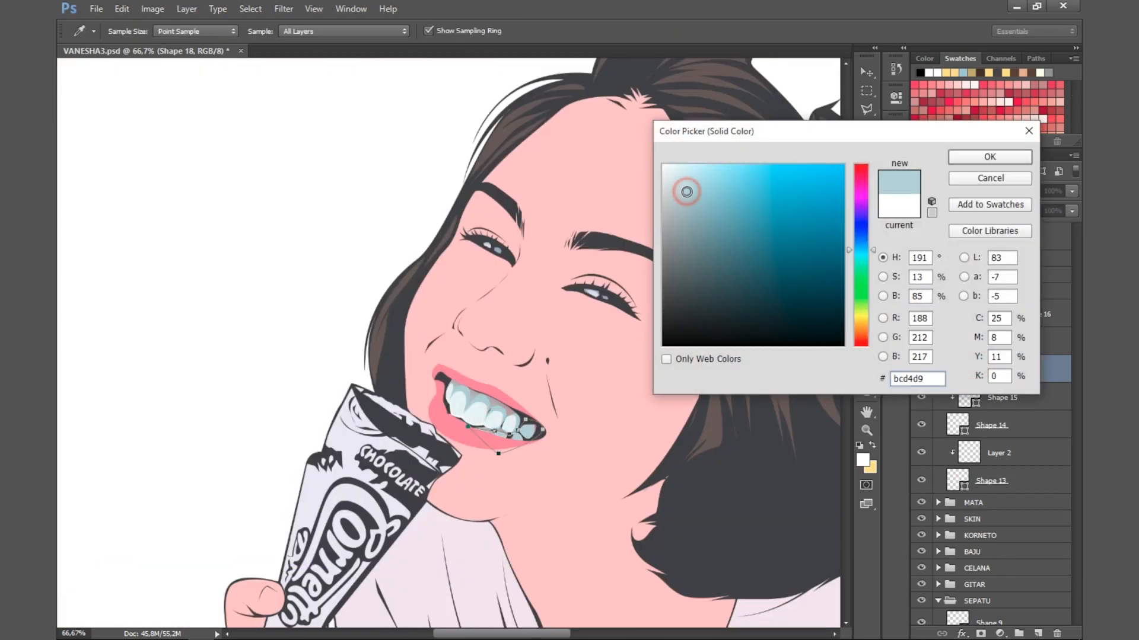
{"action": "left_click", "coordinate": [992, 156]}
Step: Subtract a highlight patch from the lower-teeth shape over the small lower tooth, and hide the gum shape
{"action": "key", "text": "ctrl+plus"}
{"action": "key", "text": "ctrl+plus"}
{"action": "left_click_drag", "start_coordinate": [847, 237], "coordinate": [851, 249]}
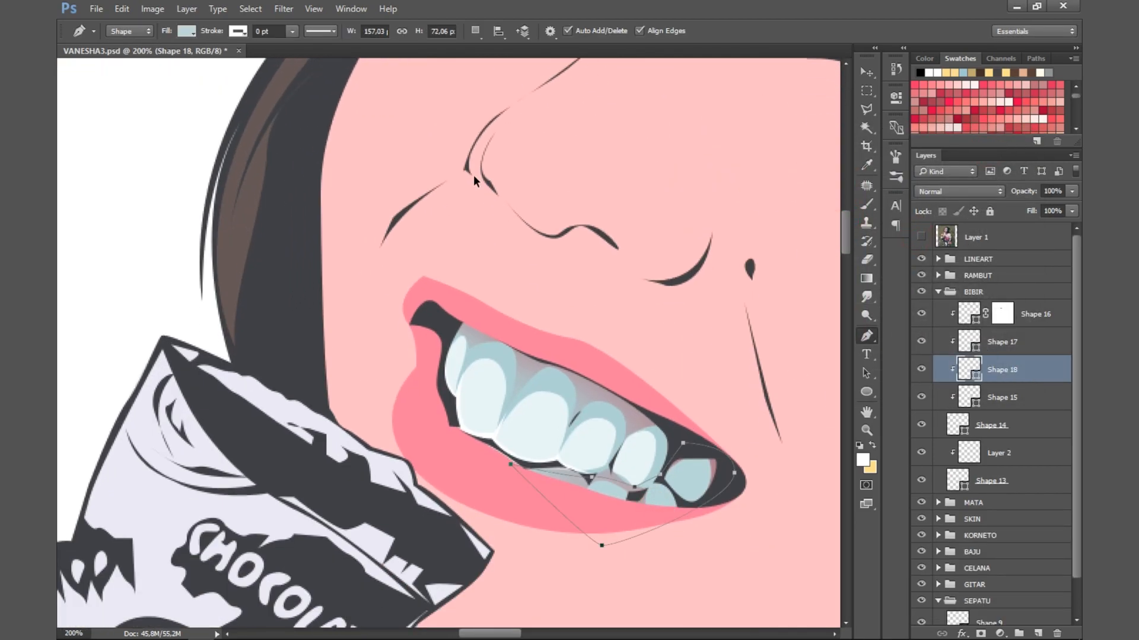
{"action": "left_click", "coordinate": [651, 508]}
{"action": "left_click", "coordinate": [475, 32]}
{"action": "left_click", "coordinate": [484, 77]}
{"action": "left_click", "coordinate": [920, 314]}
Step: Review the teeth colours in the whole portrait and close up
{"action": "left_click", "coordinate": [984, 291]}
{"action": "left_click", "coordinate": [969, 340]}
{"action": "left_click", "coordinate": [1008, 295]}
{"action": "key", "text": "ctrl+minus"}
{"action": "key", "text": "ctrl+minus"}
{"action": "key", "text": "ctrl+minus"}
{"action": "key", "text": "ctrl+plus"}
{"action": "key", "text": "ctrl+plus"}
{"action": "key", "text": "ctrl+plus"}
Step: Reshape the tooth shading outline around the front and third teeth to follow the reference photo
{"action": "left_click", "coordinate": [978, 401]}
{"action": "left_click", "coordinate": [921, 237]}
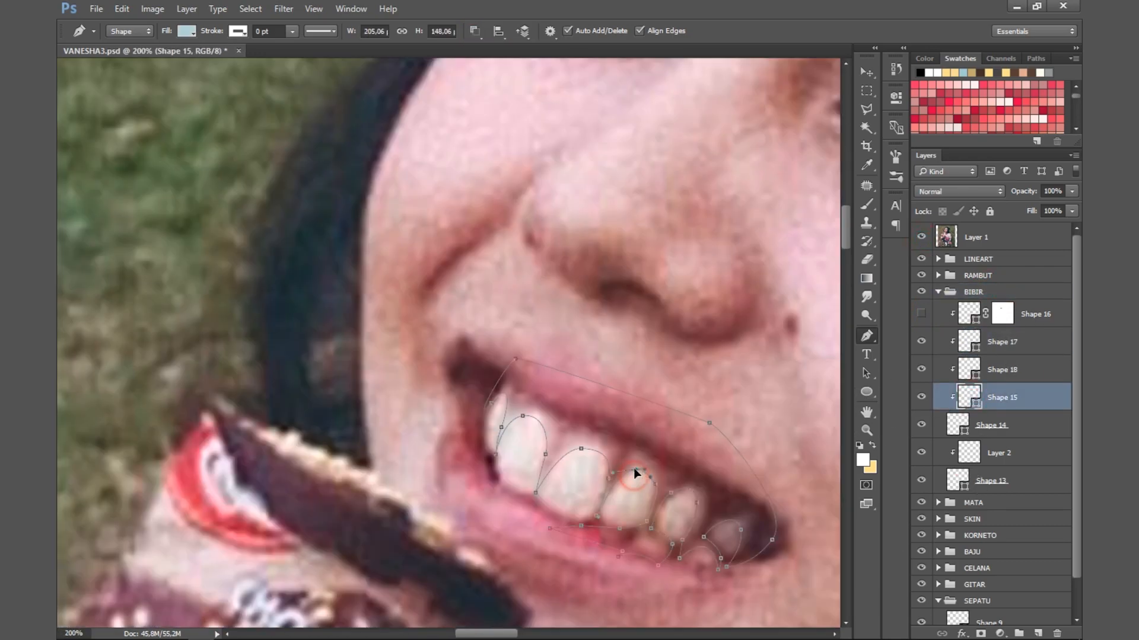
{"action": "left_click", "coordinate": [921, 237]}
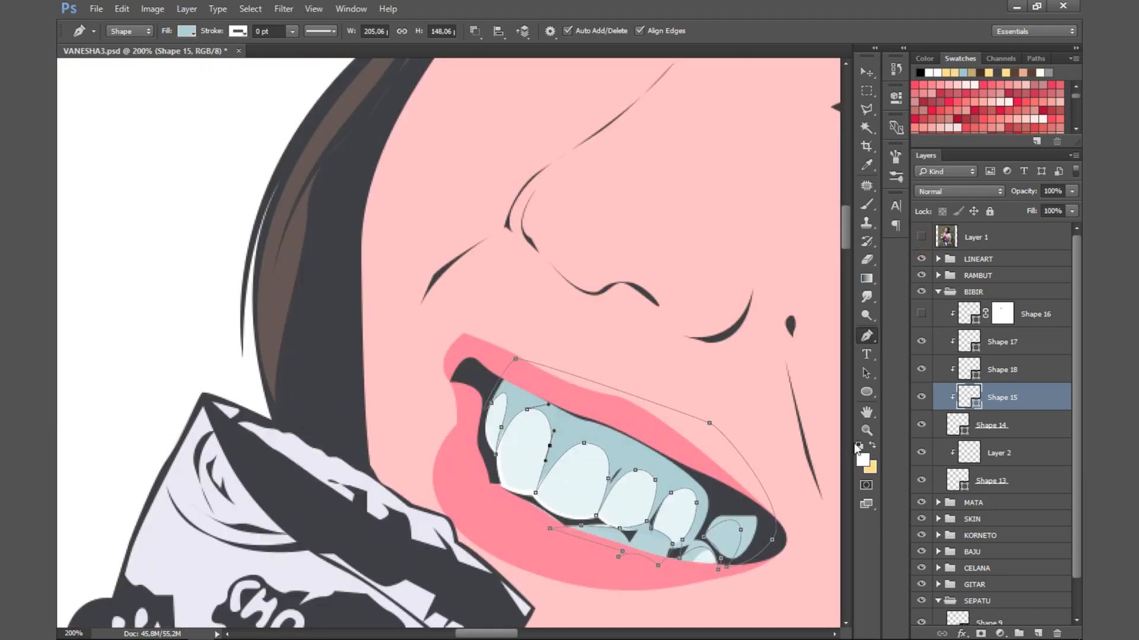
Step: Set the lower-teeth shape's fill to a darker blue-grey
{"action": "left_click", "coordinate": [995, 424]}
{"action": "double_click", "coordinate": [969, 369]}
{"action": "left_click", "coordinate": [692, 205]}
{"action": "left_click", "coordinate": [990, 157]}
Step: Cut a highlight patch out of the lower-teeth shape over the rearmost upper tooth, tracing it from the reference photo
{"action": "left_click", "coordinate": [921, 236]}
{"action": "left_click", "coordinate": [719, 548]}
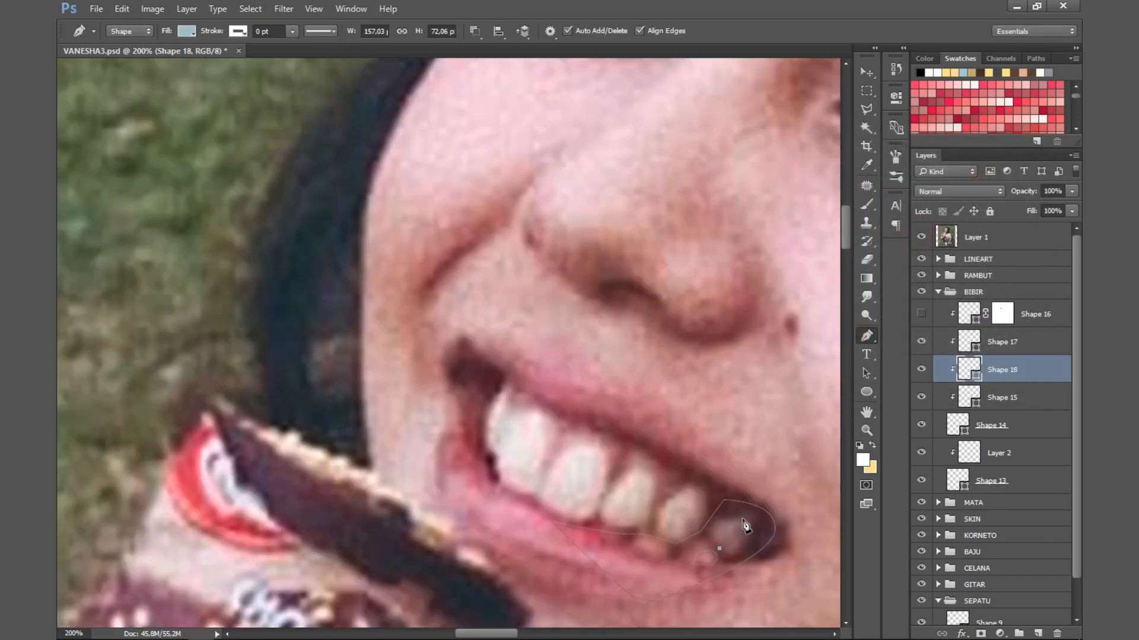
{"action": "left_click", "coordinate": [921, 237]}
{"action": "left_click", "coordinate": [743, 520]}
Step: Set the tooth shading fill to #bad5da and the lower-teeth shape's fill to a darker muted blue-grey
{"action": "left_click", "coordinate": [1003, 398]}
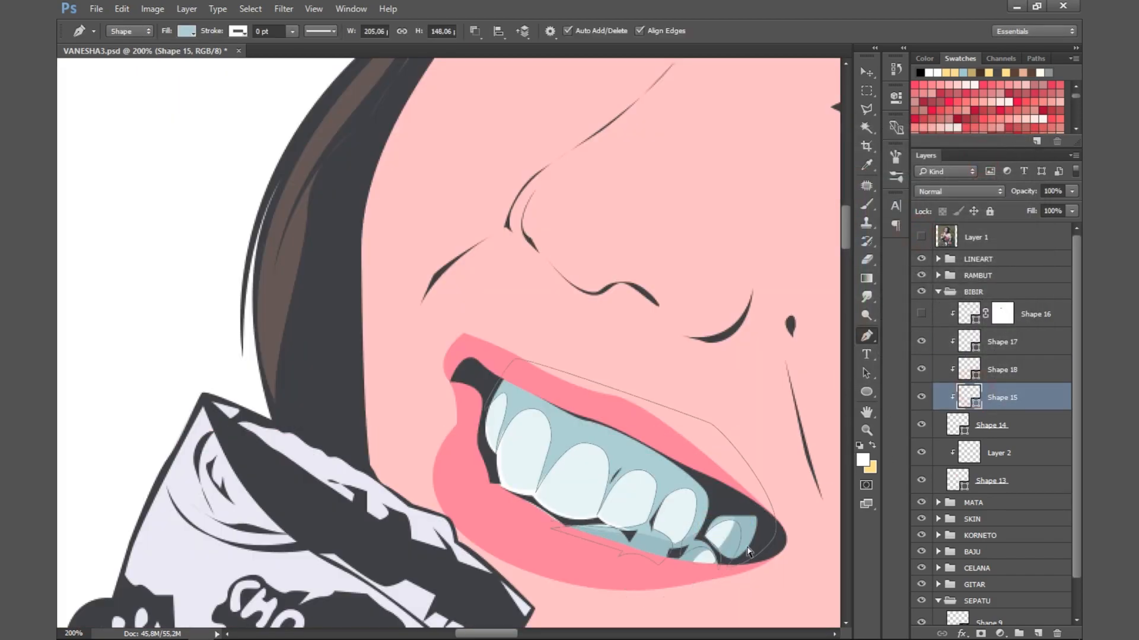
{"action": "double_click", "coordinate": [969, 395]}
{"action": "left_click", "coordinate": [689, 190]}
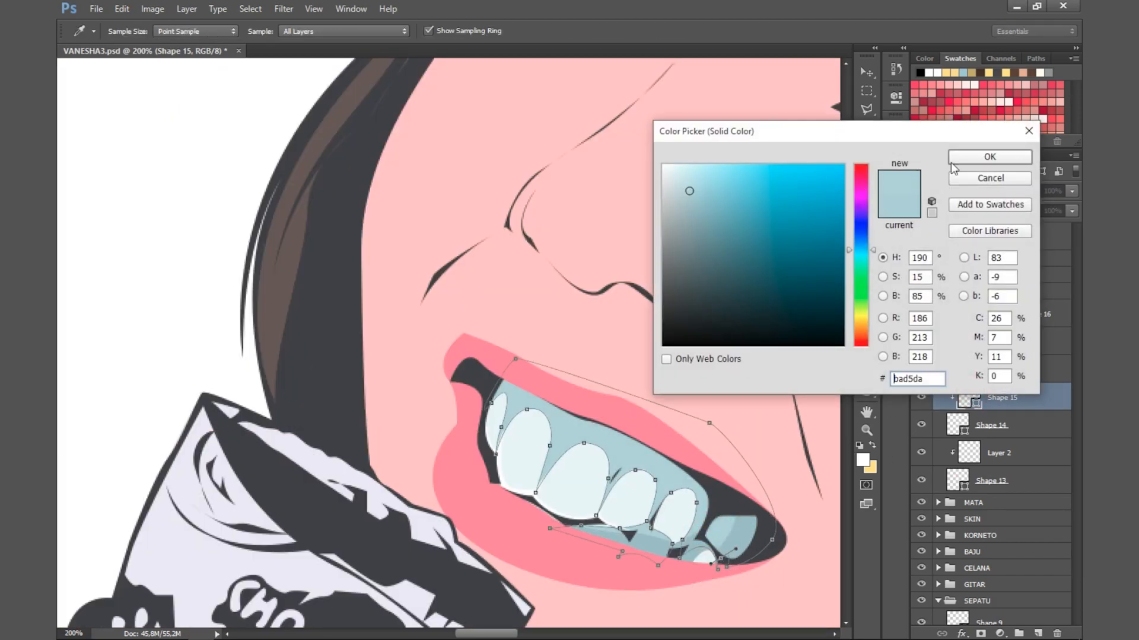
{"action": "left_click", "coordinate": [990, 157]}
{"action": "left_click", "coordinate": [718, 569], "text": "ctrl"}
{"action": "double_click", "coordinate": [961, 368]}
{"action": "left_click", "coordinate": [696, 214]}
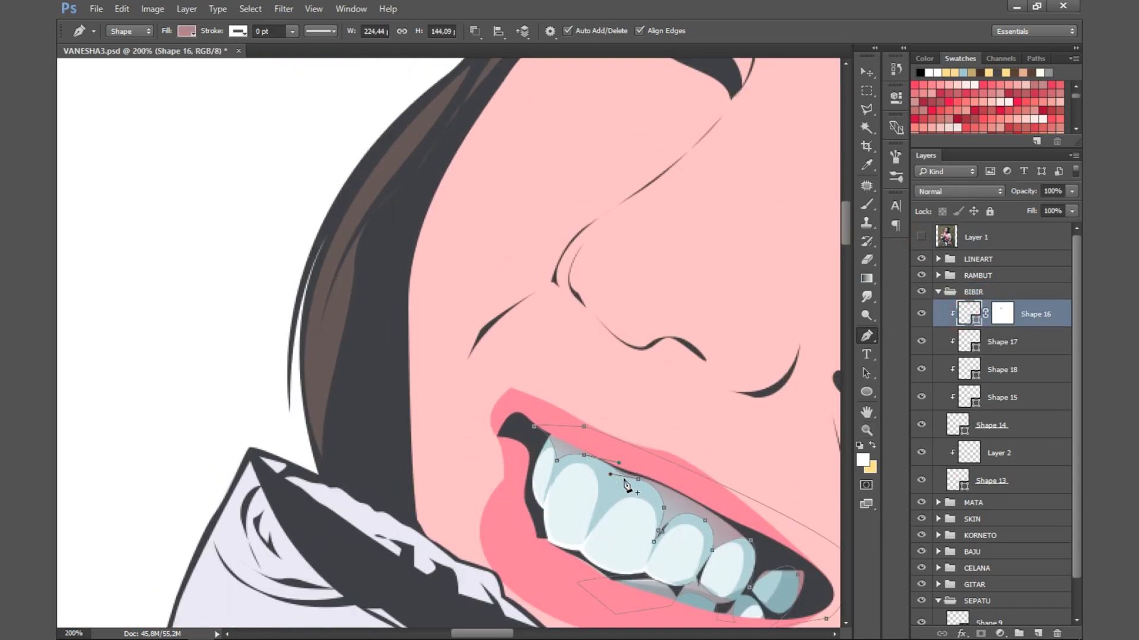
Step: Adjust the gum shading curve above the front teeth and the tooth shading path beside the lower teeth
{"action": "left_click", "coordinate": [618, 465]}
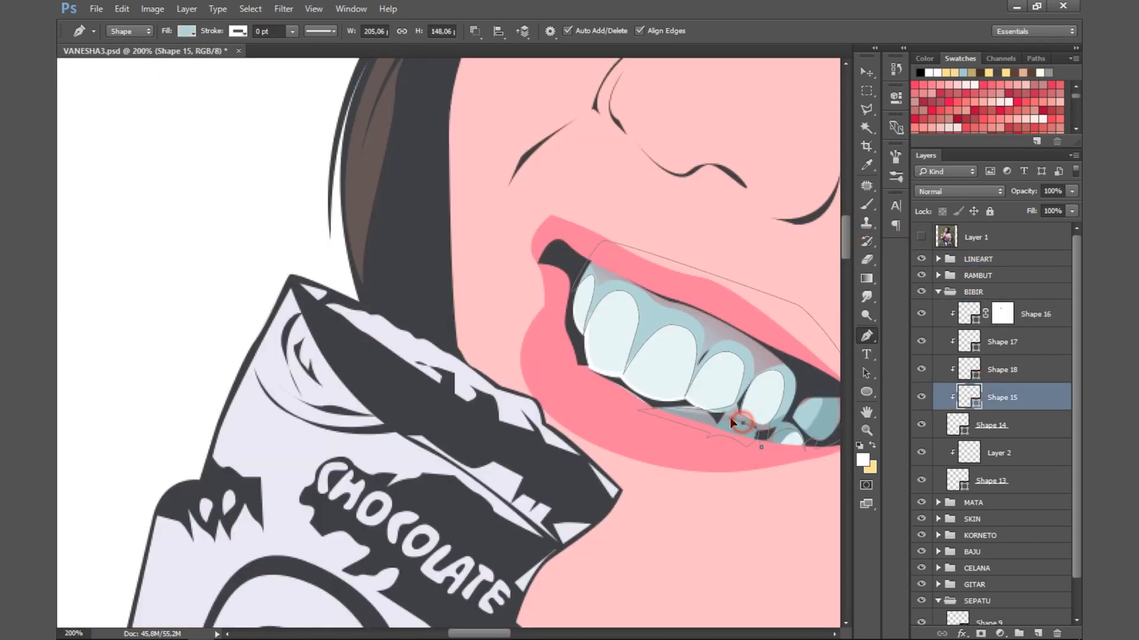
{"action": "left_click", "coordinate": [748, 444]}
{"action": "left_click", "coordinate": [475, 31]}
{"action": "left_click", "coordinate": [522, 64]}
Step: Step through the gum, lower-teeth and tooth shading layers to examine their outlines and stacking order
{"action": "key", "text": "alt+bracketright"}
{"action": "left_click", "coordinate": [978, 291]}
{"action": "left_click", "coordinate": [973, 344]}
{"action": "left_click", "coordinate": [967, 367]}
{"action": "left_click", "coordinate": [1007, 295]}
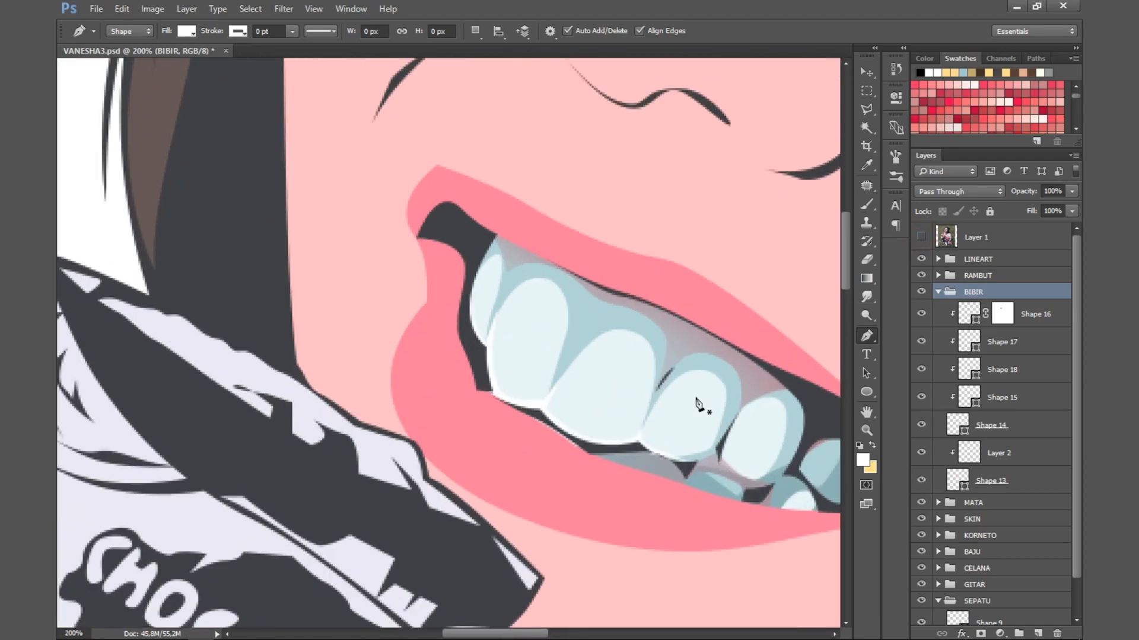
{"action": "left_click", "coordinate": [975, 394]}
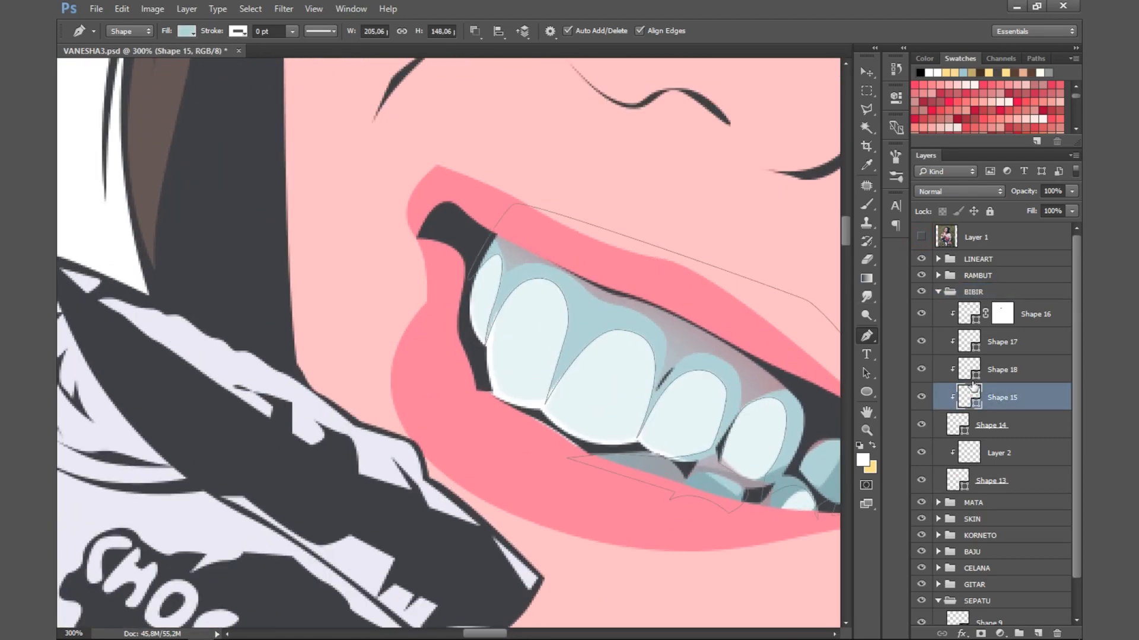
{"action": "key", "text": "alt+bracketright"}
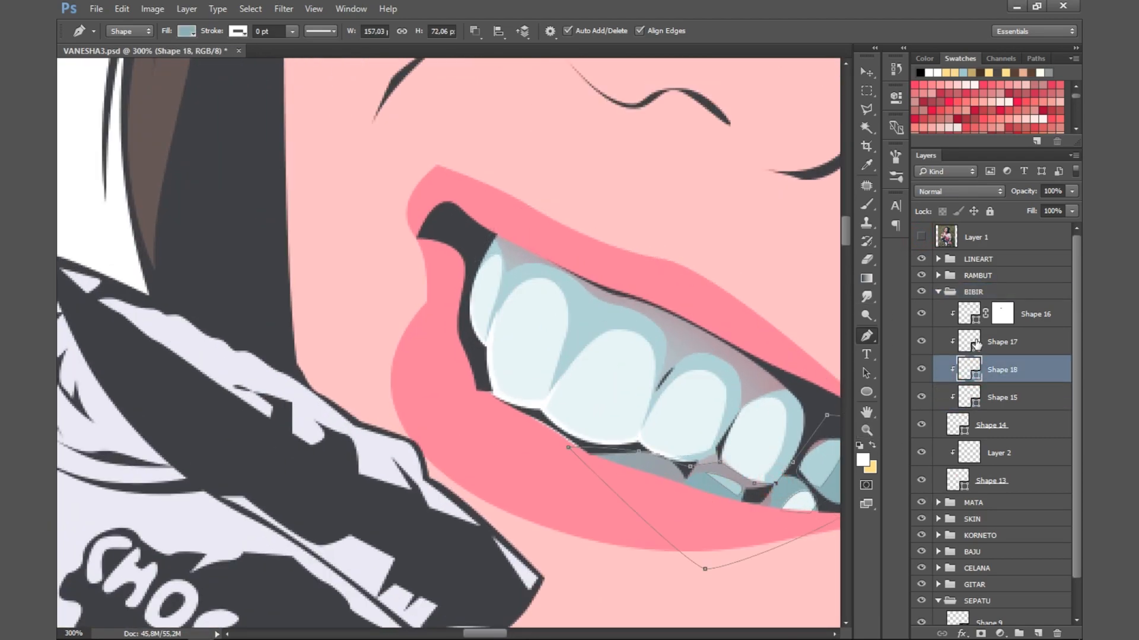
{"action": "key", "text": "alt+bracketright"}
{"action": "key", "text": "alt+bracketleft"}
{"action": "key", "text": "alt+bracketleft"}
{"action": "key", "text": "alt+bracketright"}
{"action": "key", "text": "alt+bracketright"}
{"action": "key", "text": "alt+bracketleft"}
{"action": "key", "text": "alt+bracketleft"}
{"action": "key", "text": "alt+bracketright"}
{"action": "key", "text": "alt+bracketright"}
{"action": "key", "text": "alt+bracketright"}
{"action": "key", "text": "alt+bracketright"}
{"action": "key", "text": "ctrl+minus"}
{"action": "key", "text": "ctrl+minus"}
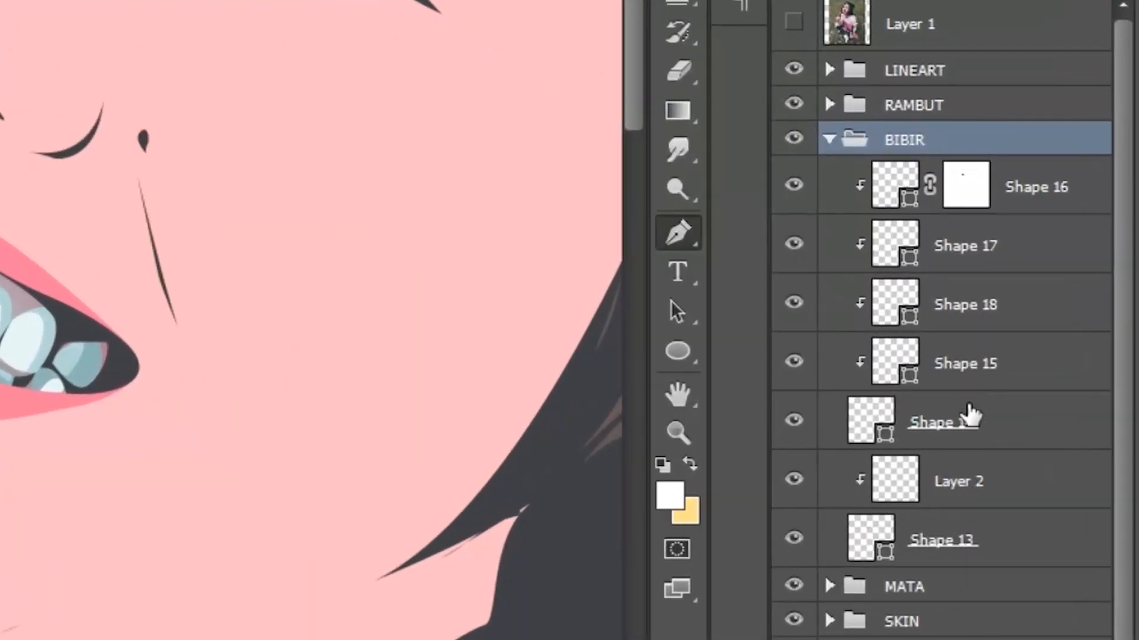
Step: Group the teeth layers from Shape 14 up to Shape 16 inside the BIBIR group
{"action": "left_click", "coordinate": [971, 415]}
{"action": "left_click", "coordinate": [1027, 185], "text": "shift"}
{"action": "left_click", "coordinate": [986, 608]}
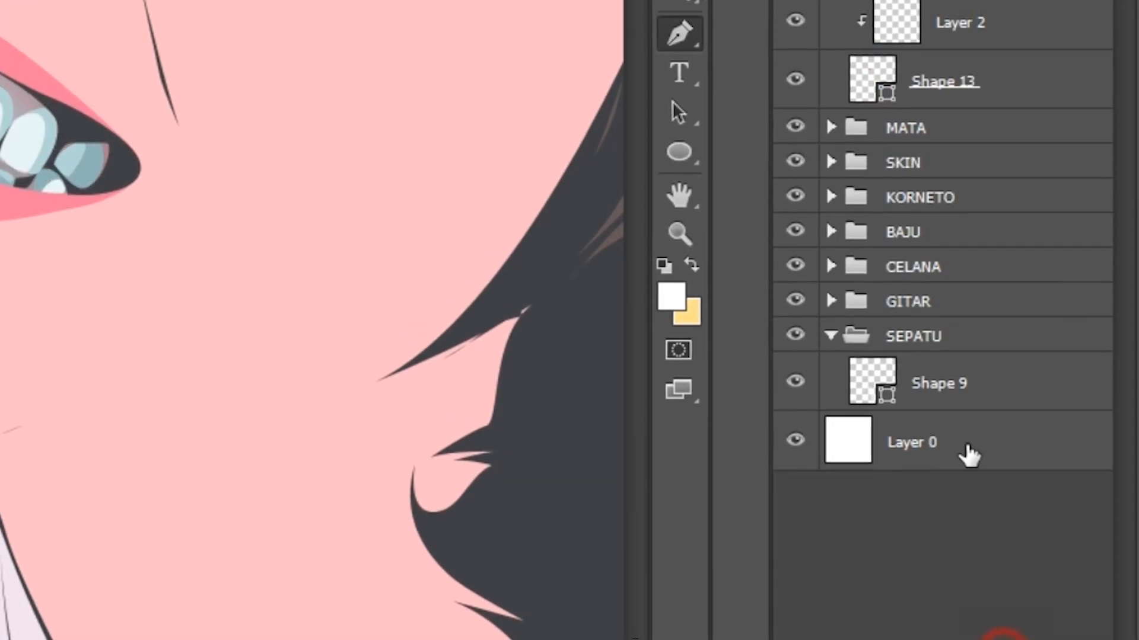
Step: On Layer 2, trace a lip shadow shape along the upper lip's lower edge and around the lower lip, following the photo
{"action": "left_click", "coordinate": [973, 304]}
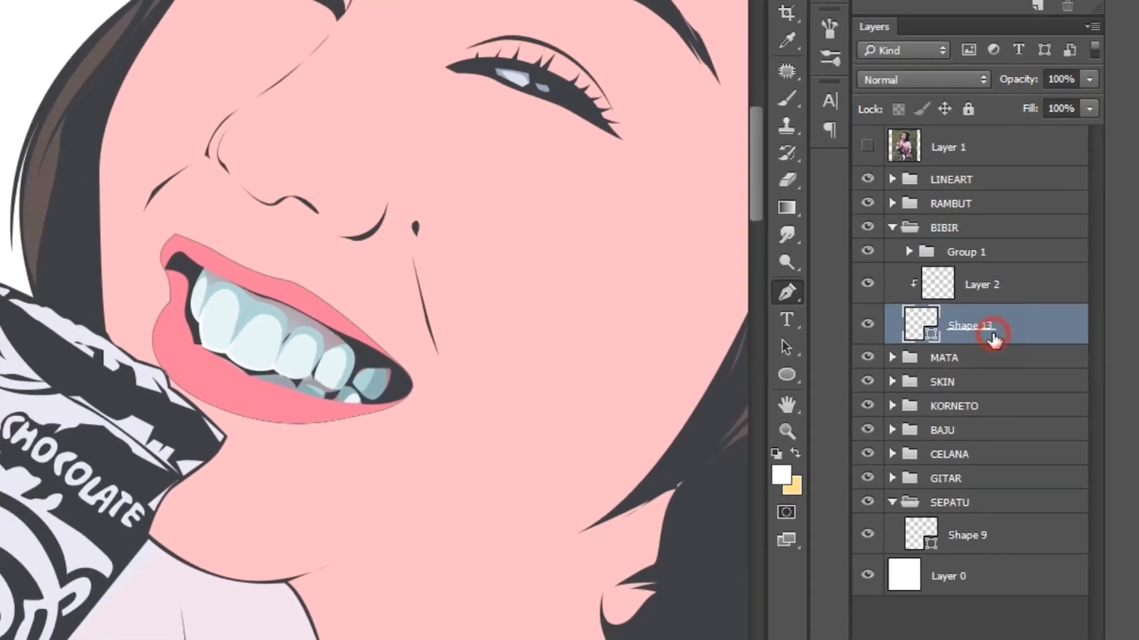
{"action": "left_click", "coordinate": [988, 285]}
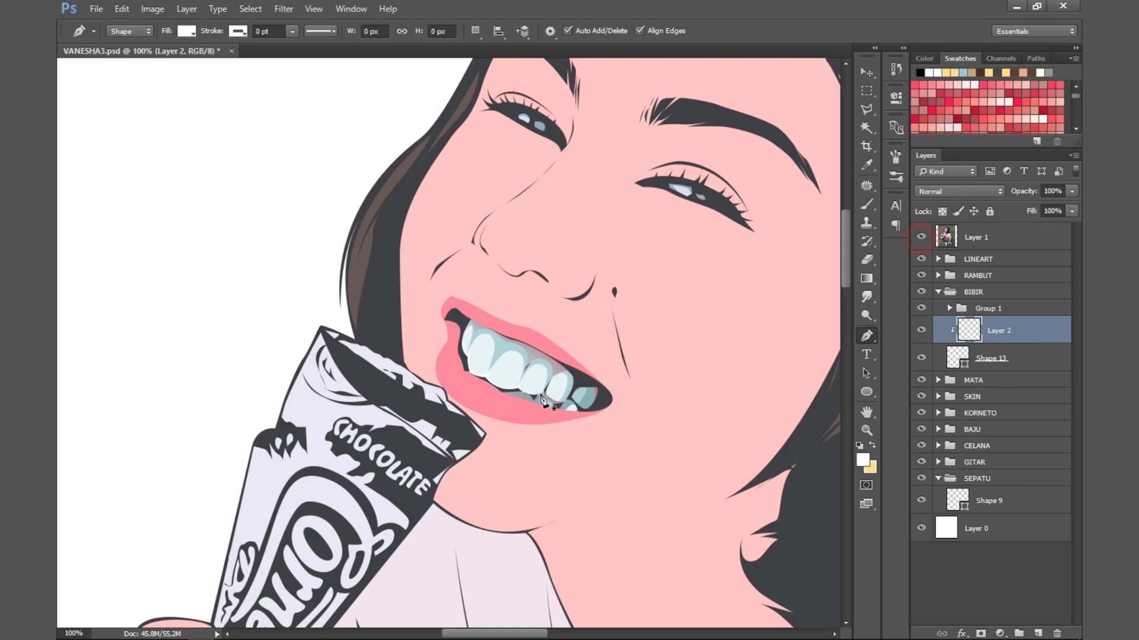
{"action": "key", "text": "ctrl+plus"}
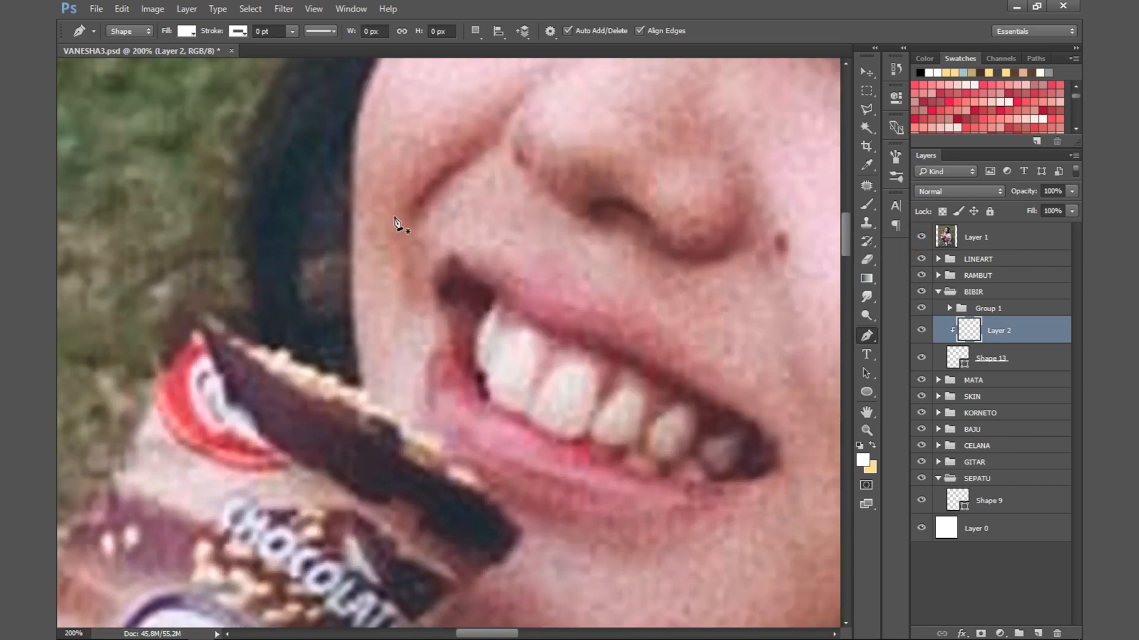
{"action": "left_click", "coordinate": [452, 248]}
{"action": "left_click_drag", "start_coordinate": [507, 294], "coordinate": [524, 309]}
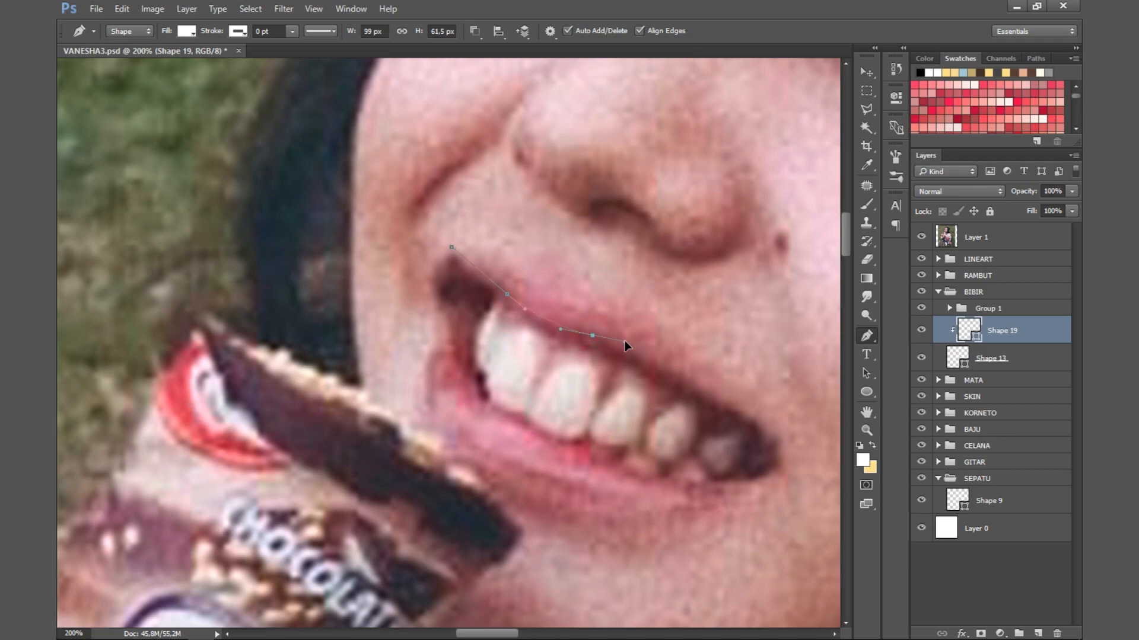
{"action": "left_click_drag", "start_coordinate": [738, 408], "coordinate": [788, 431]}
{"action": "left_click_drag", "start_coordinate": [510, 633], "coordinate": [518, 633]}
{"action": "left_click_drag", "start_coordinate": [615, 510], "coordinate": [711, 497]}
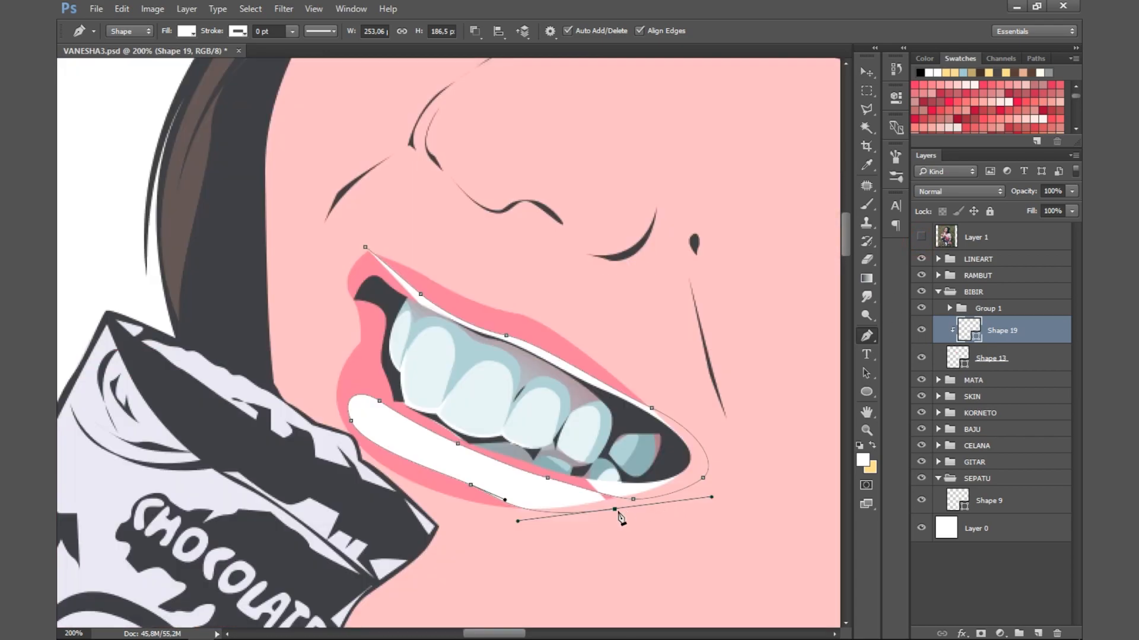
Step: Refine the lower-lip curve of the lip shadow and close its outline around the outer lip and mouth corner
{"action": "left_click_drag", "start_coordinate": [614, 510], "coordinate": [630, 502]}
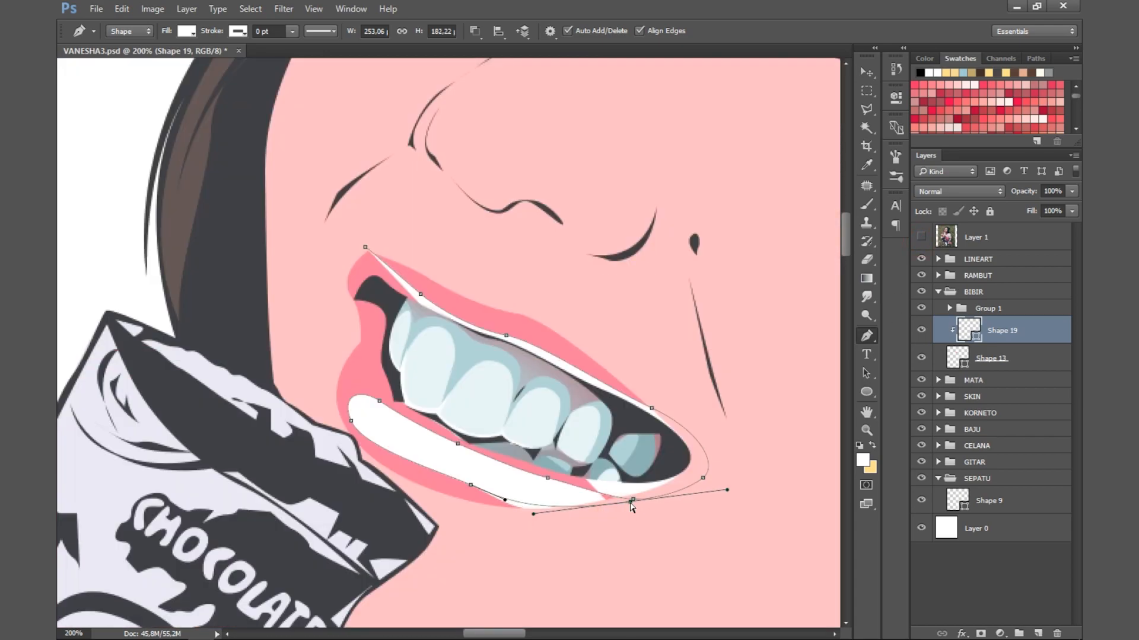
{"action": "left_click_drag", "start_coordinate": [470, 485], "coordinate": [461, 485]}
{"action": "left_click_drag", "start_coordinate": [463, 526], "coordinate": [415, 521]}
{"action": "left_click_drag", "start_coordinate": [320, 466], "coordinate": [313, 415]}
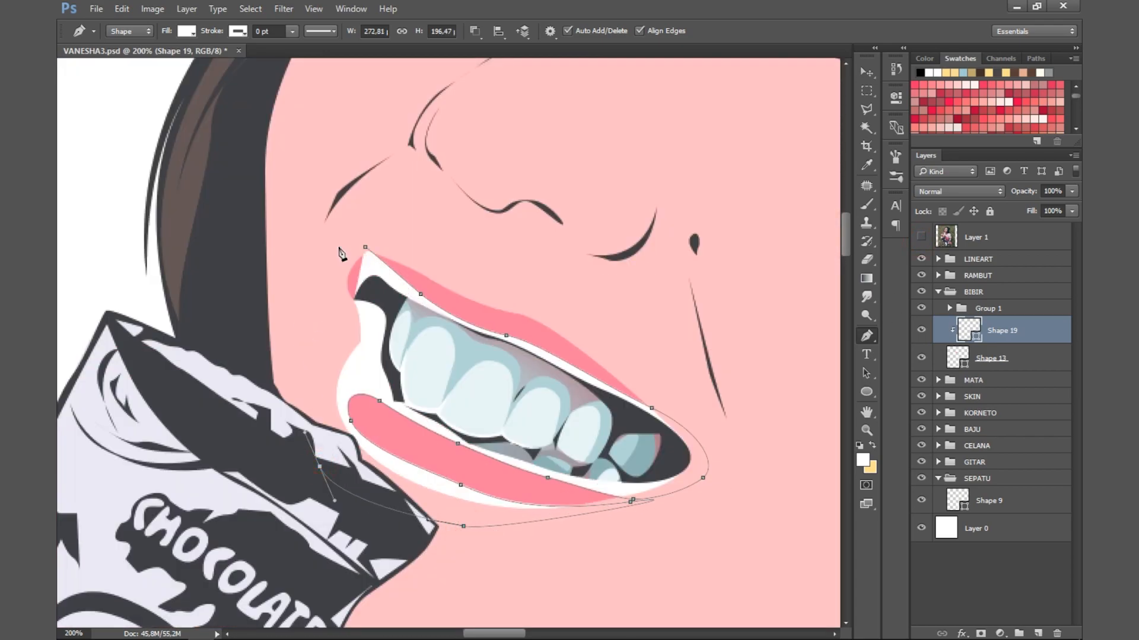
{"action": "left_click", "coordinate": [365, 247]}
Step: Set the lip shadow's fill to dusty pink #c8647e and save the document
{"action": "double_click", "coordinate": [976, 342]}
{"action": "left_click_drag", "start_coordinate": [735, 175], "coordinate": [753, 203]}
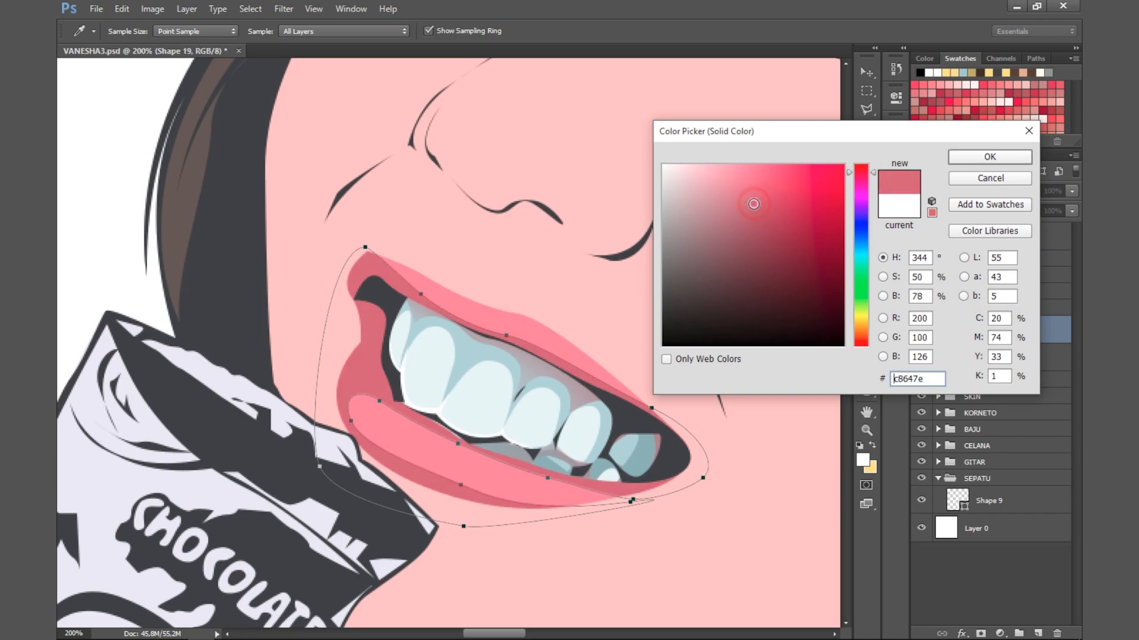
{"action": "left_click", "coordinate": [1023, 154]}
{"action": "key", "text": "ctrl+minus"}
{"action": "key", "text": "ctrl+s"}
Step: Compare the lip shadow with the reference photo and fine-tune its dusty-pink fill
{"action": "left_click", "coordinate": [922, 237]}
{"action": "left_click", "coordinate": [921, 238]}
{"action": "double_click", "coordinate": [975, 337]}
{"action": "left_click", "coordinate": [753, 202]}
{"action": "left_click", "coordinate": [1027, 155]}
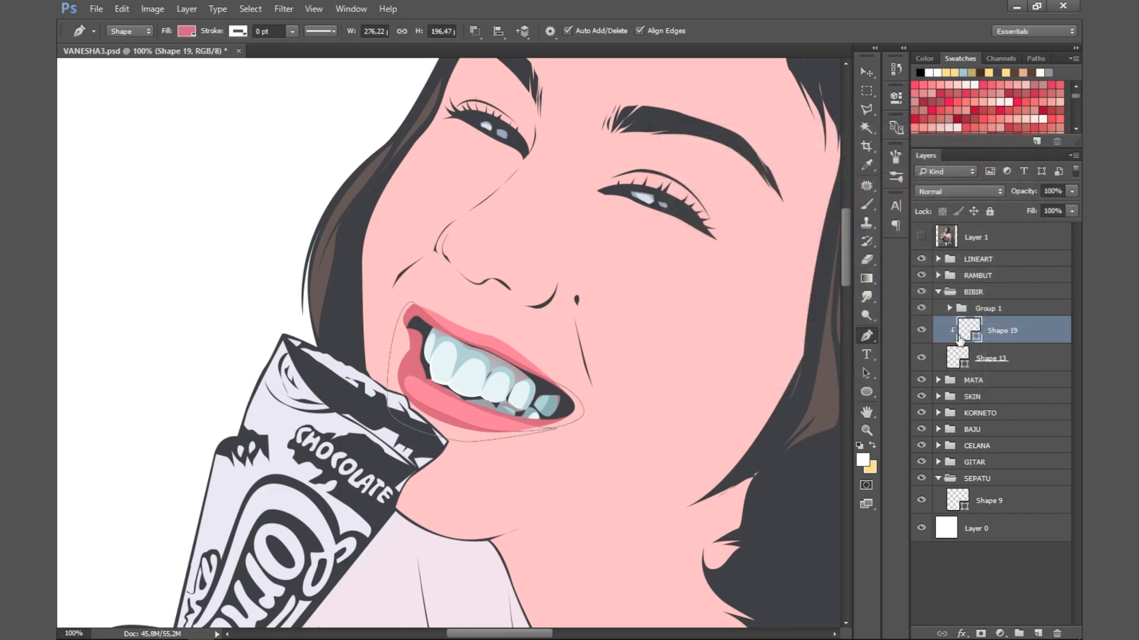
Step: Add an empty layer above the lip shadow and adjust the teeth base outline at the front tooth's lower edge
{"action": "left_click", "coordinate": [1034, 631]}
{"action": "key", "text": "ctrl+plus"}
{"action": "left_click", "coordinate": [961, 384]}
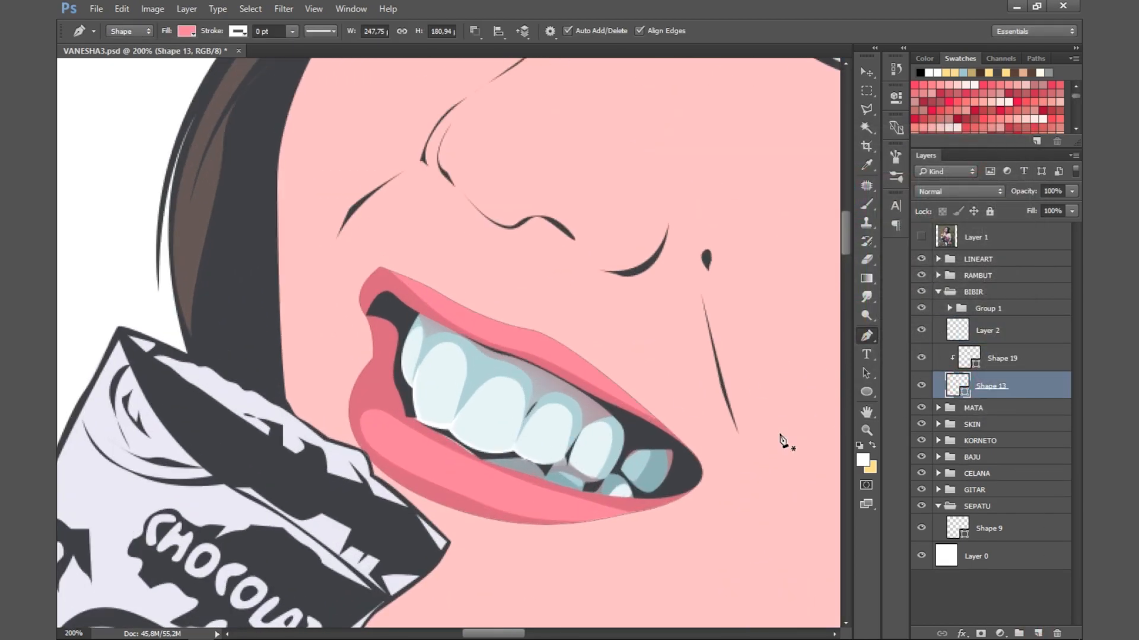
{"action": "left_click", "coordinate": [949, 308]}
{"action": "left_click", "coordinate": [988, 469]}
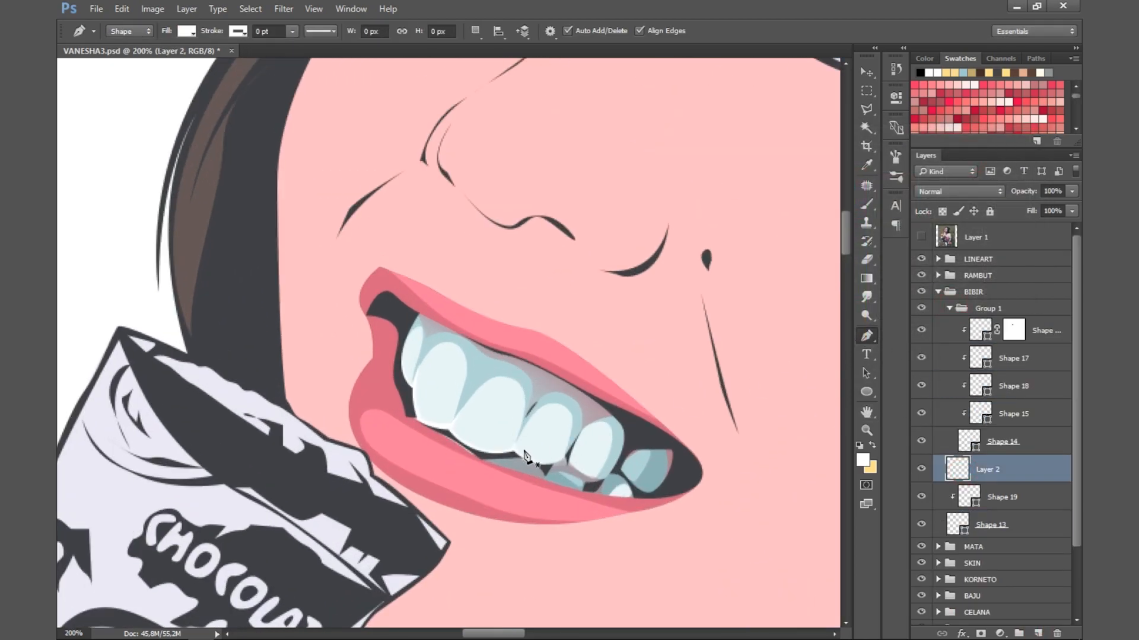
{"action": "left_click", "coordinate": [978, 438]}
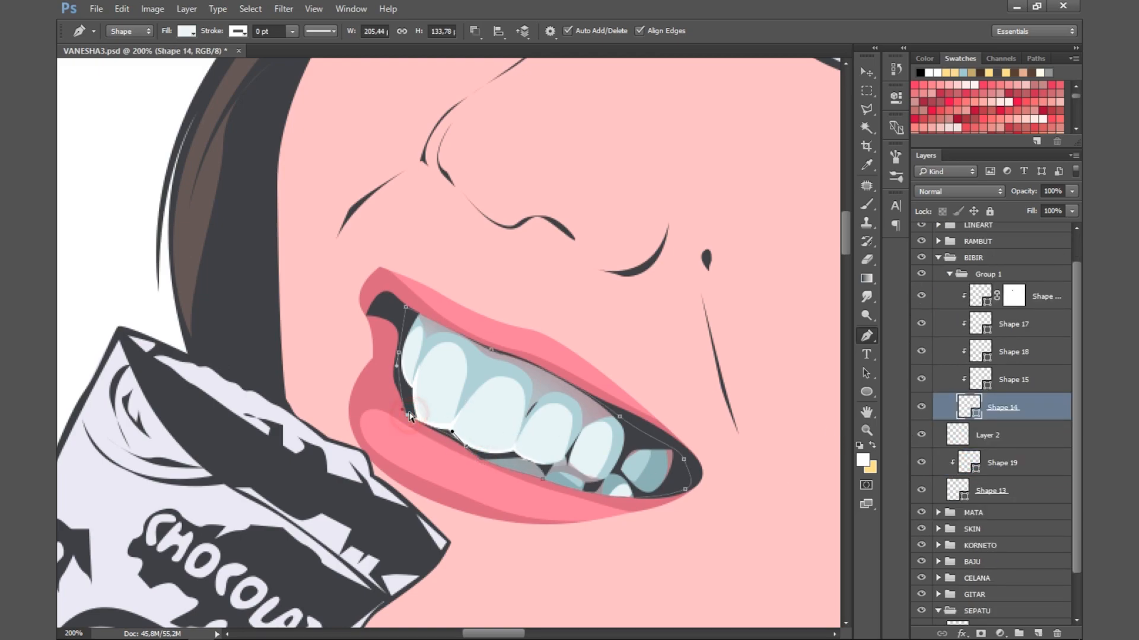
{"action": "left_click", "coordinate": [949, 274]}
{"action": "left_click", "coordinate": [960, 330]}
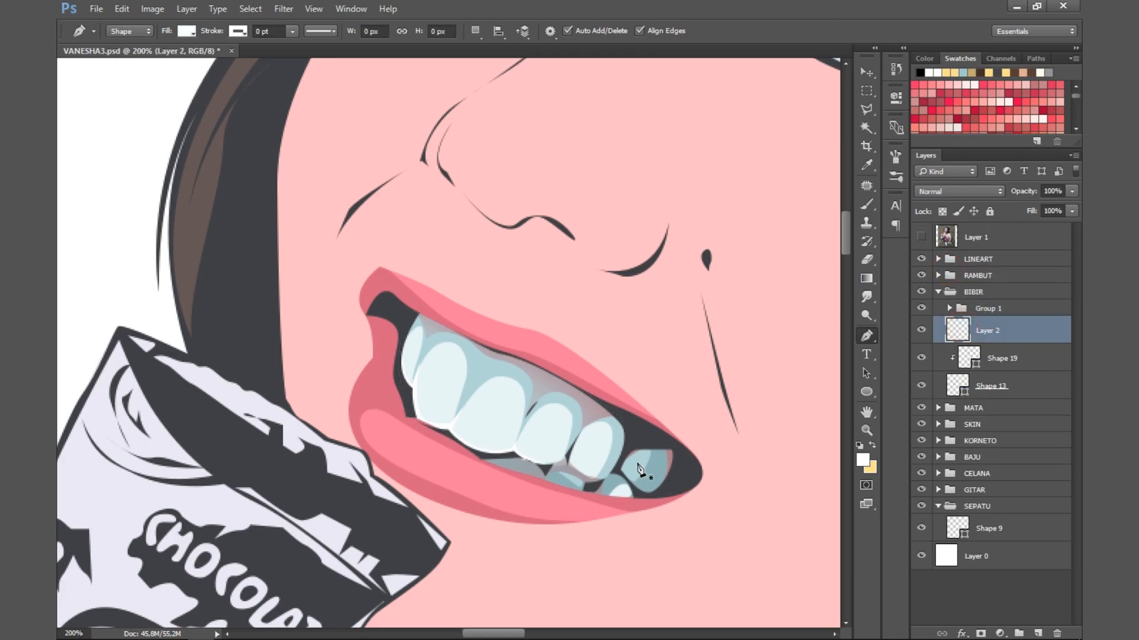
Step: Trace an inner-lip shadow shape on Layer 2 along the upper lip's lower edge to the far mouth corner, checking the photo
{"action": "left_click", "coordinate": [921, 236]}
{"action": "left_click", "coordinate": [921, 236]}
{"action": "left_click", "coordinate": [377, 267]}
{"action": "left_click_drag", "start_coordinate": [430, 319], "coordinate": [449, 334]}
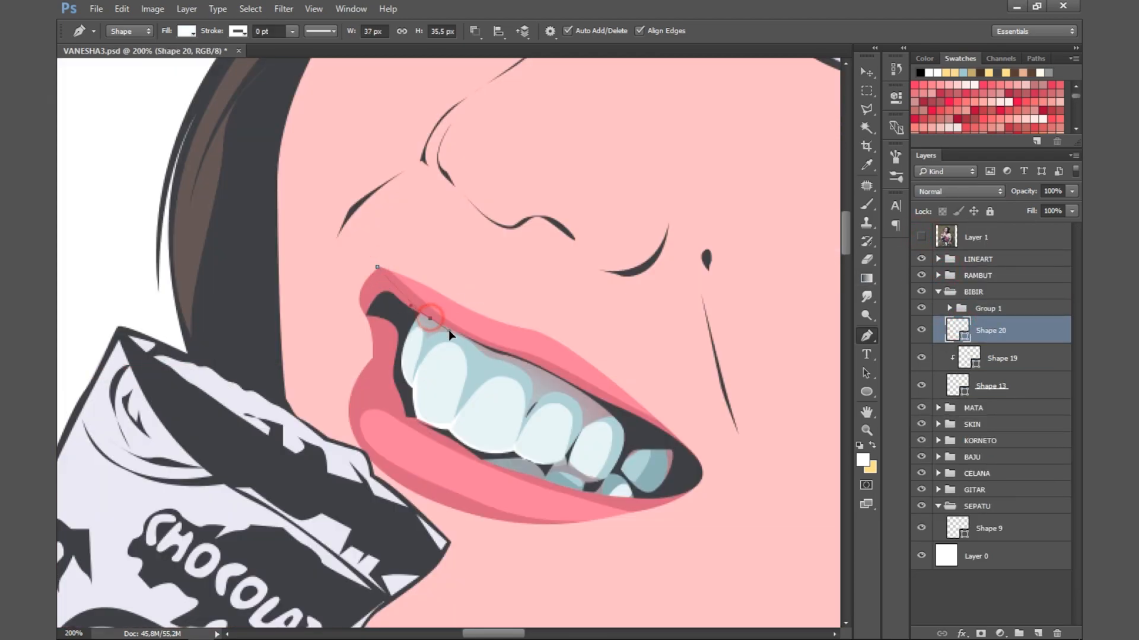
{"action": "left_click", "coordinate": [921, 236]}
{"action": "left_click", "coordinate": [921, 236]}
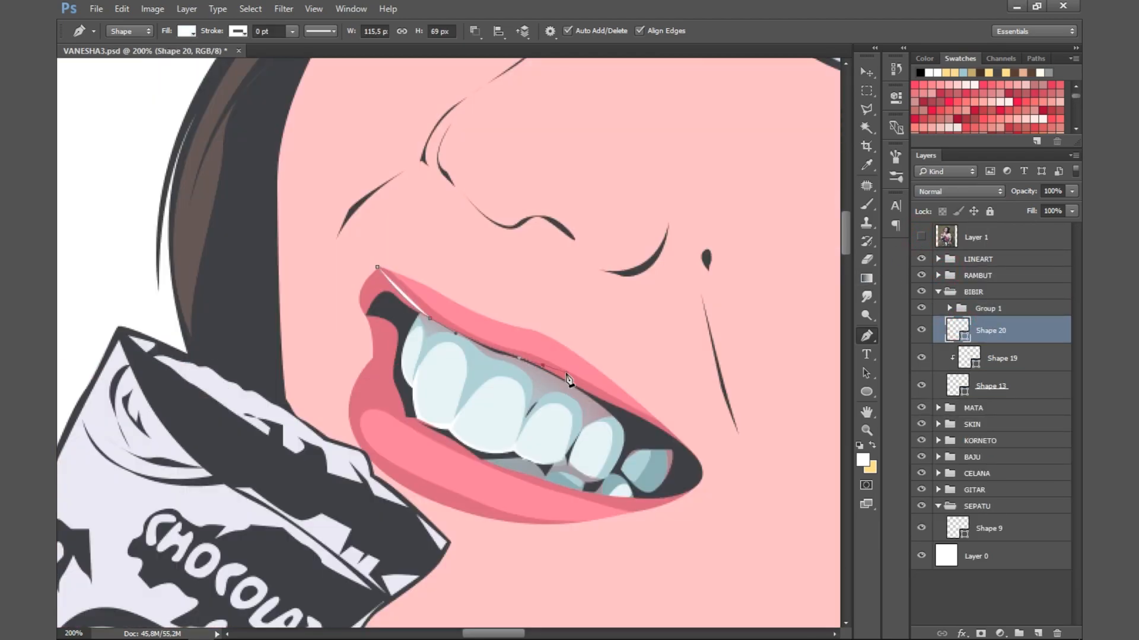
{"action": "left_click_drag", "start_coordinate": [564, 372], "coordinate": [565, 372]}
{"action": "left_click_drag", "start_coordinate": [677, 436], "coordinate": [692, 447]}
{"action": "left_click_drag", "start_coordinate": [706, 486], "coordinate": [712, 482]}
Step: Continue the inner-lip shadow along the lower lip's inner edge and close it around the near mouth corner
{"action": "left_click", "coordinate": [918, 238]}
{"action": "left_click", "coordinate": [918, 238]}
{"action": "left_click_drag", "start_coordinate": [615, 506], "coordinate": [611, 501]}
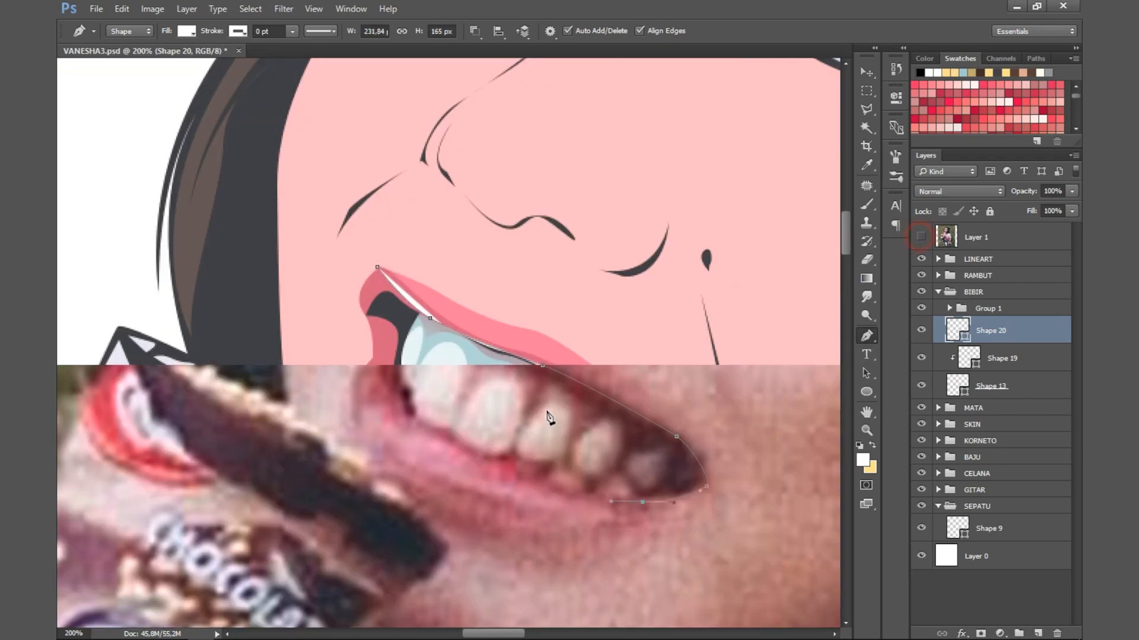
{"action": "left_click_drag", "start_coordinate": [470, 460], "coordinate": [433, 440]}
{"action": "left_click", "coordinate": [918, 238]}
{"action": "left_click", "coordinate": [918, 238]}
{"action": "left_click", "coordinate": [404, 419]}
{"action": "left_click", "coordinate": [921, 237]}
{"action": "left_click", "coordinate": [921, 237]}
{"action": "left_click_drag", "start_coordinate": [351, 388], "coordinate": [342, 405]}
{"action": "left_click_drag", "start_coordinate": [348, 286], "coordinate": [367, 265]}
{"action": "left_click", "coordinate": [377, 267]}
Step: Clip the inner-lip shadow to the lip shape and compare it with the reference photo
{"action": "right_click", "coordinate": [988, 330]}
{"action": "left_click", "coordinate": [928, 350]}
{"action": "left_click", "coordinate": [921, 237]}
{"action": "left_click", "coordinate": [921, 237]}
{"action": "left_click", "coordinate": [921, 236]}
{"action": "left_click", "coordinate": [920, 237]}
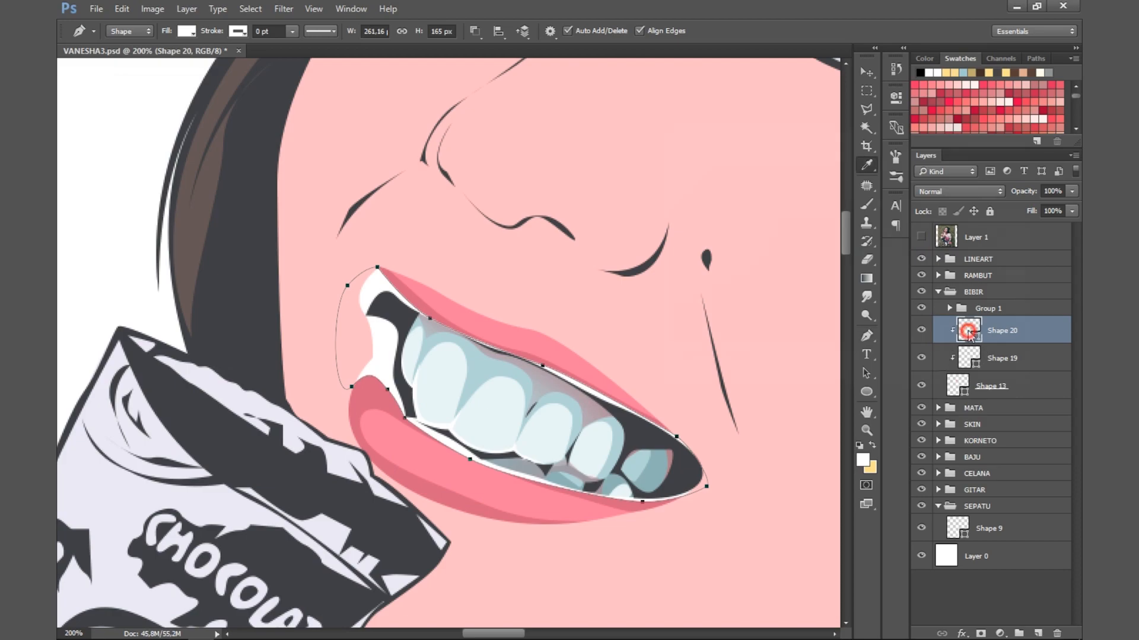
Step: Set the inner-lip shadow's fill to dark rose #a54e66
{"action": "double_click", "coordinate": [970, 331]}
{"action": "left_click", "coordinate": [378, 399]}
{"action": "left_click", "coordinate": [756, 223]}
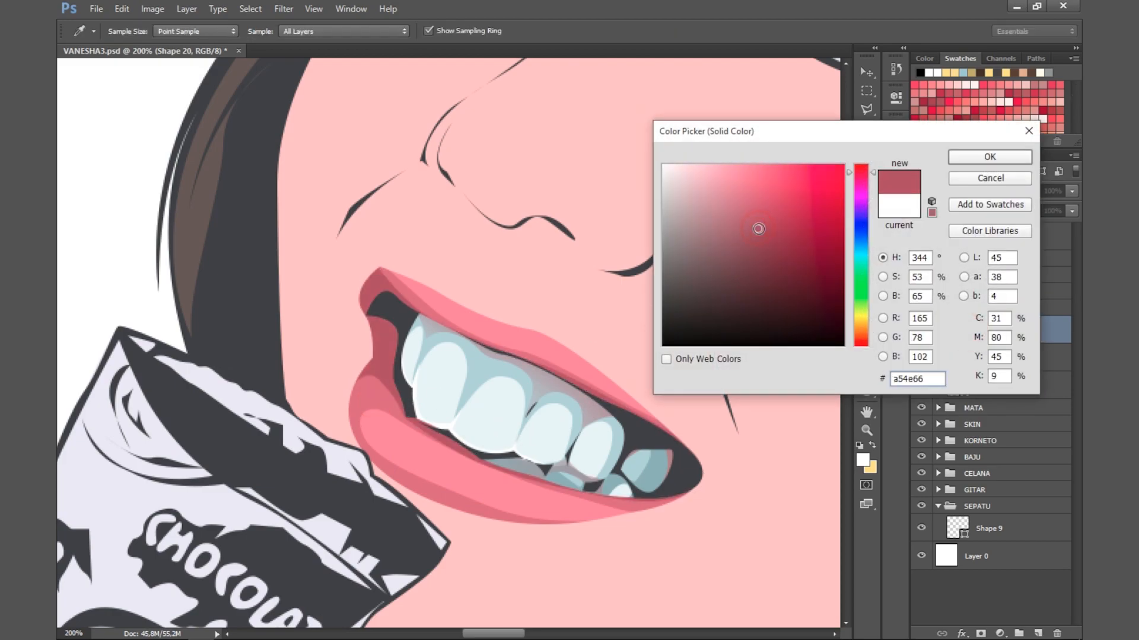
{"action": "left_click", "coordinate": [988, 157]}
Step: Draw a narrow highlight shape on a new layer above the base lip shape, along the lower lip's inner edge
{"action": "left_click", "coordinate": [1001, 385]}
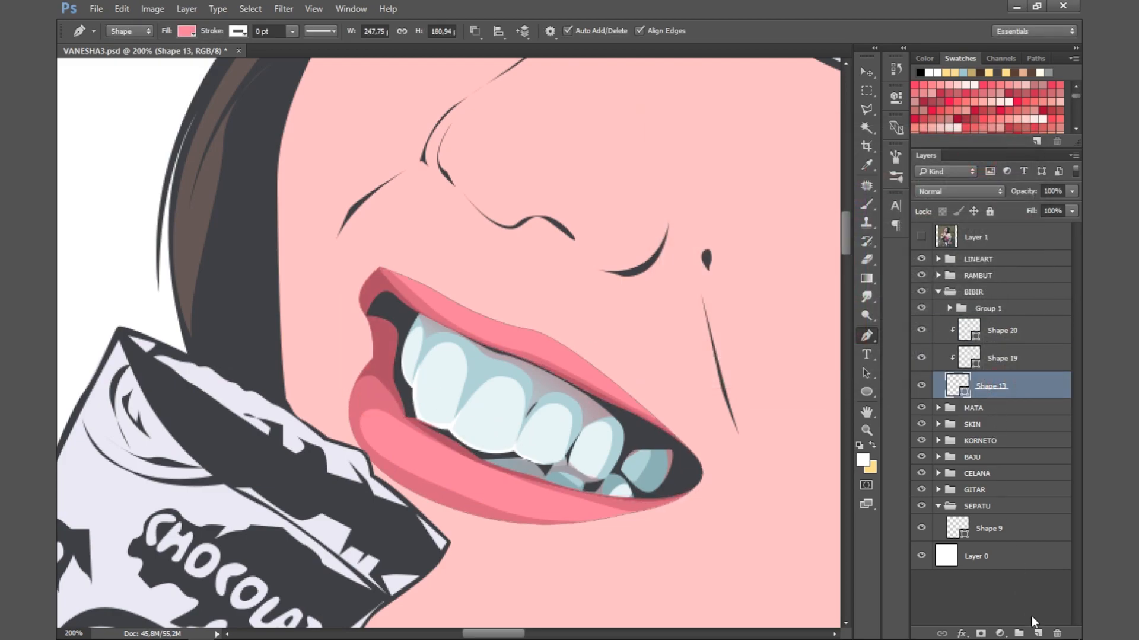
{"action": "left_click", "coordinate": [1037, 634]}
{"action": "left_click", "coordinate": [921, 236]}
{"action": "left_click", "coordinate": [488, 469]}
{"action": "left_click_drag", "start_coordinate": [442, 454], "coordinate": [427, 454]}
{"action": "left_click", "coordinate": [921, 237]}
{"action": "left_click", "coordinate": [921, 237]}
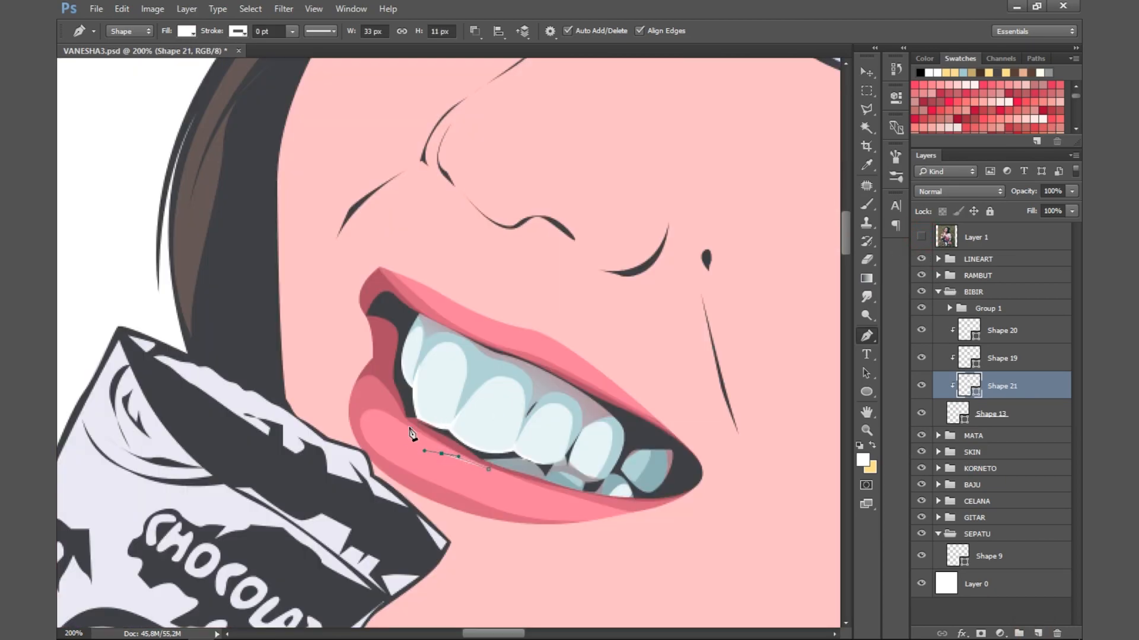
{"action": "left_click", "coordinate": [488, 469]}
{"action": "left_click_drag", "start_coordinate": [411, 424], "coordinate": [413, 429]}
Step: Set the lower-lip highlight's fill to pale pink #f9bbcb
{"action": "double_click", "coordinate": [959, 383]}
{"action": "left_click_drag", "start_coordinate": [769, 234], "coordinate": [707, 169]}
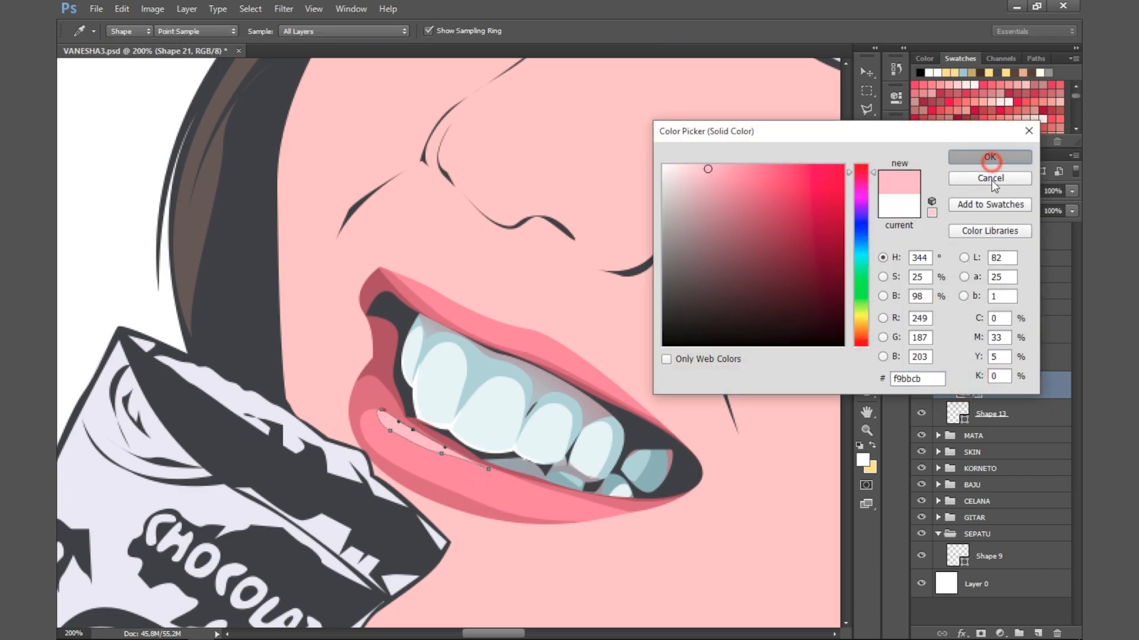
{"action": "left_click", "coordinate": [990, 156]}
Step: Check the mouth at several zoom levels and adjust the tooth shading outline near the rear lower teeth
{"action": "key", "text": "ctrl+minus"}
{"action": "key", "text": "ctrl+minus"}
{"action": "key", "text": "ctrl+minus"}
{"action": "key", "text": "ctrl+plus"}
{"action": "key", "text": "ctrl+plus"}
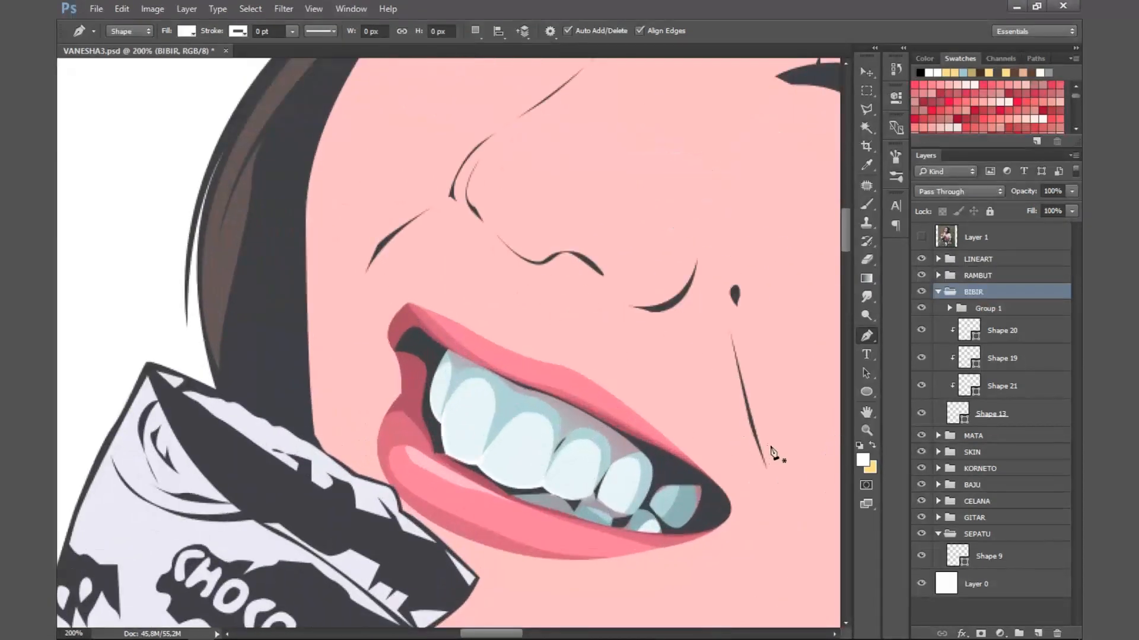
{"action": "left_click", "coordinate": [949, 308]}
{"action": "left_click", "coordinate": [981, 419]}
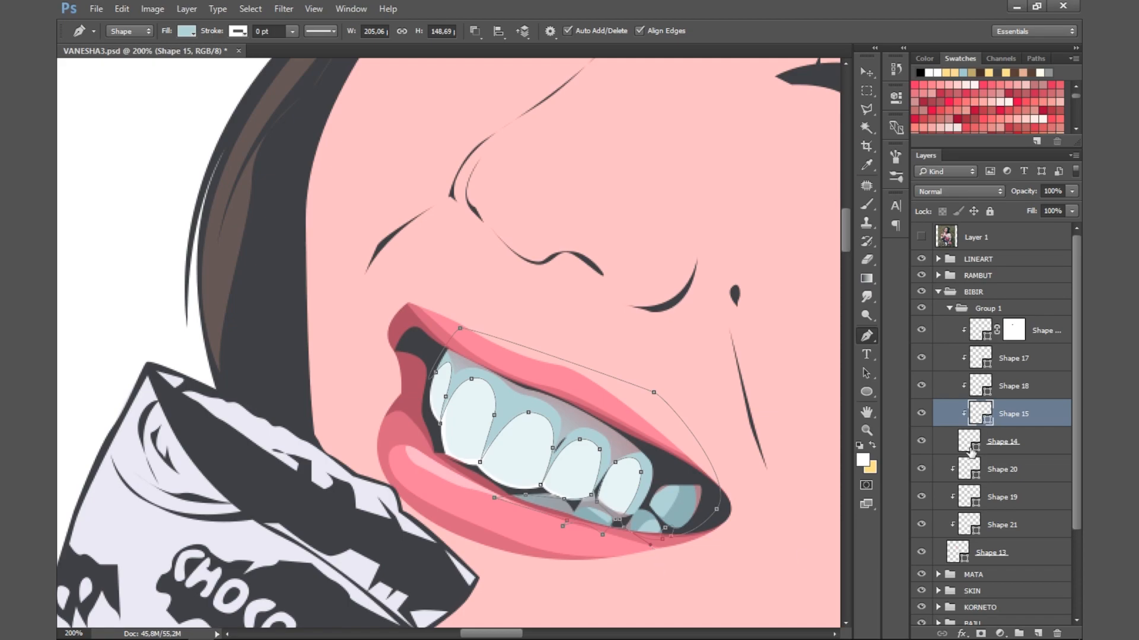
Step: Collapse the BIBIR group, review the whole portrait and save the document
{"action": "left_click", "coordinate": [938, 292]}
{"action": "key", "text": "ctrl+minus"}
{"action": "key", "text": "ctrl+minus"}
{"action": "key", "text": "ctrl+minus"}
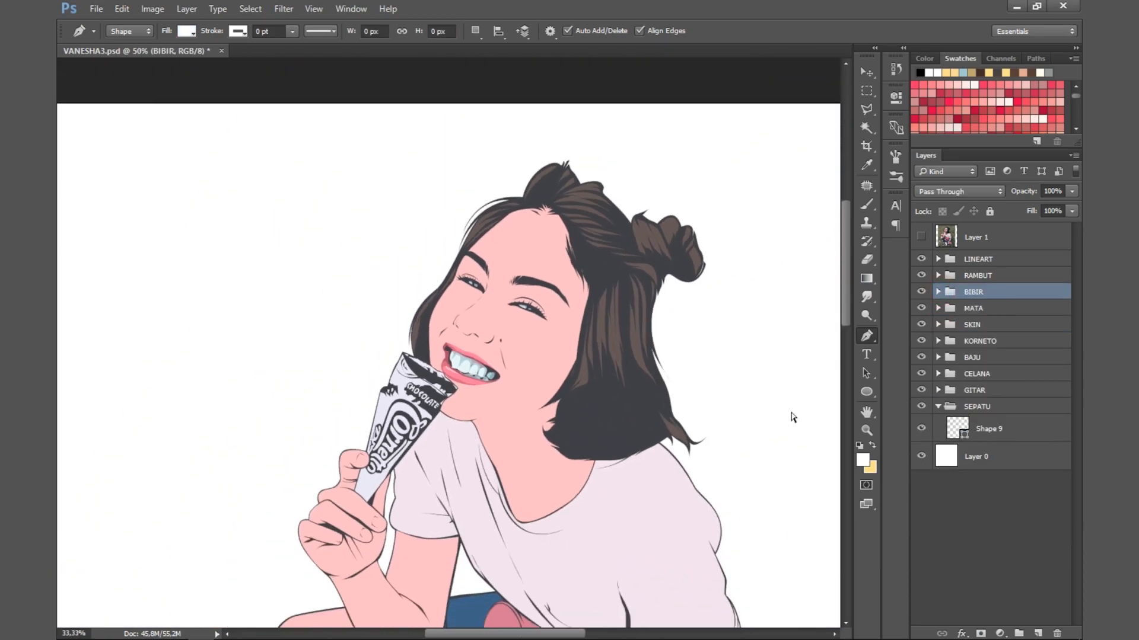
{"action": "key", "text": "ctrl+s"}
Step: Inside the BIBIR group's Group 1, set the base tooth shape's fill to #f0f7f8
{"action": "left_click", "coordinate": [937, 292]}
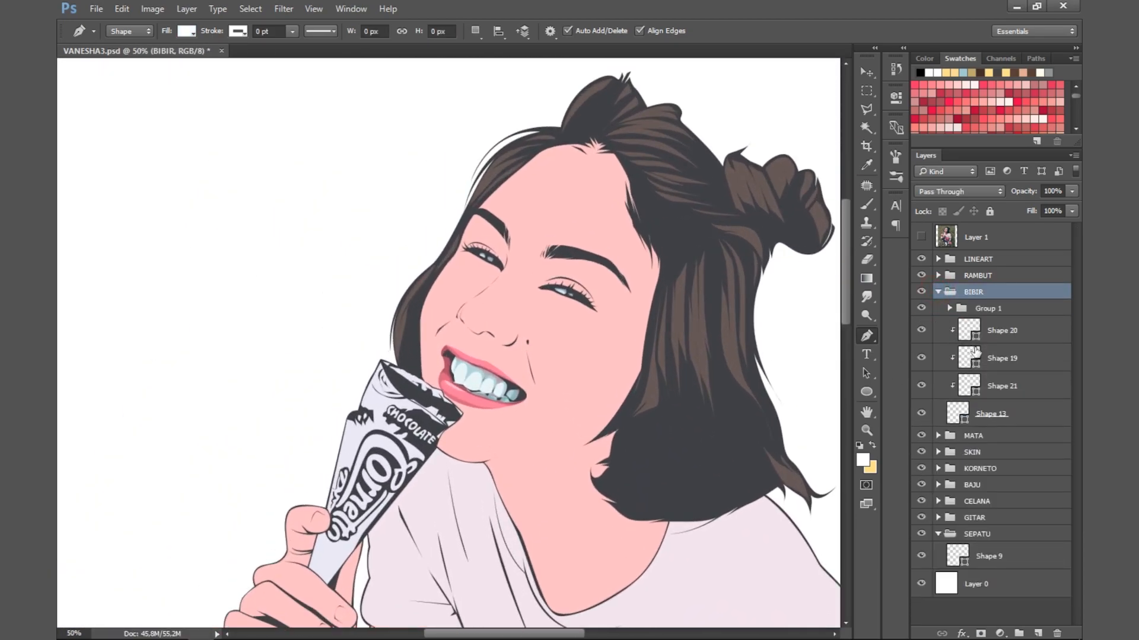
{"action": "left_click", "coordinate": [975, 355]}
{"action": "left_click", "coordinate": [950, 308]}
{"action": "double_click", "coordinate": [968, 440]}
{"action": "left_click", "coordinate": [667, 169]}
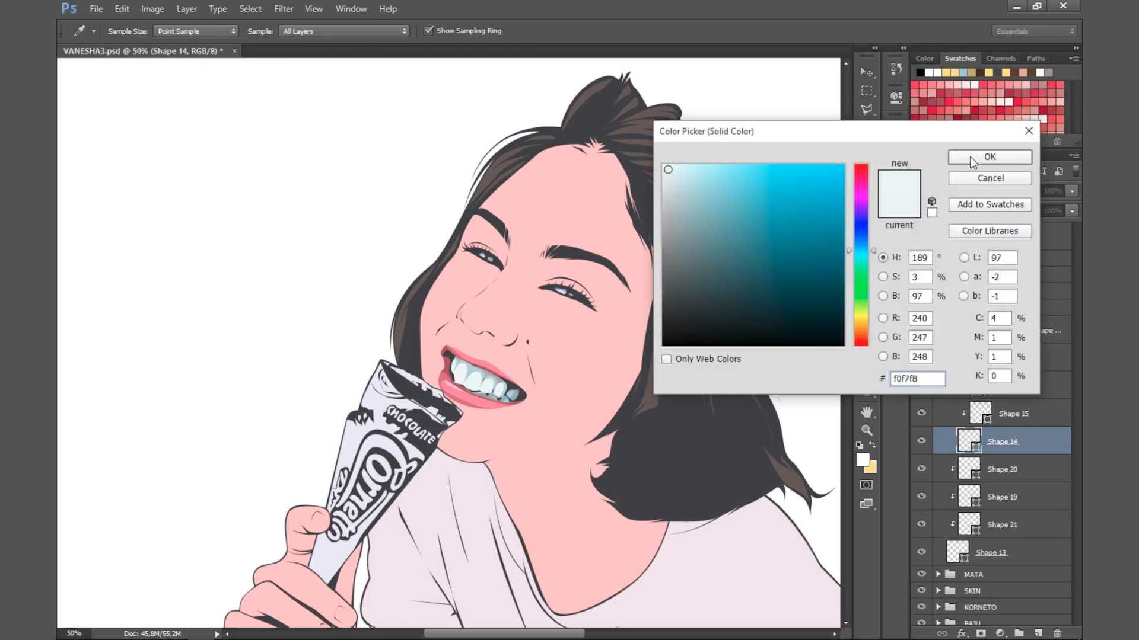
{"action": "left_click", "coordinate": [989, 157]}
Step: Add a layer mask to the Shape 15 tooth shading, brush softly over the lower teeth at 24% opacity, and compare with the reference photo
{"action": "left_click", "coordinate": [982, 413]}
{"action": "left_click", "coordinate": [983, 634]}
{"action": "key", "text": "b"}
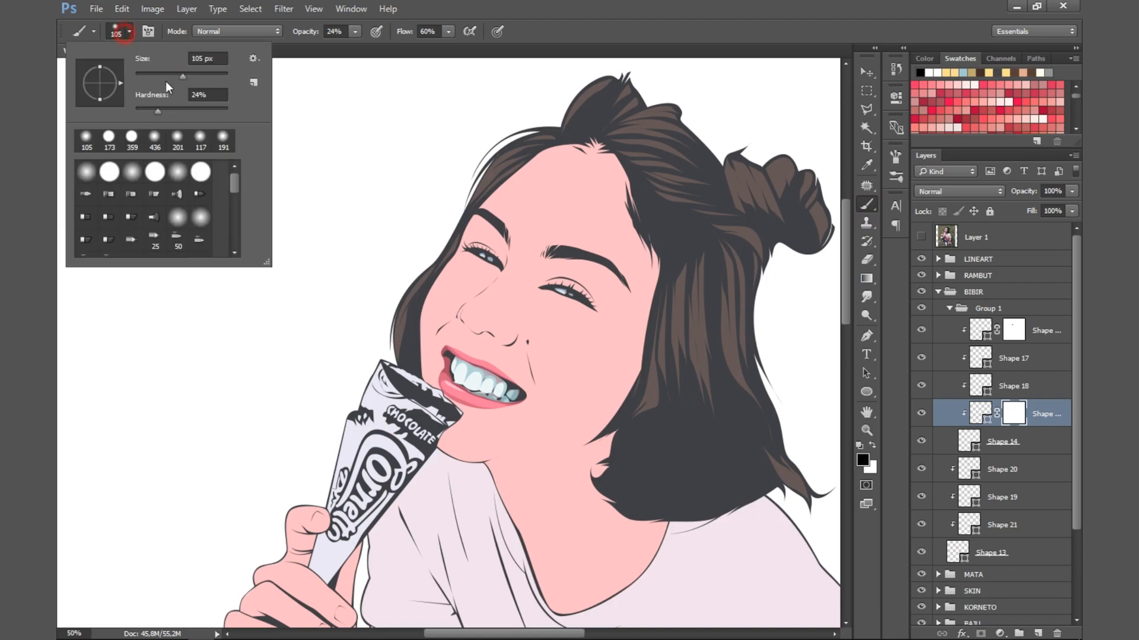
{"action": "left_click_drag", "start_coordinate": [476, 390], "coordinate": [496, 419]}
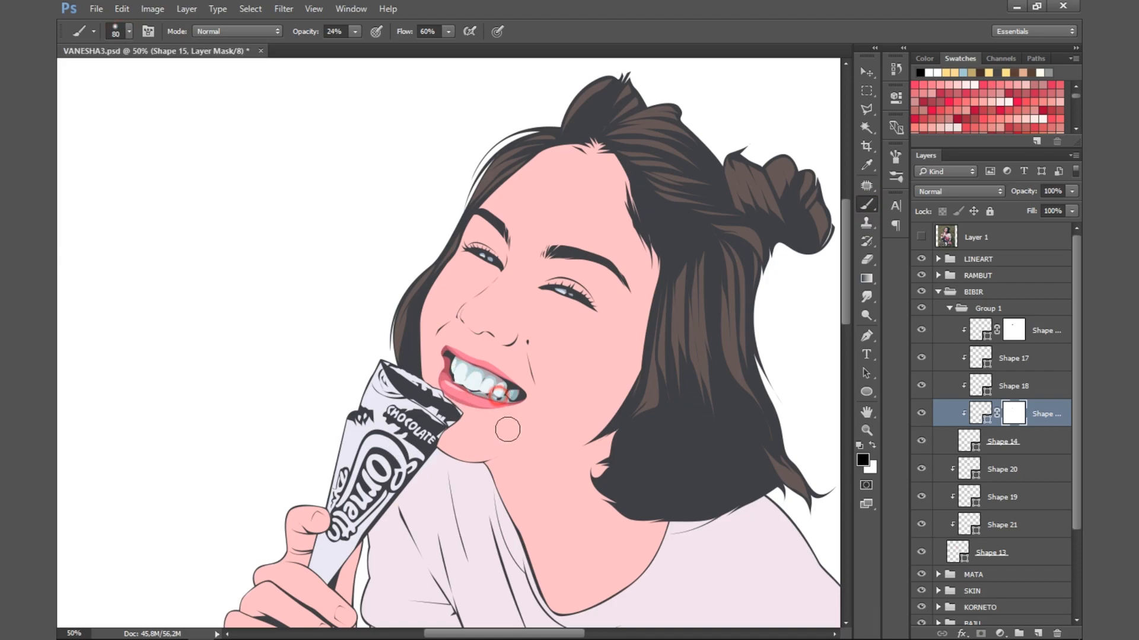
{"action": "left_click", "coordinate": [921, 236]}
{"action": "left_click", "coordinate": [921, 237]}
{"action": "left_click", "coordinate": [921, 237]}
{"action": "left_click", "coordinate": [921, 237]}
Step: Check the tooth shading's fill colour, make white the painting colour for its mask, and save the document
{"action": "double_click", "coordinate": [981, 413]}
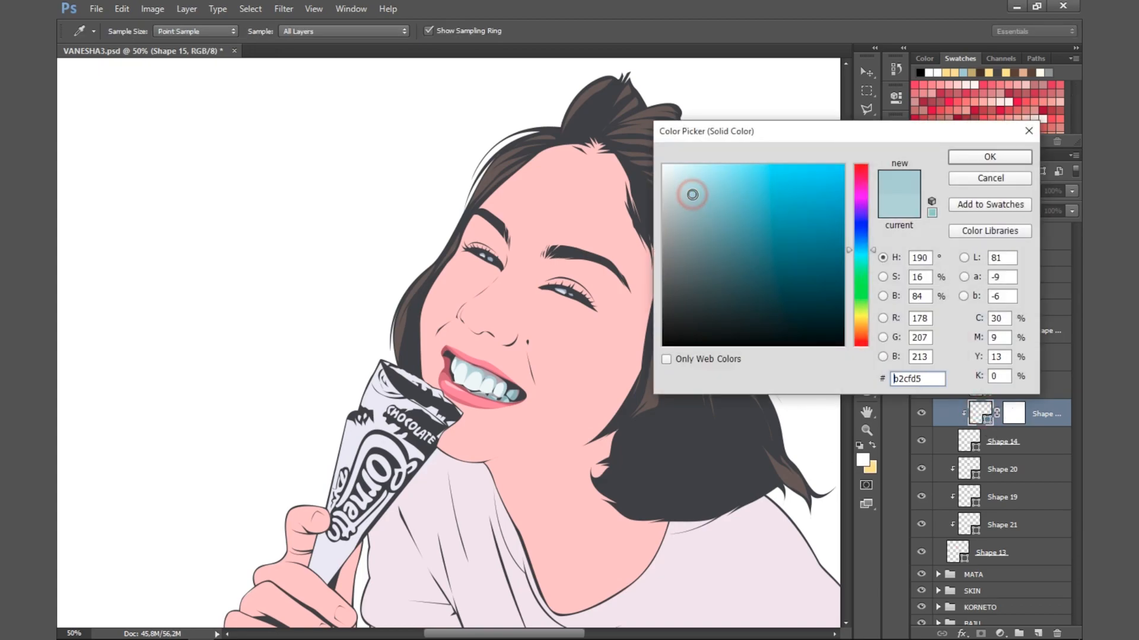
{"action": "left_click", "coordinate": [956, 180]}
{"action": "key", "text": "ctrl+backslash"}
{"action": "key", "text": "d"}
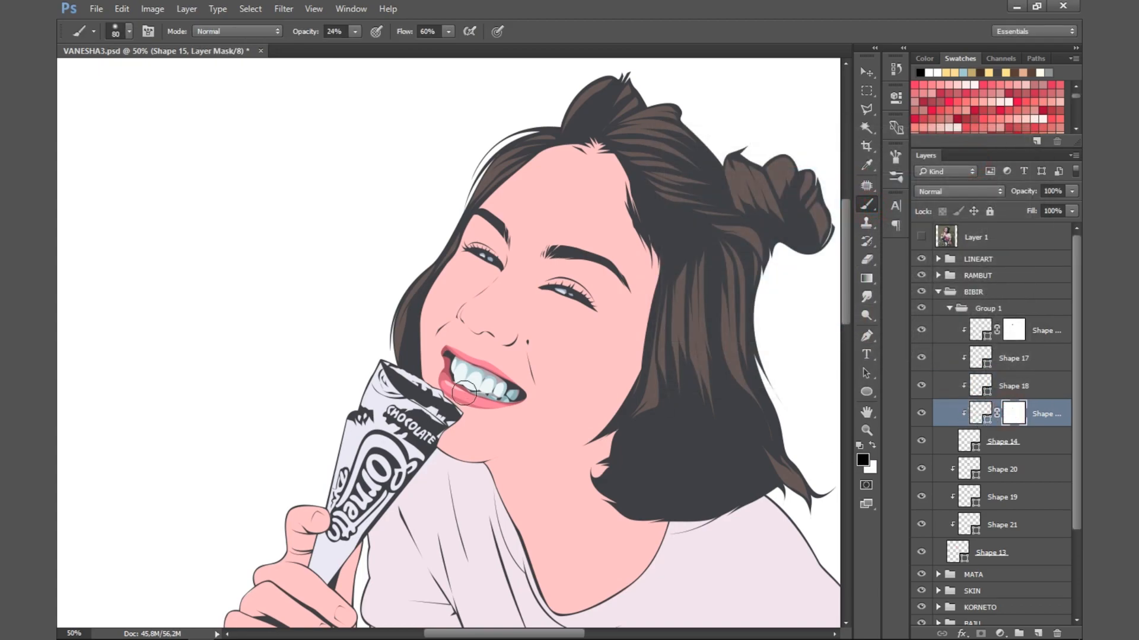
{"action": "key", "text": "x"}
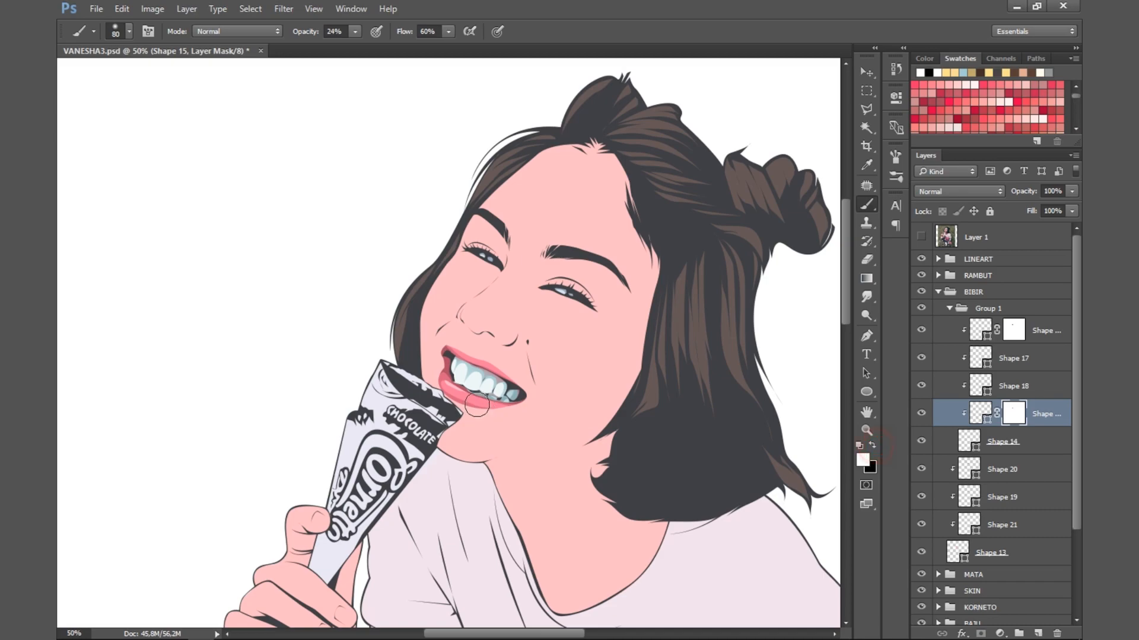
{"action": "key", "text": "ctrl+s"}
Step: Examine the outlines of the lip and tooth shapes up close and compare the mouth with the reference photo
{"action": "left_click", "coordinate": [870, 336]}
{"action": "left_click", "coordinate": [950, 309]}
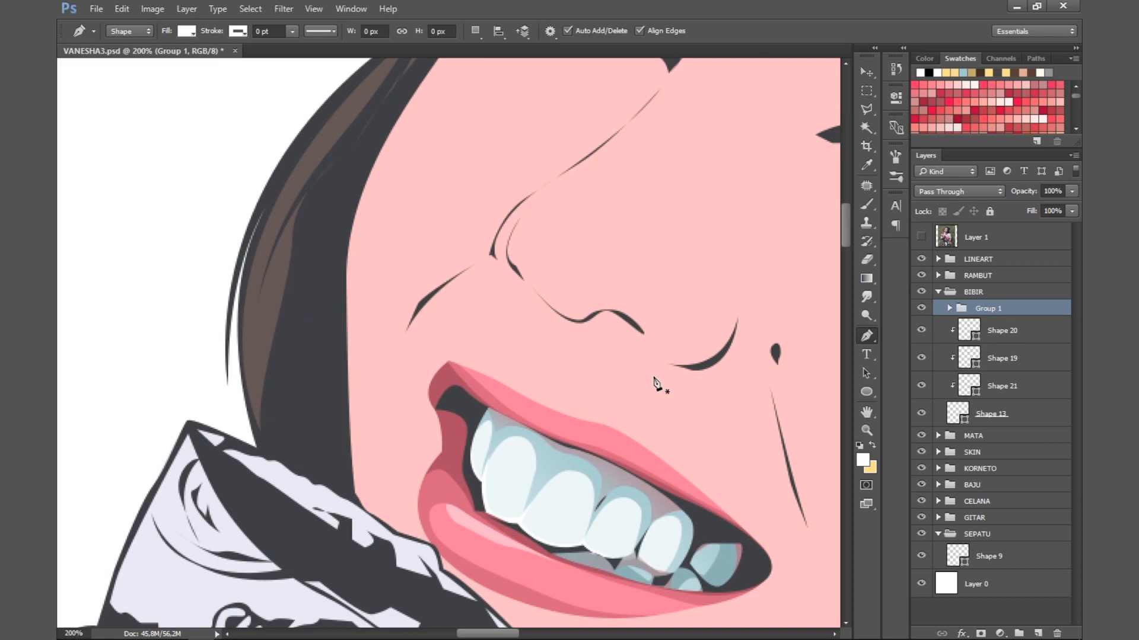
{"action": "left_click", "coordinate": [962, 410]}
{"action": "left_click", "coordinate": [966, 393]}
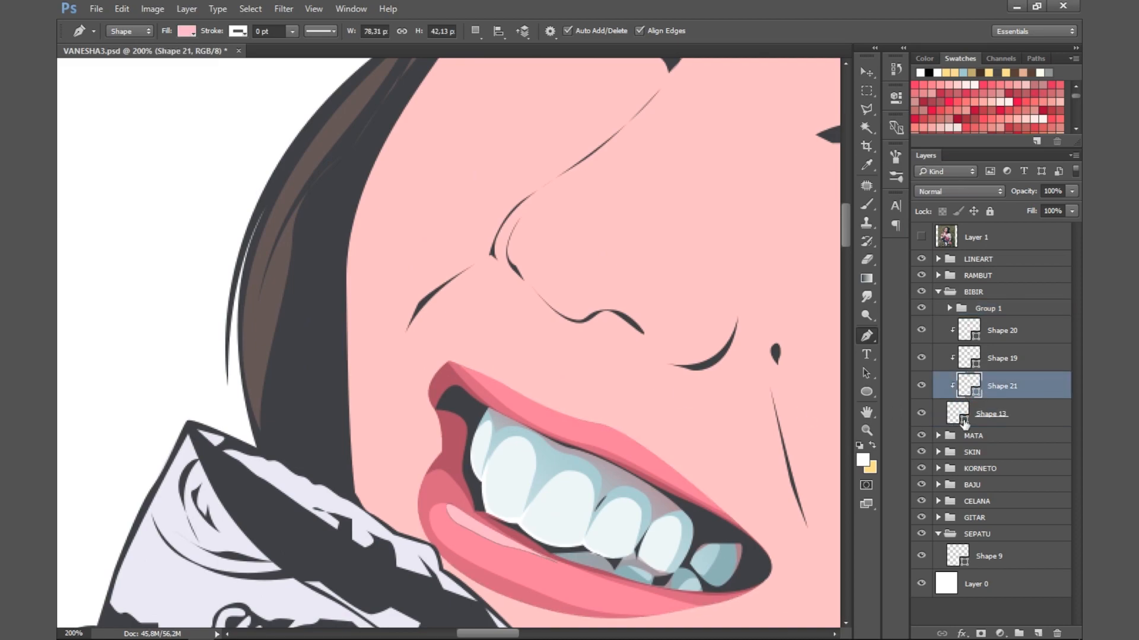
{"action": "left_click", "coordinate": [950, 309]}
{"action": "left_click", "coordinate": [982, 420]}
{"action": "left_click", "coordinate": [981, 392]}
{"action": "left_click", "coordinate": [981, 365]}
{"action": "left_click", "coordinate": [921, 237]}
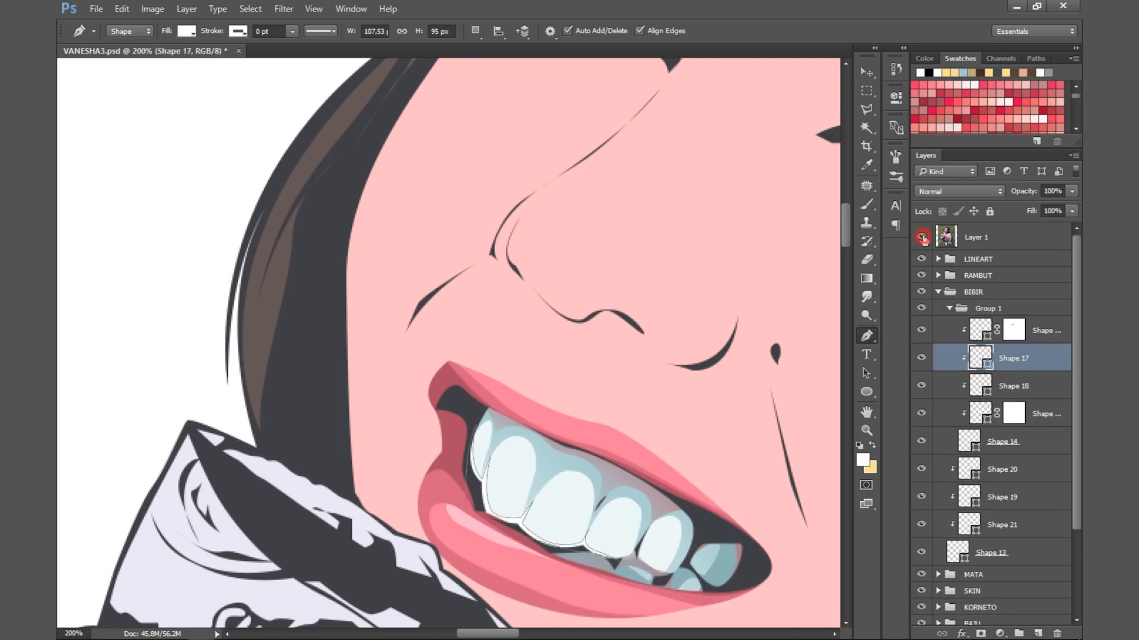
{"action": "left_click", "coordinate": [921, 237]}
Step: Add a curved pen patch to the Shape 17 highlight along the upper inner edge of the second visible tooth
{"action": "left_click", "coordinate": [474, 31]}
{"action": "left_click", "coordinate": [507, 61]}
{"action": "left_click", "coordinate": [529, 498]}
{"action": "left_click", "coordinate": [528, 461]}
{"action": "left_click", "coordinate": [504, 440]}
{"action": "left_click", "coordinate": [527, 496]}
{"action": "left_click_drag", "start_coordinate": [519, 522], "coordinate": [507, 572]}
{"action": "left_click", "coordinate": [505, 440], "text": "ctrl"}
{"action": "left_click_drag", "start_coordinate": [504, 441], "coordinate": [504, 437]}
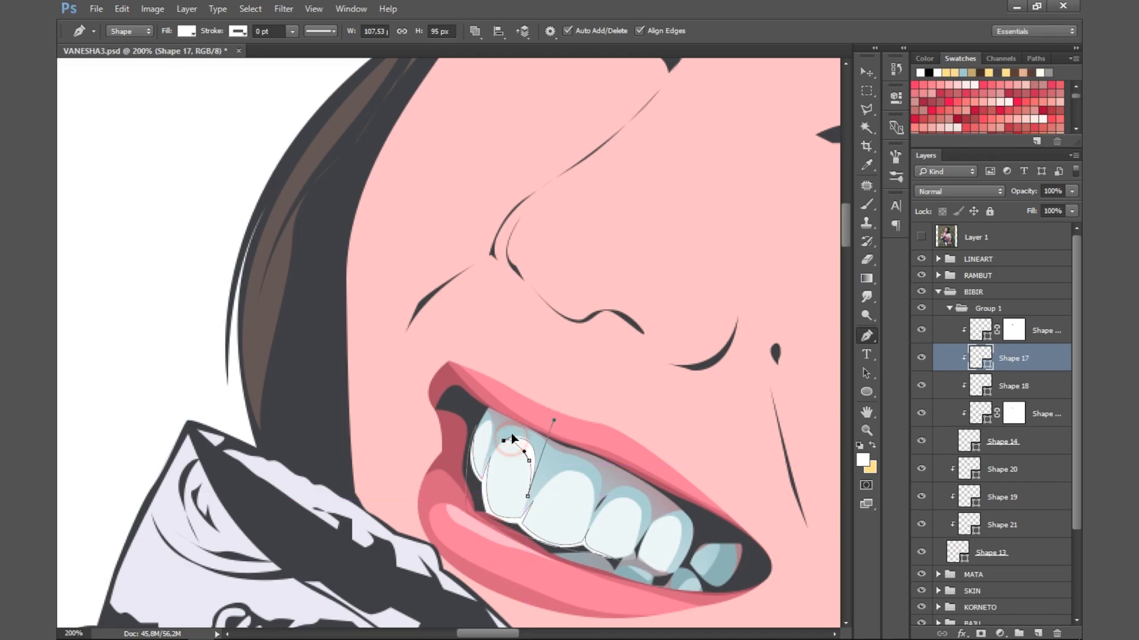
Step: Extend the Shape 17 highlights near the upper edges of the next two teeth, checking against the reference photo
{"action": "left_click", "coordinate": [555, 476]}
{"action": "left_click_drag", "start_coordinate": [588, 523], "coordinate": [588, 554]}
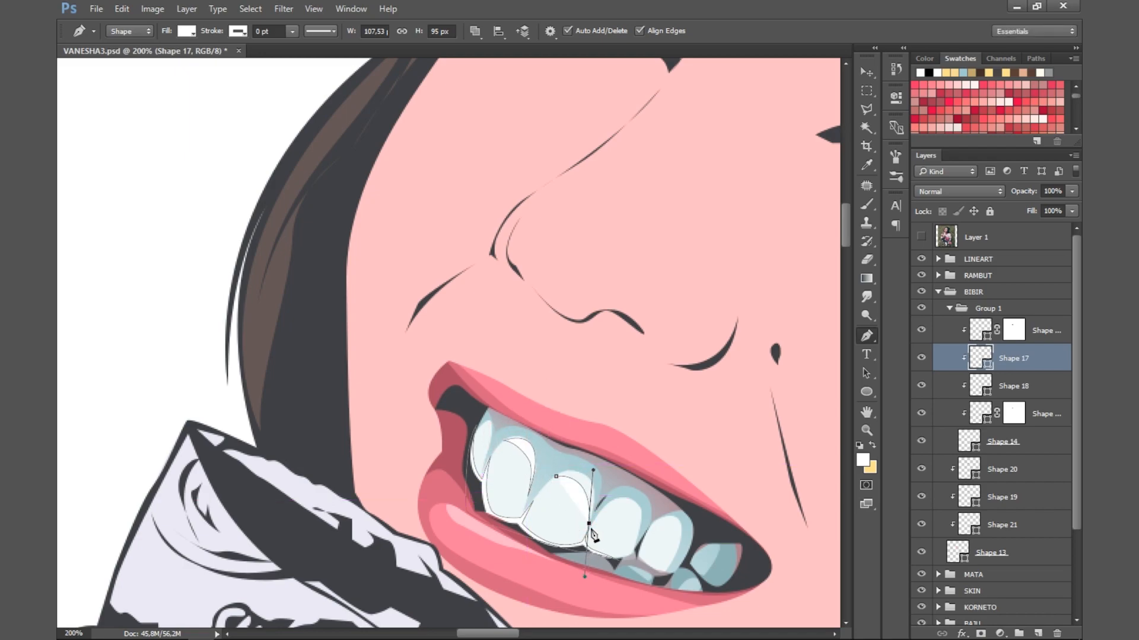
{"action": "left_click_drag", "start_coordinate": [557, 477], "coordinate": [538, 491]}
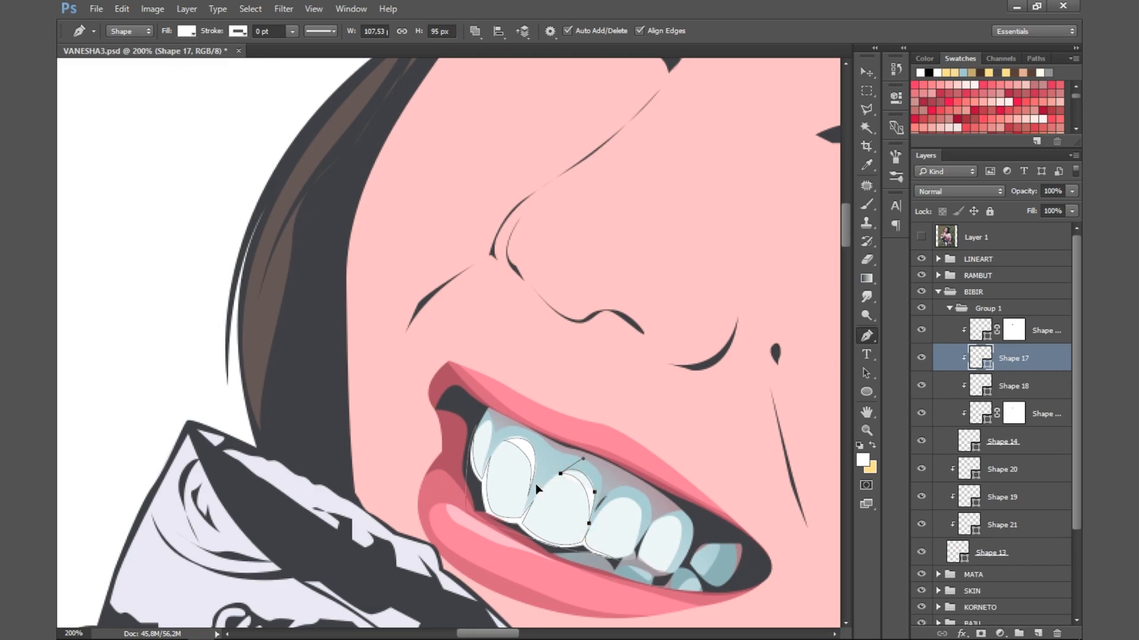
{"action": "left_click", "coordinate": [921, 237]}
{"action": "left_click", "coordinate": [921, 237]}
{"action": "left_click_drag", "start_coordinate": [599, 513], "coordinate": [574, 543]}
{"action": "left_click", "coordinate": [639, 508]}
Step: Review the refined teeth within the whole face and save the document
{"action": "left_click", "coordinate": [997, 309]}
{"action": "key", "text": "ctrl+minus"}
{"action": "key", "text": "ctrl+minus"}
{"action": "key", "text": "ctrl+minus"}
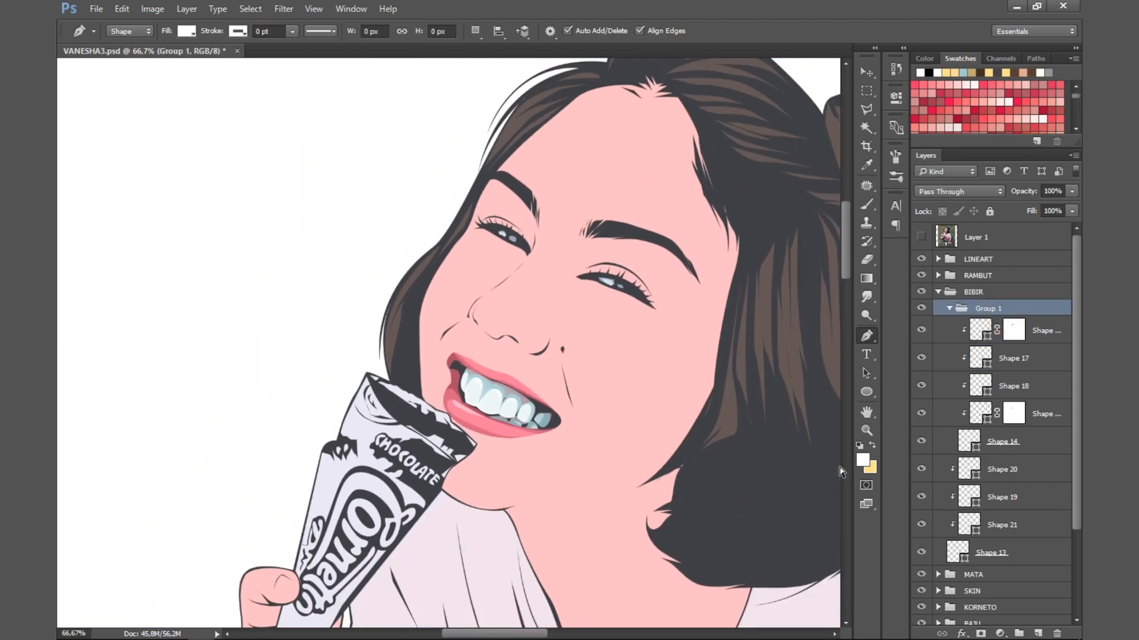
{"action": "key", "text": "ctrl+s"}
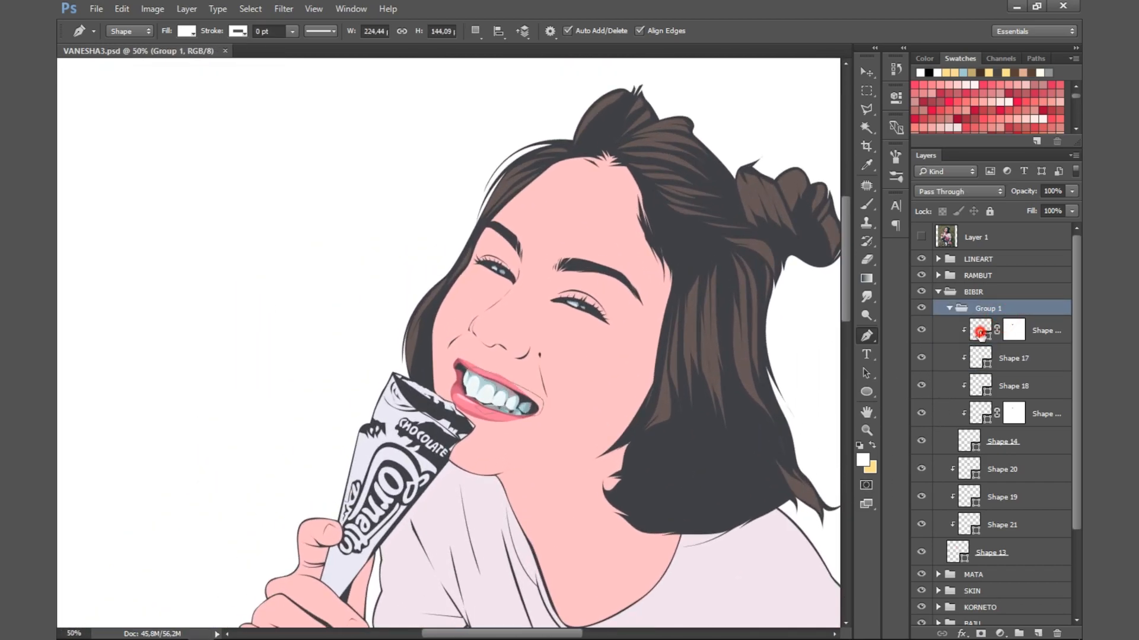
Step: Darken the Shape 16 fill to #85666e and collapse Group 1
{"action": "double_click", "coordinate": [981, 330]}
{"action": "left_click_drag", "start_coordinate": [707, 238], "coordinate": [704, 252]}
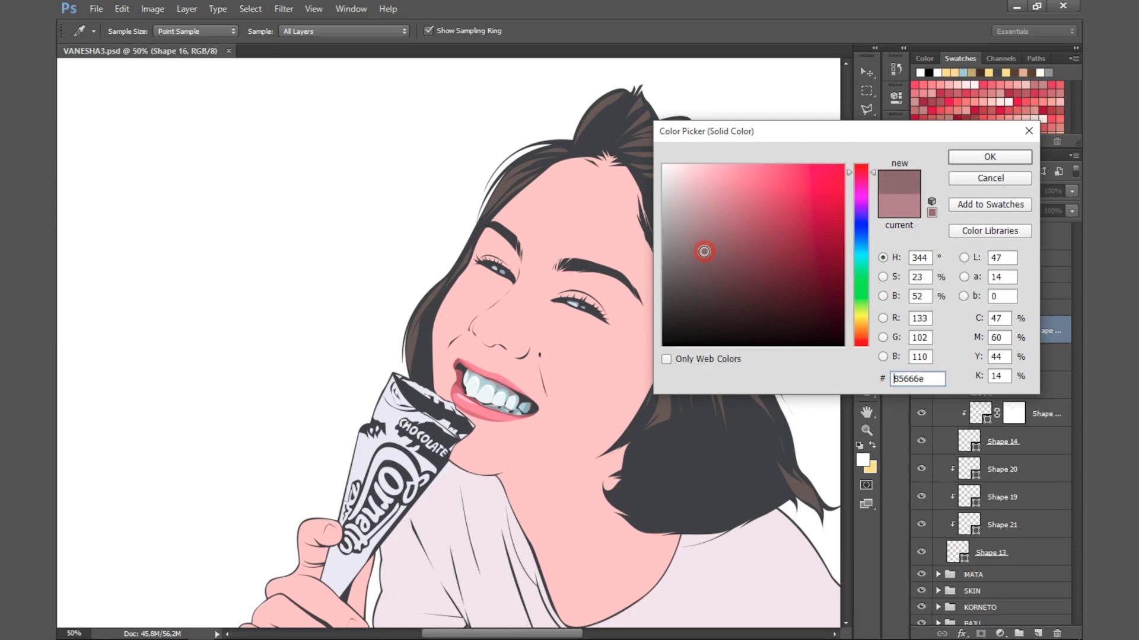
{"action": "key", "text": "Return"}
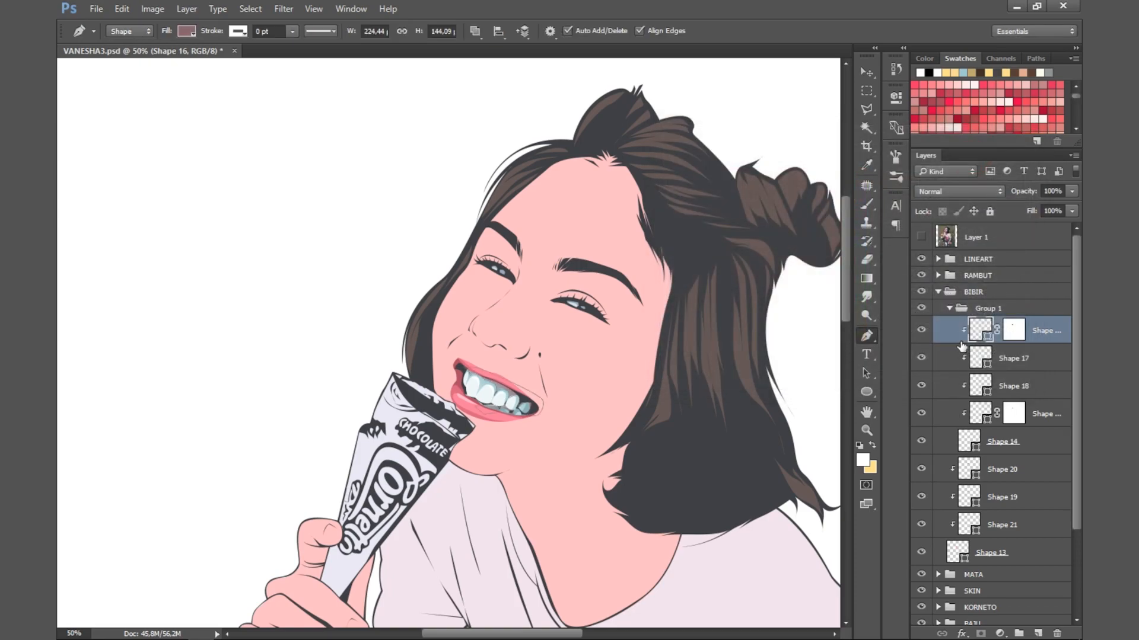
{"action": "left_click", "coordinate": [949, 308]}
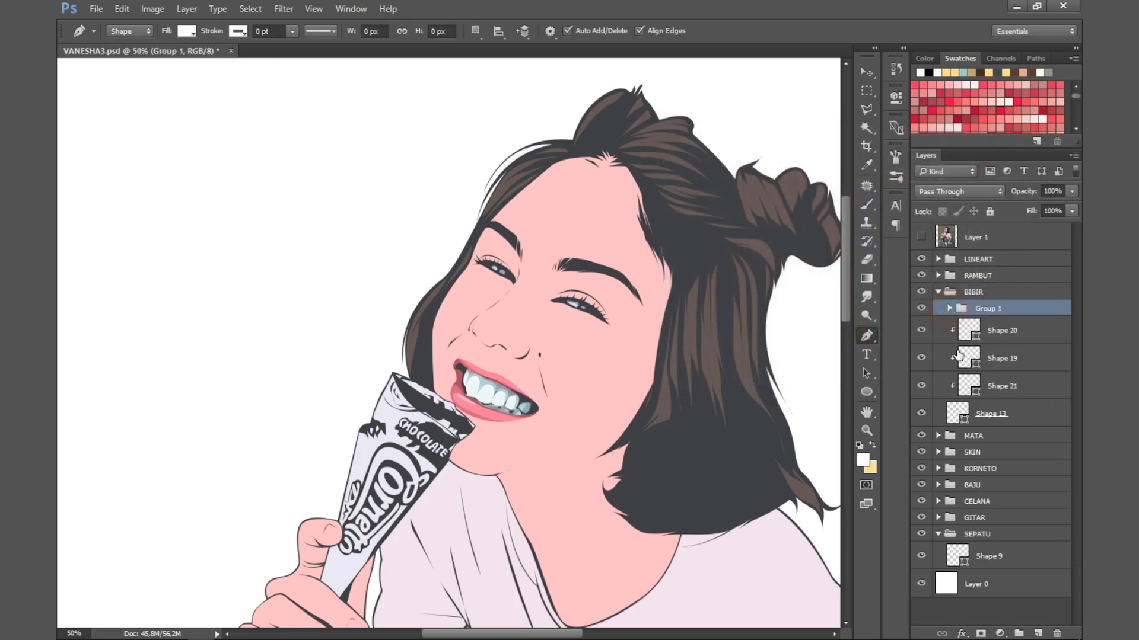
Step: Check the base lip fill without changing it, and set the base tooth shape's fill to #ecf5f6
{"action": "double_click", "coordinate": [958, 412]}
{"action": "left_click", "coordinate": [995, 182]}
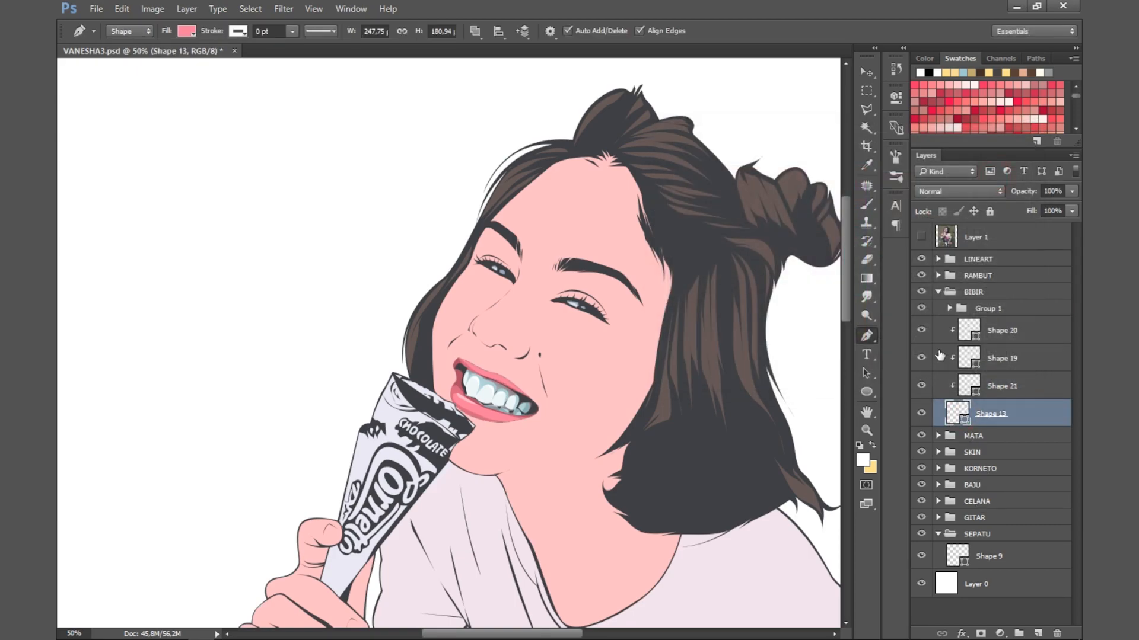
{"action": "left_click", "coordinate": [949, 308]}
{"action": "double_click", "coordinate": [969, 440]}
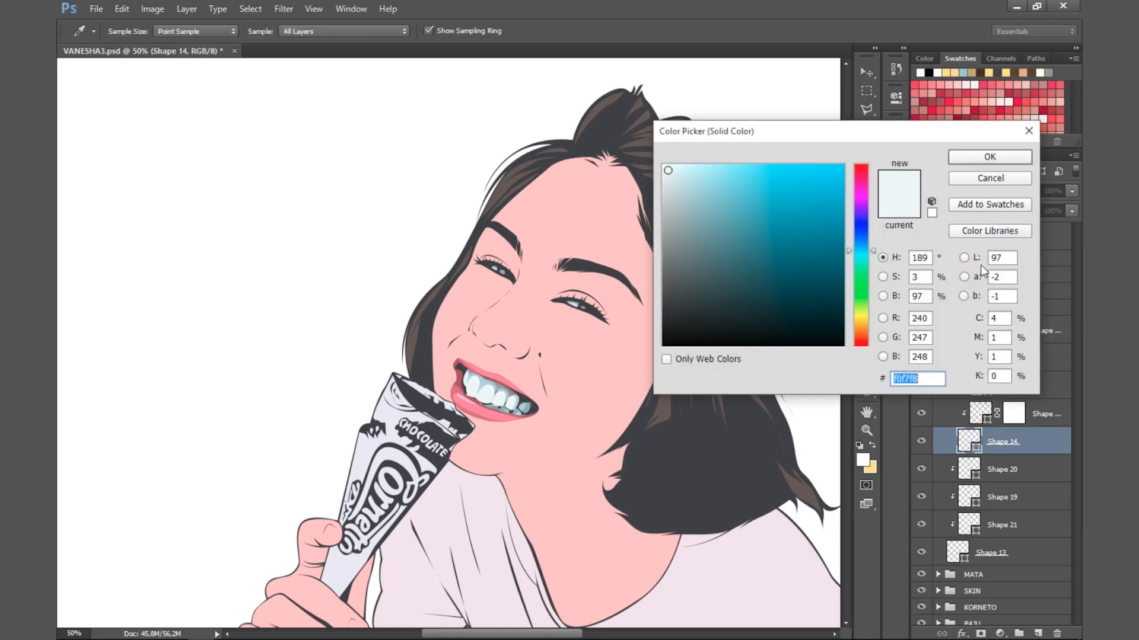
{"action": "left_click", "coordinate": [670, 173]}
{"action": "key", "text": "Return"}
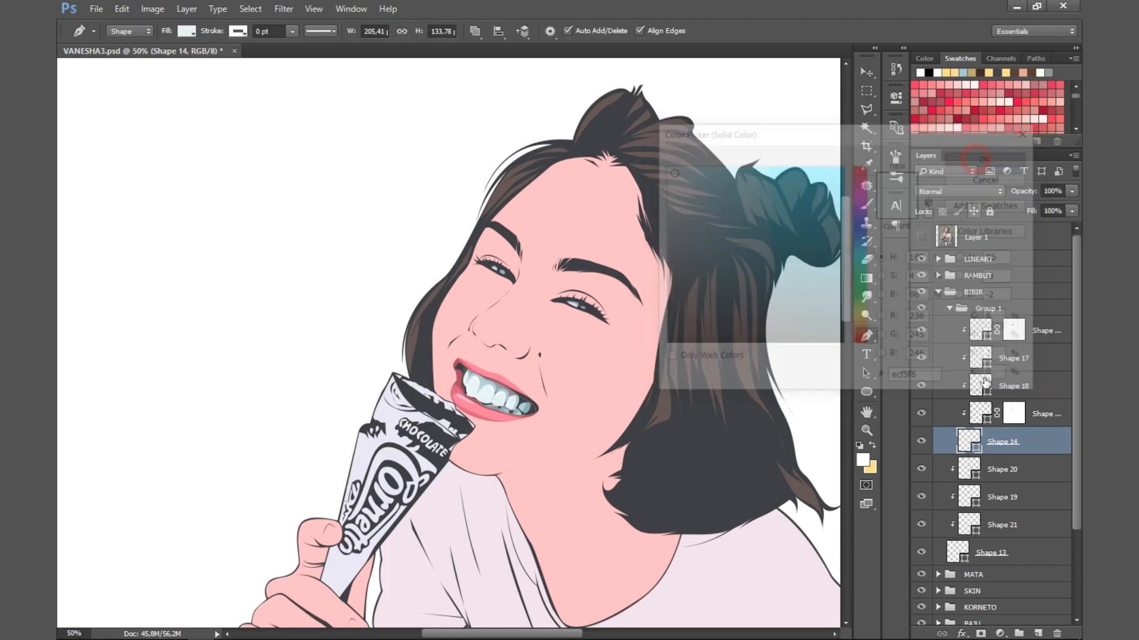
Step: Collapse the BIBIR group and compare the finished mouth colours with the reference photo
{"action": "left_click", "coordinate": [973, 292]}
{"action": "left_click", "coordinate": [938, 292]}
{"action": "left_click", "coordinate": [921, 237]}
{"action": "left_click", "coordinate": [921, 236]}
{"action": "left_click", "coordinate": [921, 237]}
{"action": "left_click", "coordinate": [921, 237]}
Step: Reopen the BIBIR group and adjust the Shape 19 shadow outline along the middle of the lower lip
{"action": "key", "text": "ctrl+plus"}
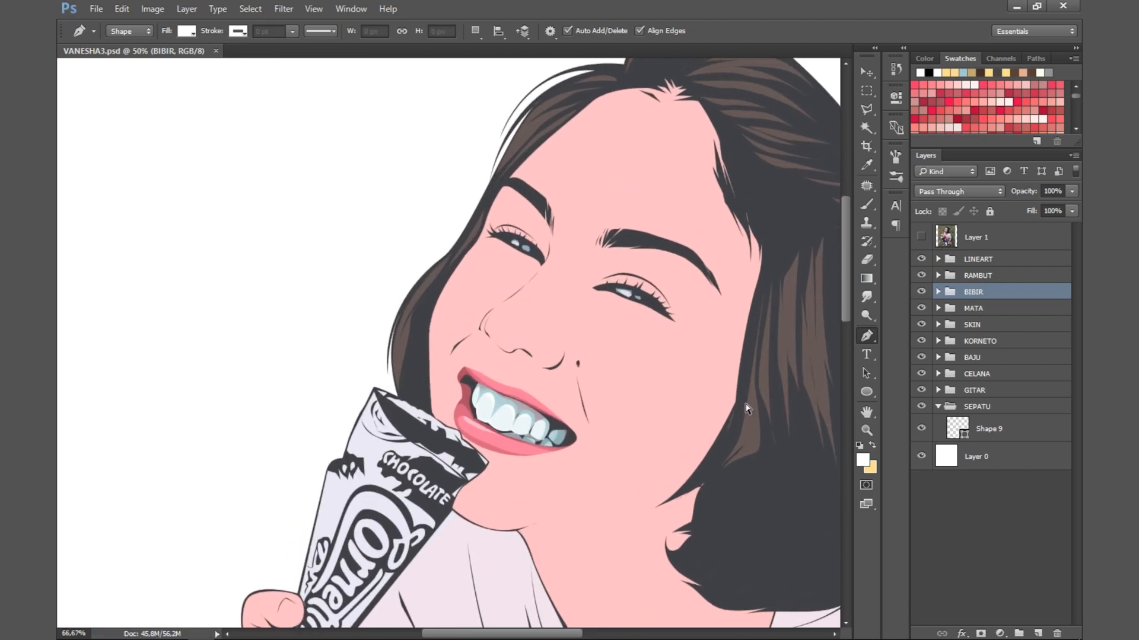
{"action": "left_click", "coordinate": [938, 291]}
{"action": "left_click", "coordinate": [967, 386]}
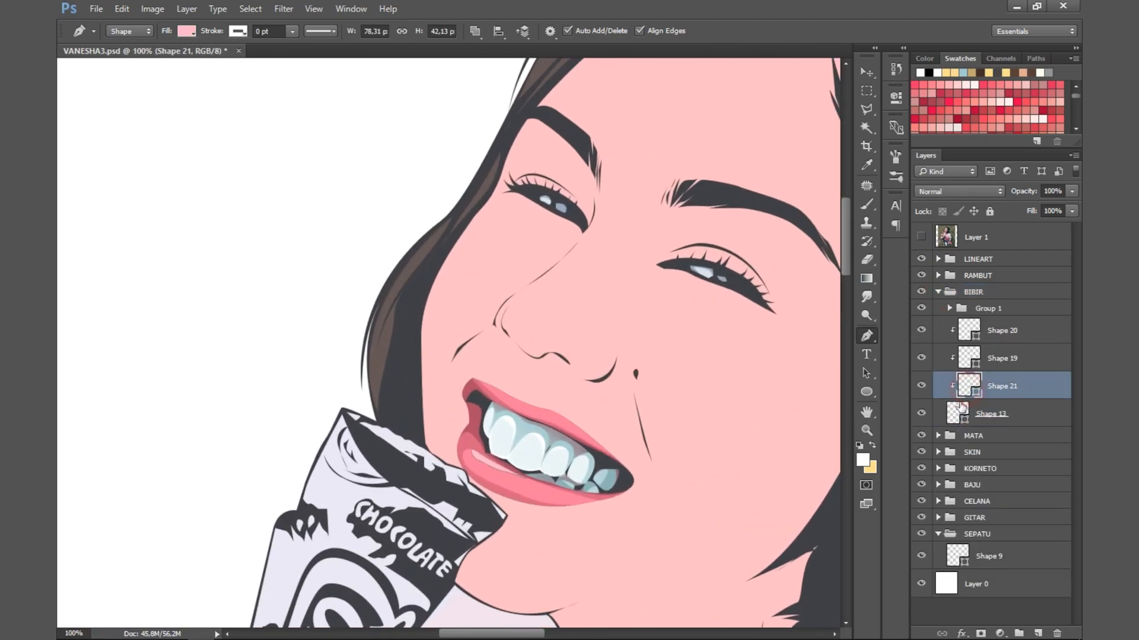
{"action": "left_click", "coordinate": [970, 362]}
{"action": "left_click", "coordinate": [920, 238]}
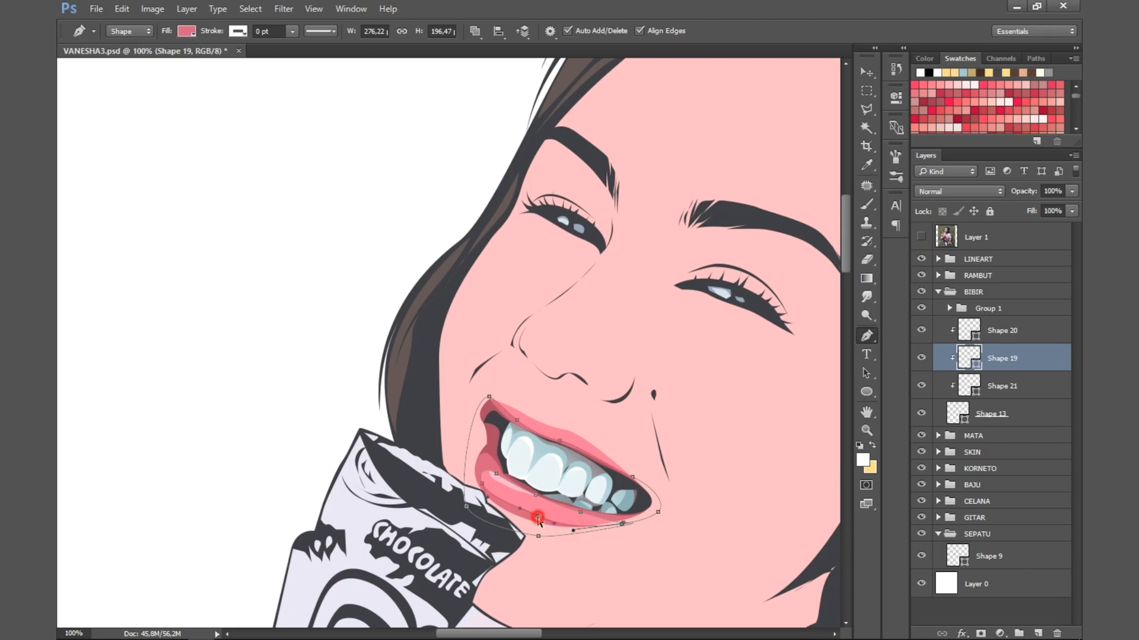
{"action": "left_click", "coordinate": [551, 521]}
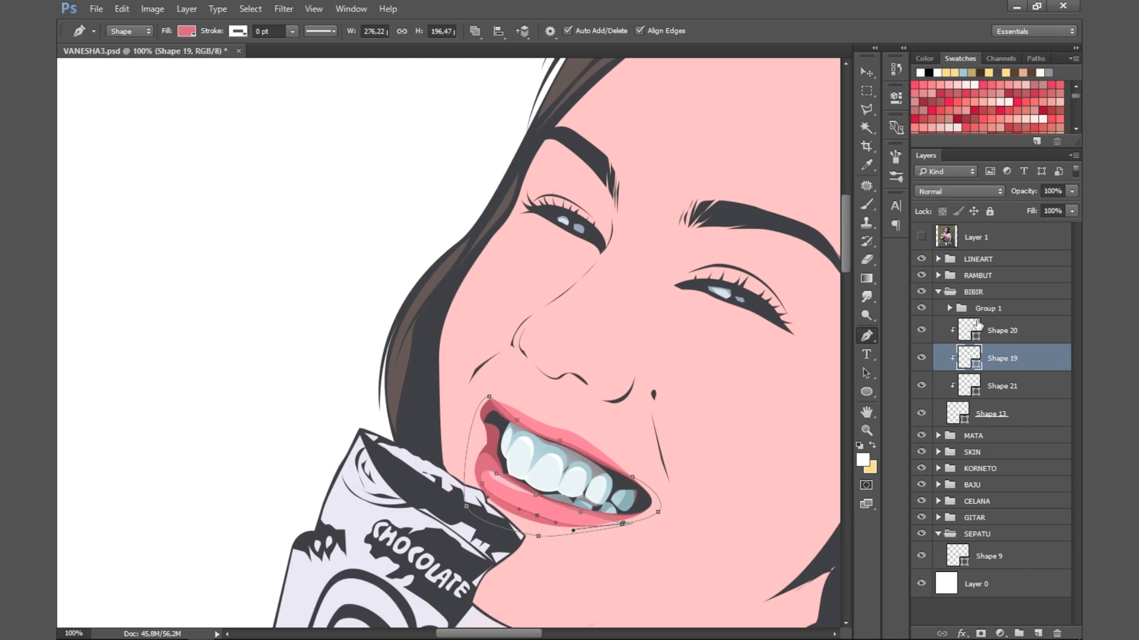